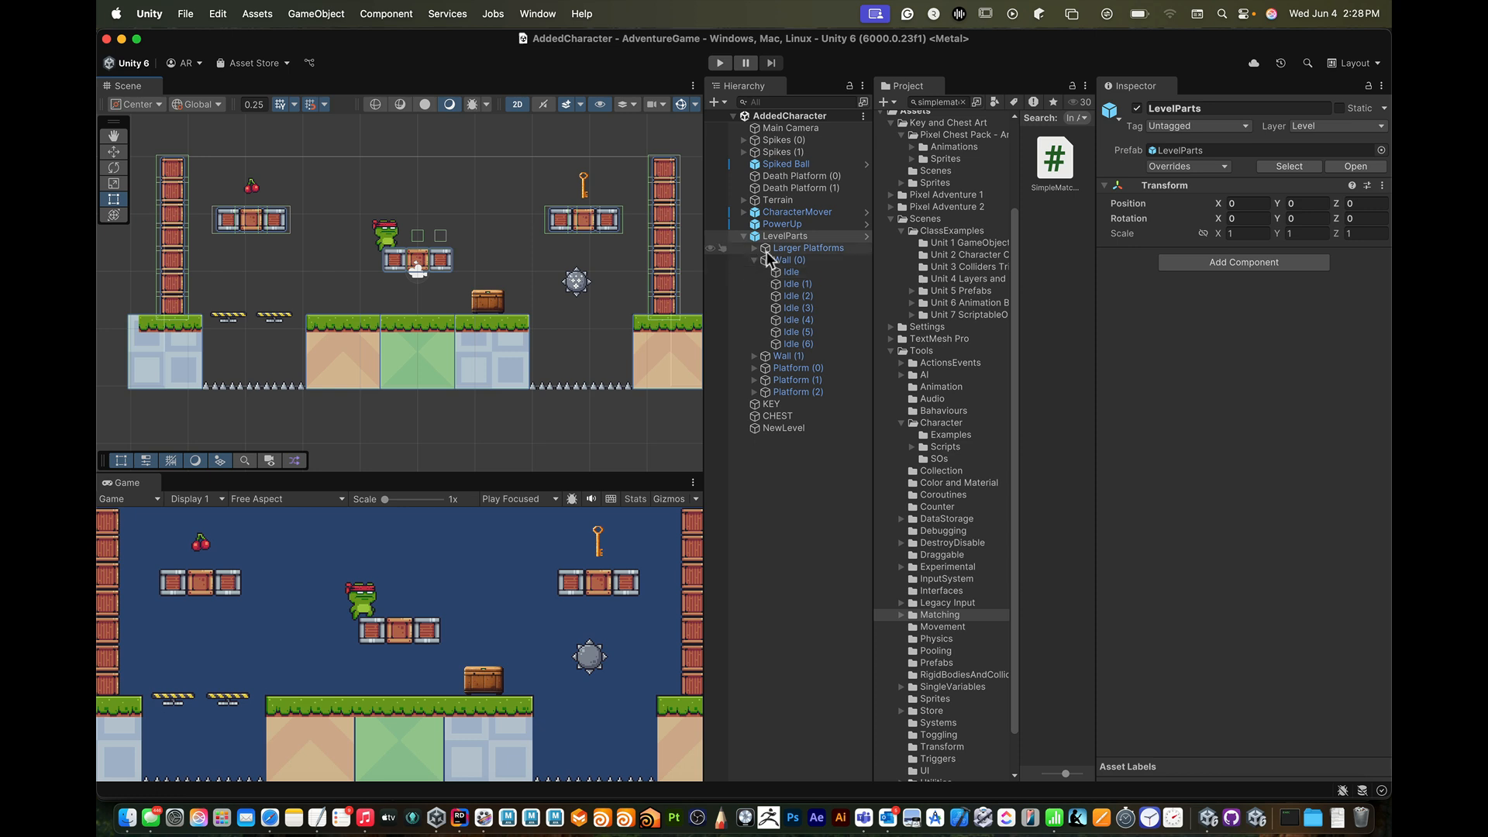
# - Inspect the lowest block of Wall (0) where it meets the grass ground
pyautogui.click(672, 314)
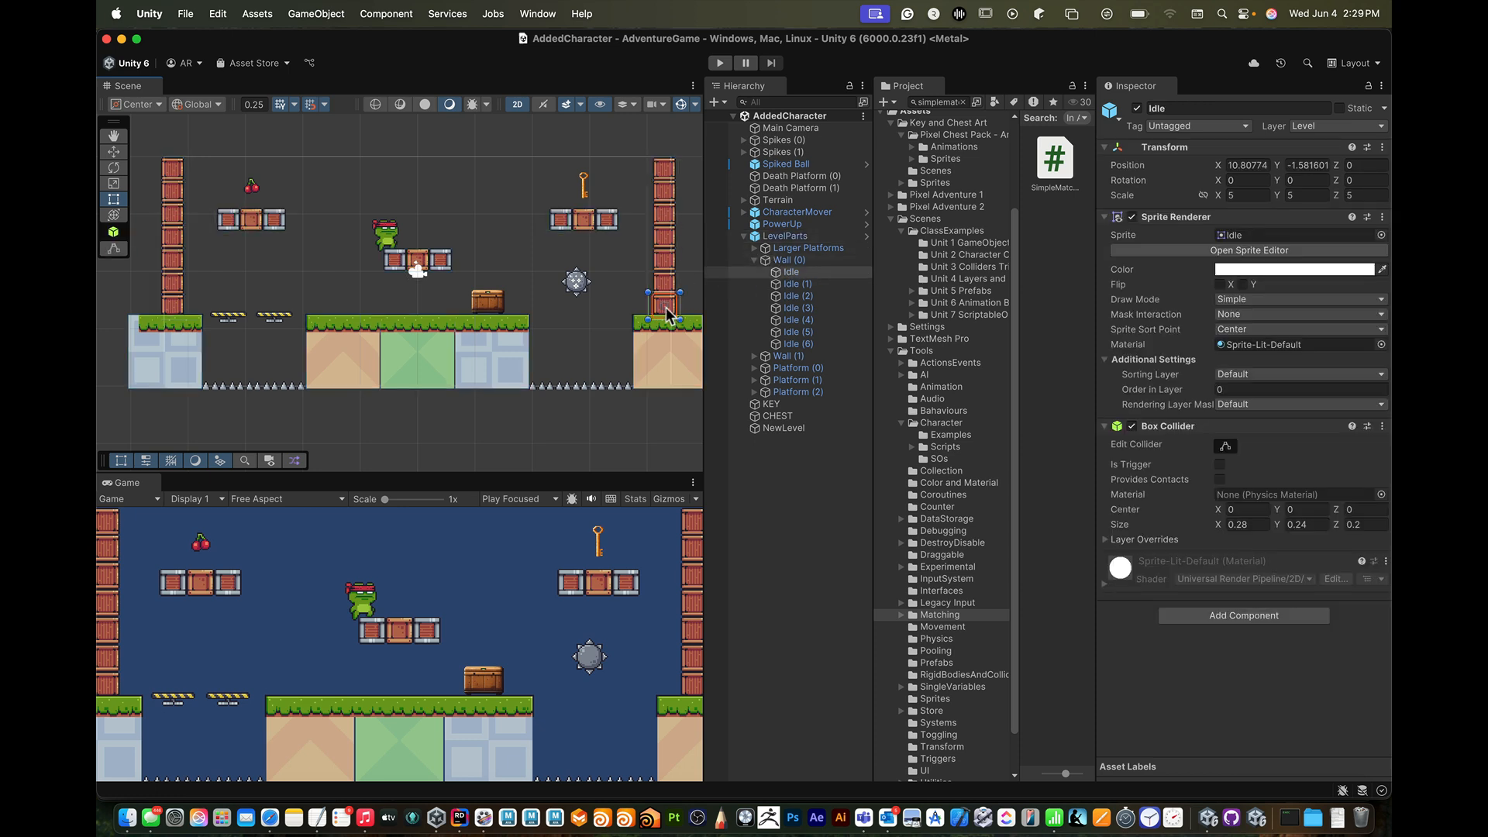
pyautogui.press('f')
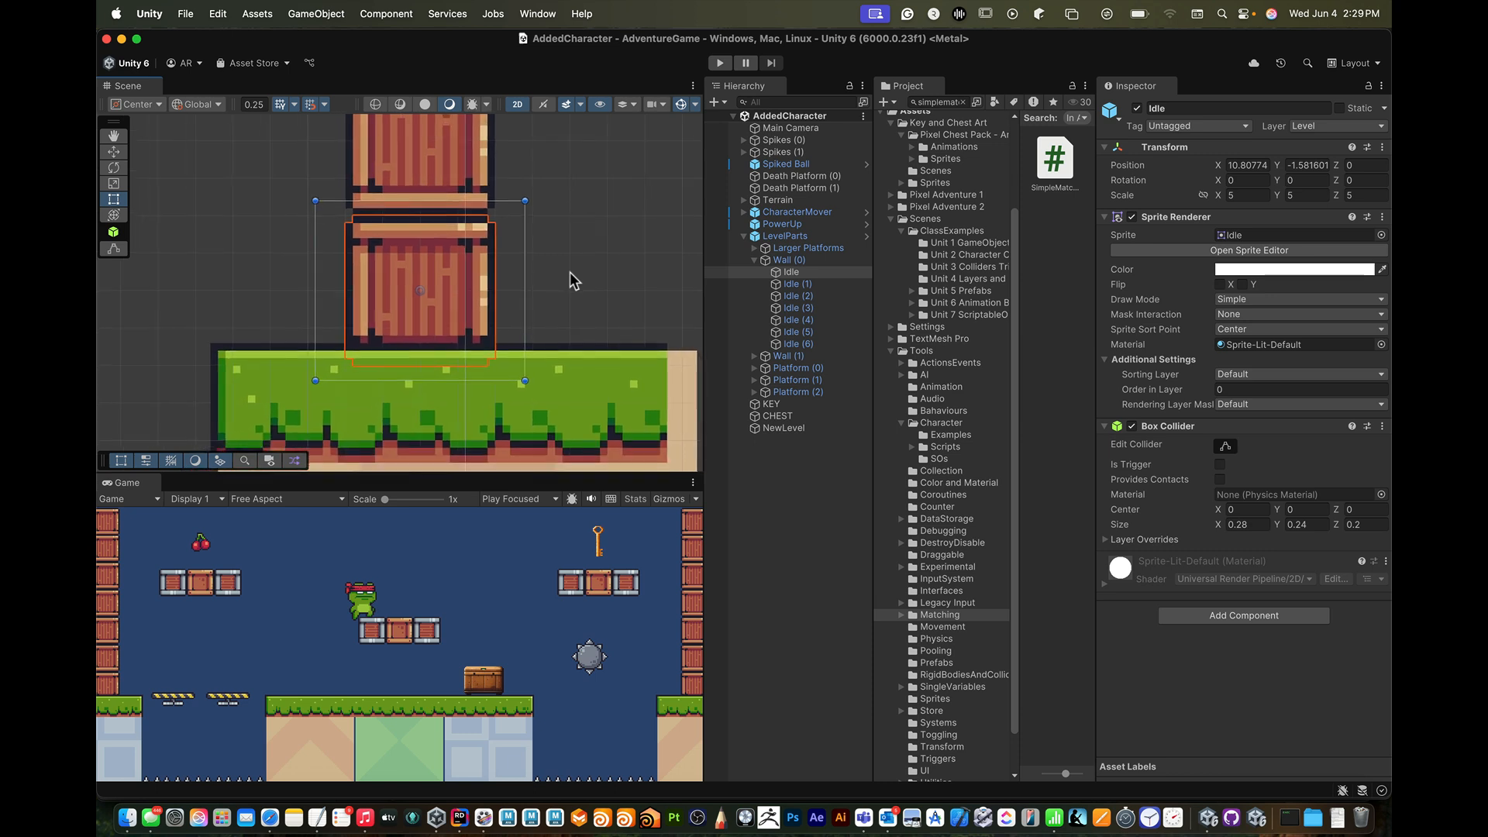
pyautogui.scroll(-5, 569, 272)
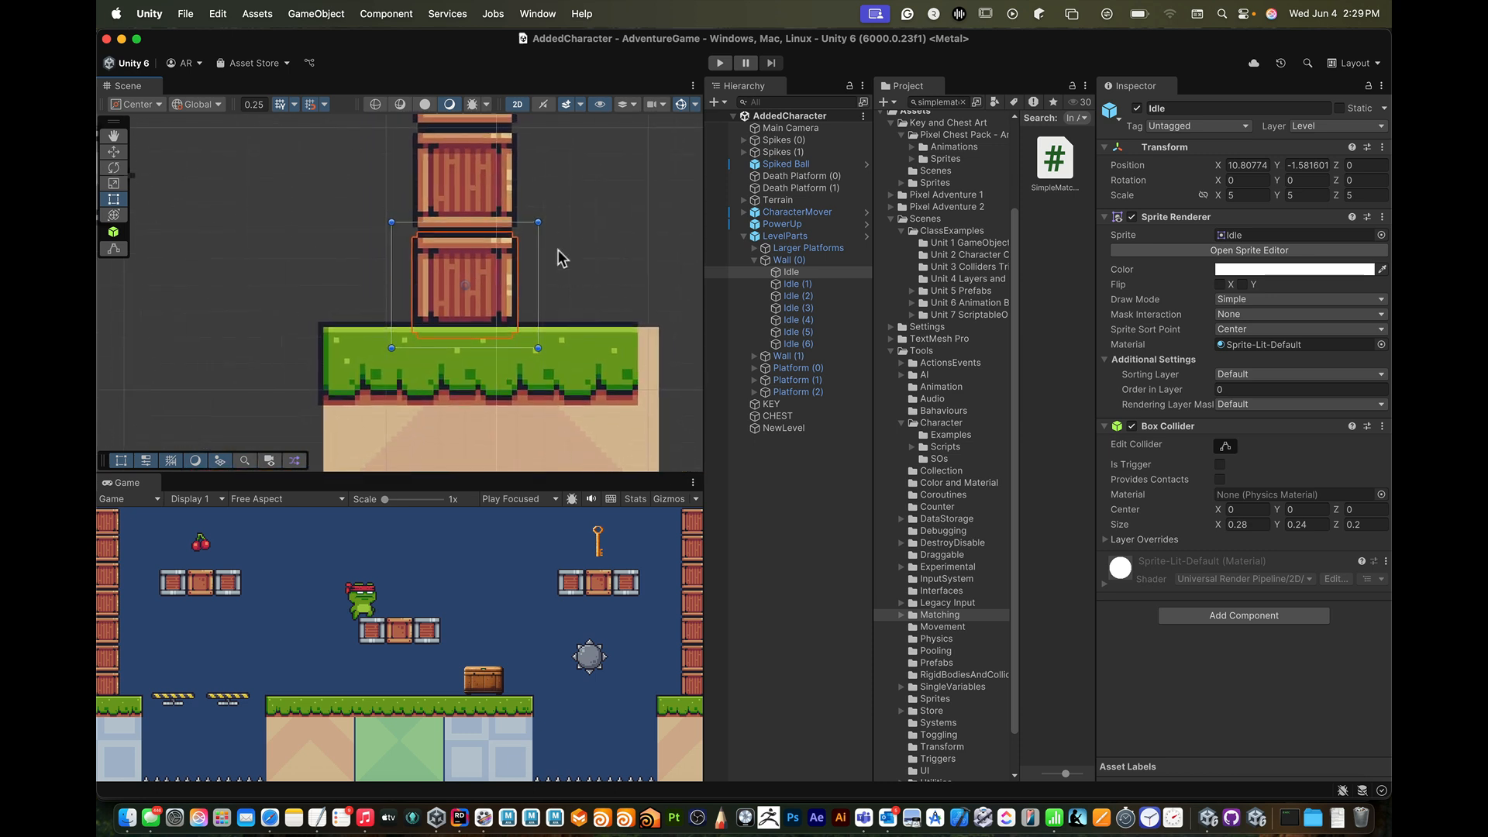
pyautogui.click(481, 179)
pyautogui.click(593, 236)
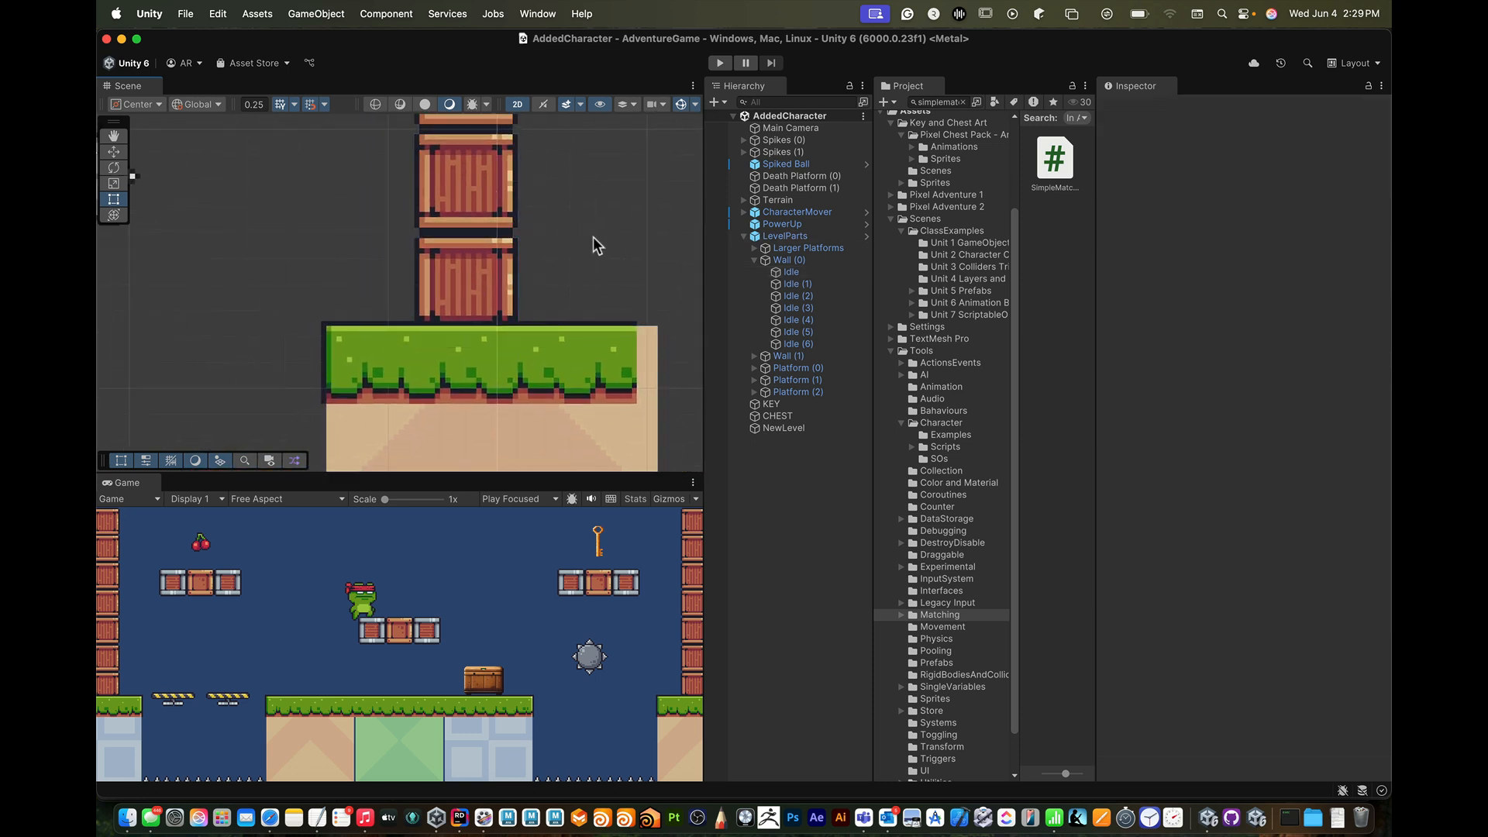
pyautogui.click(471, 270)
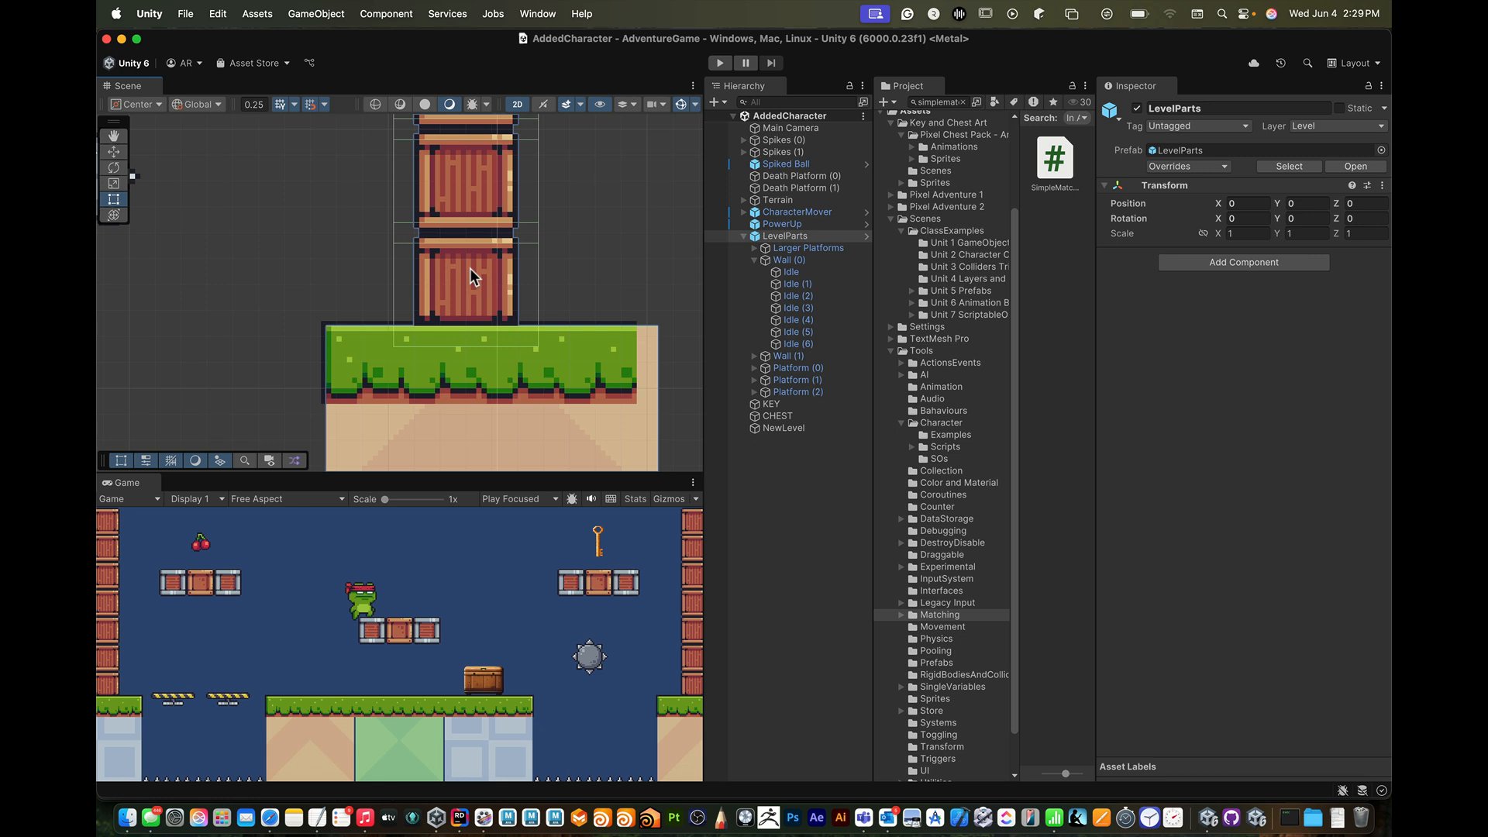
pyautogui.scroll(-5, 470, 269)
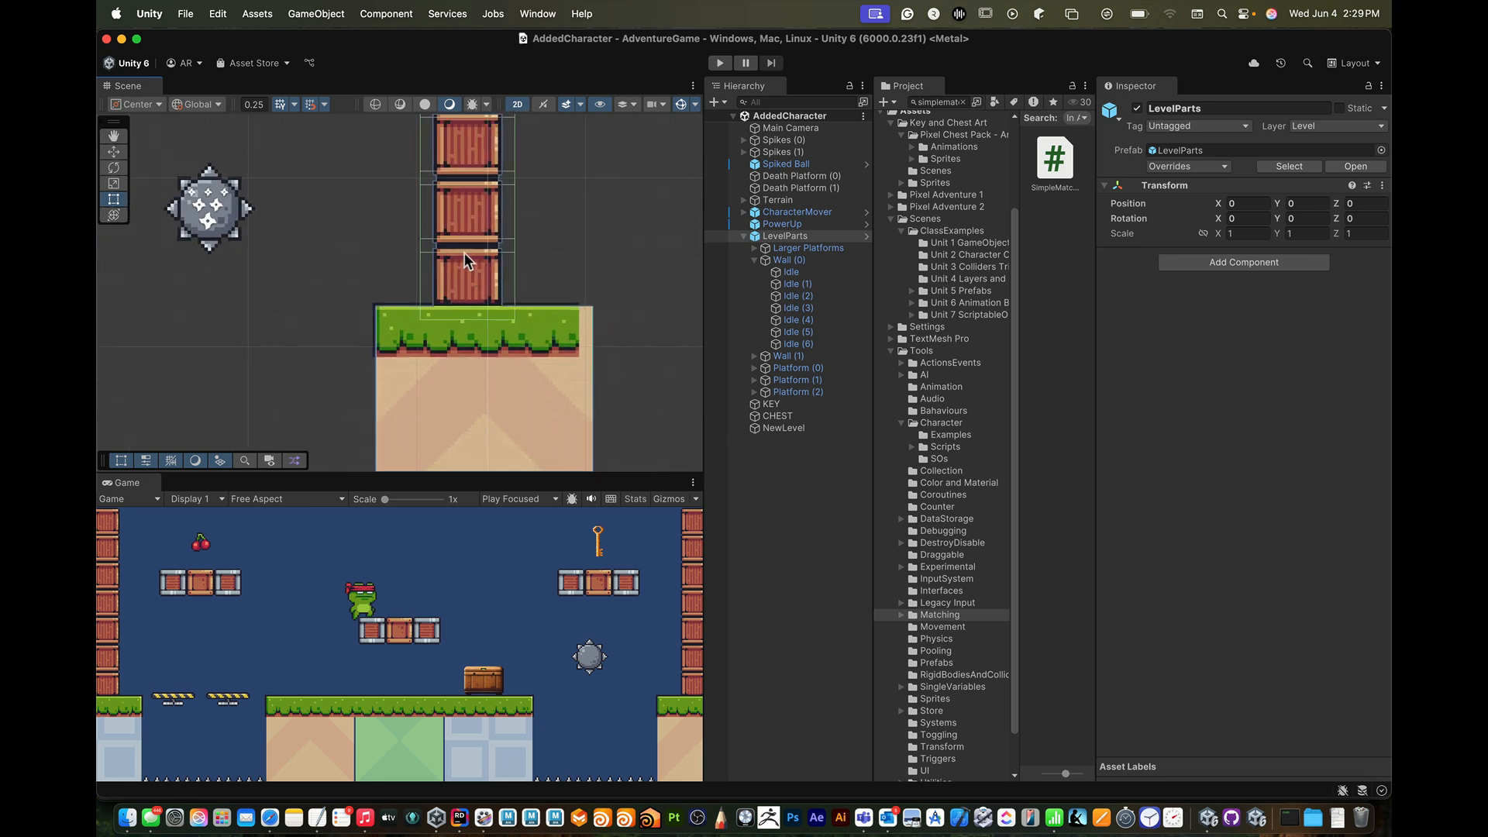
pyautogui.scroll(-1, 463, 253)
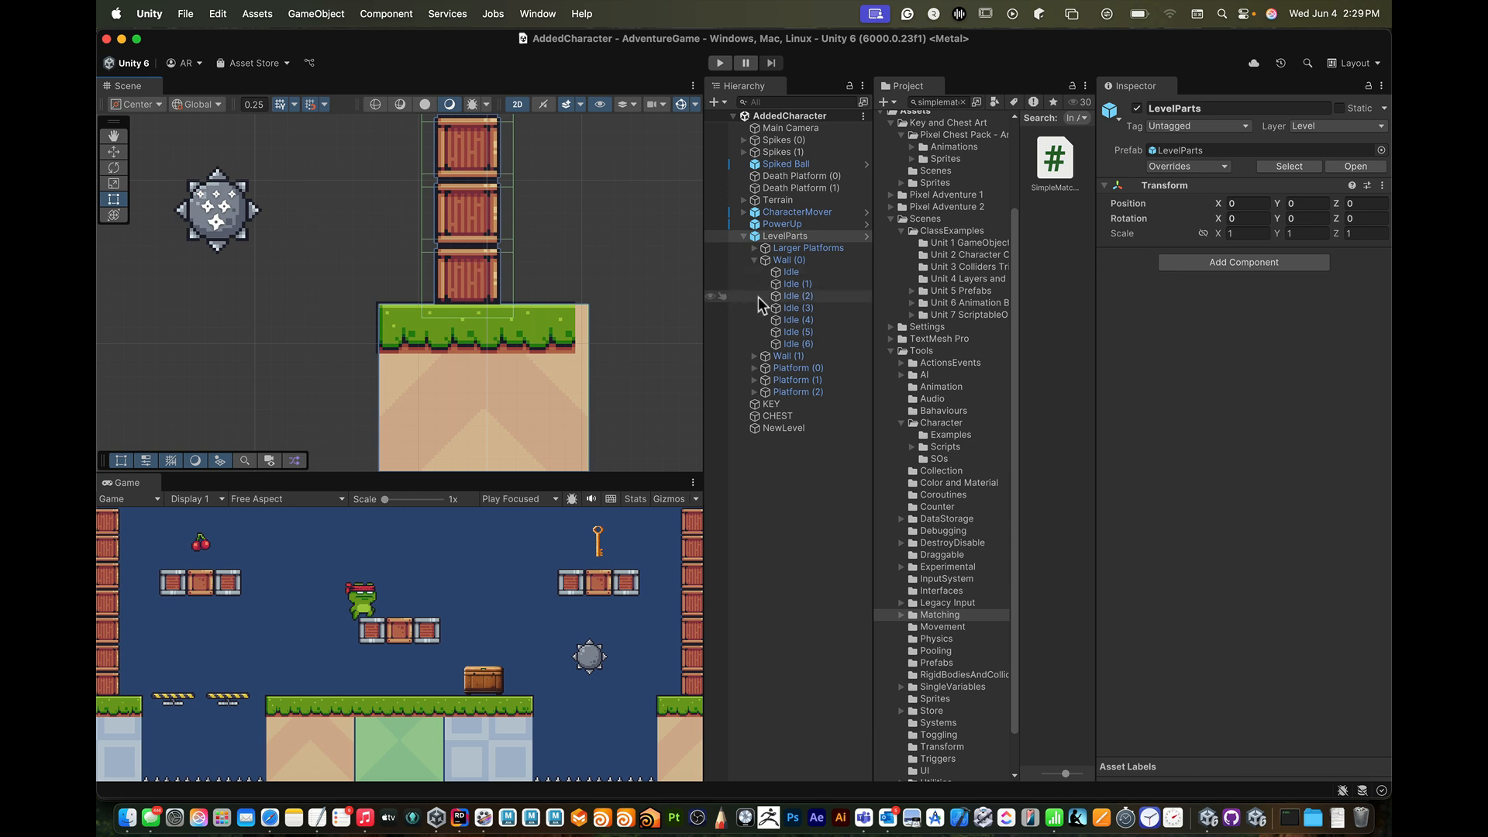
pyautogui.click(491, 290)
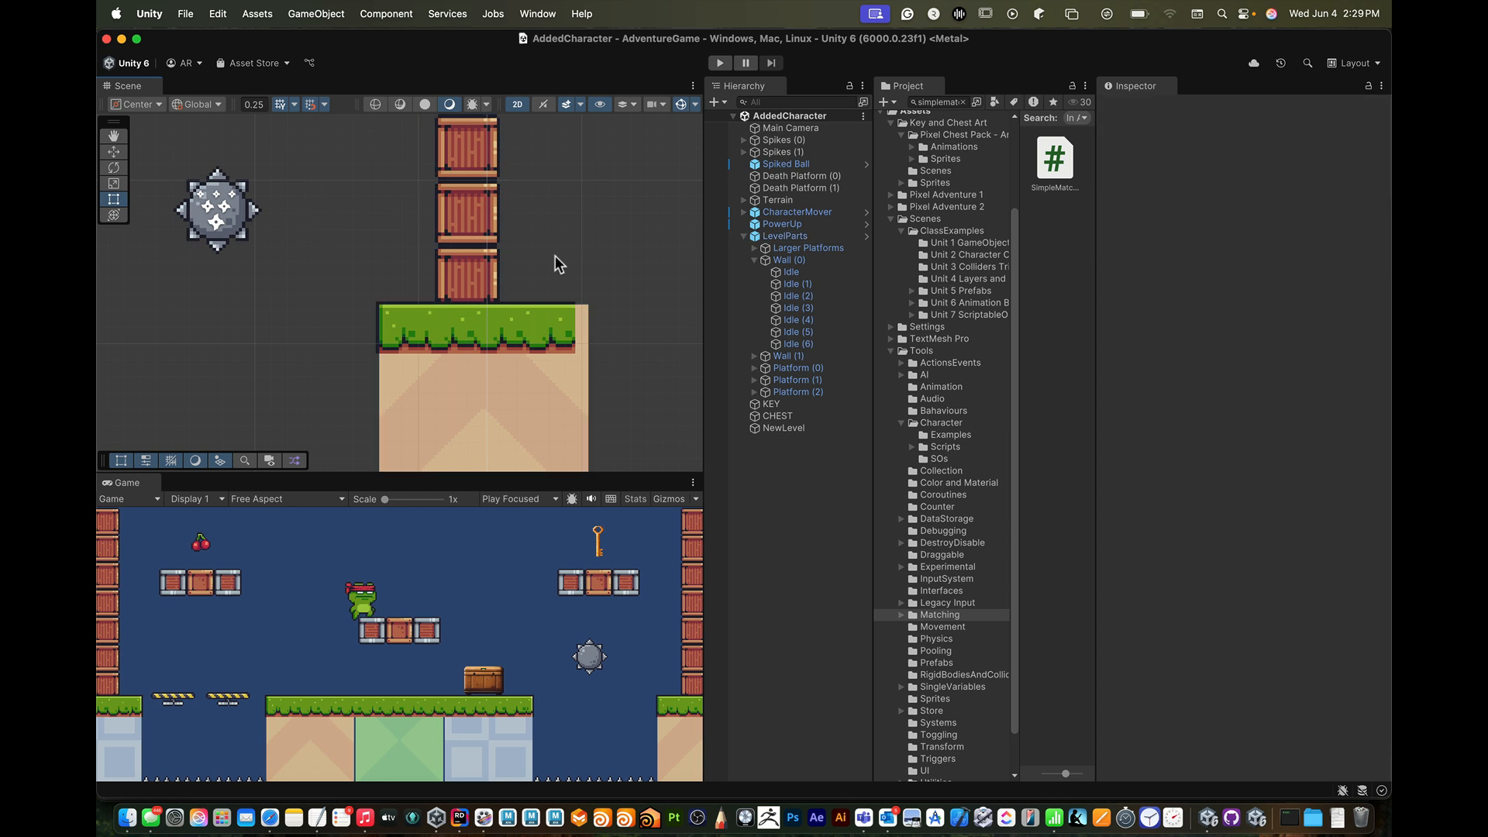
# - Delete blocks Idle (1) through Idle (6) from Wall (0), keeping only the lowest block, Idle
pyautogui.click(796, 272)
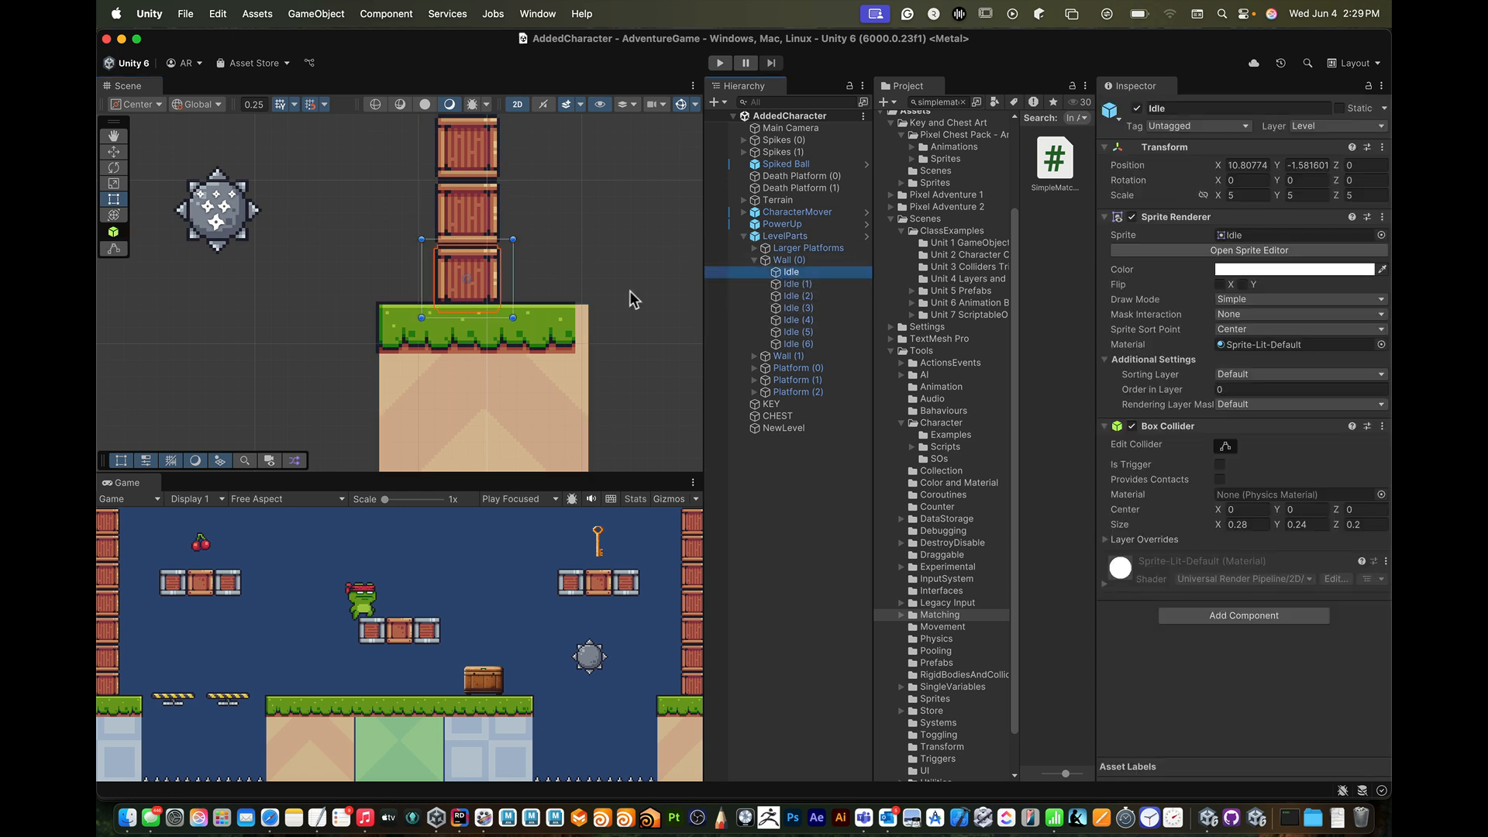
pyautogui.click(801, 285)
pyautogui.scroll(-2, 625, 268)
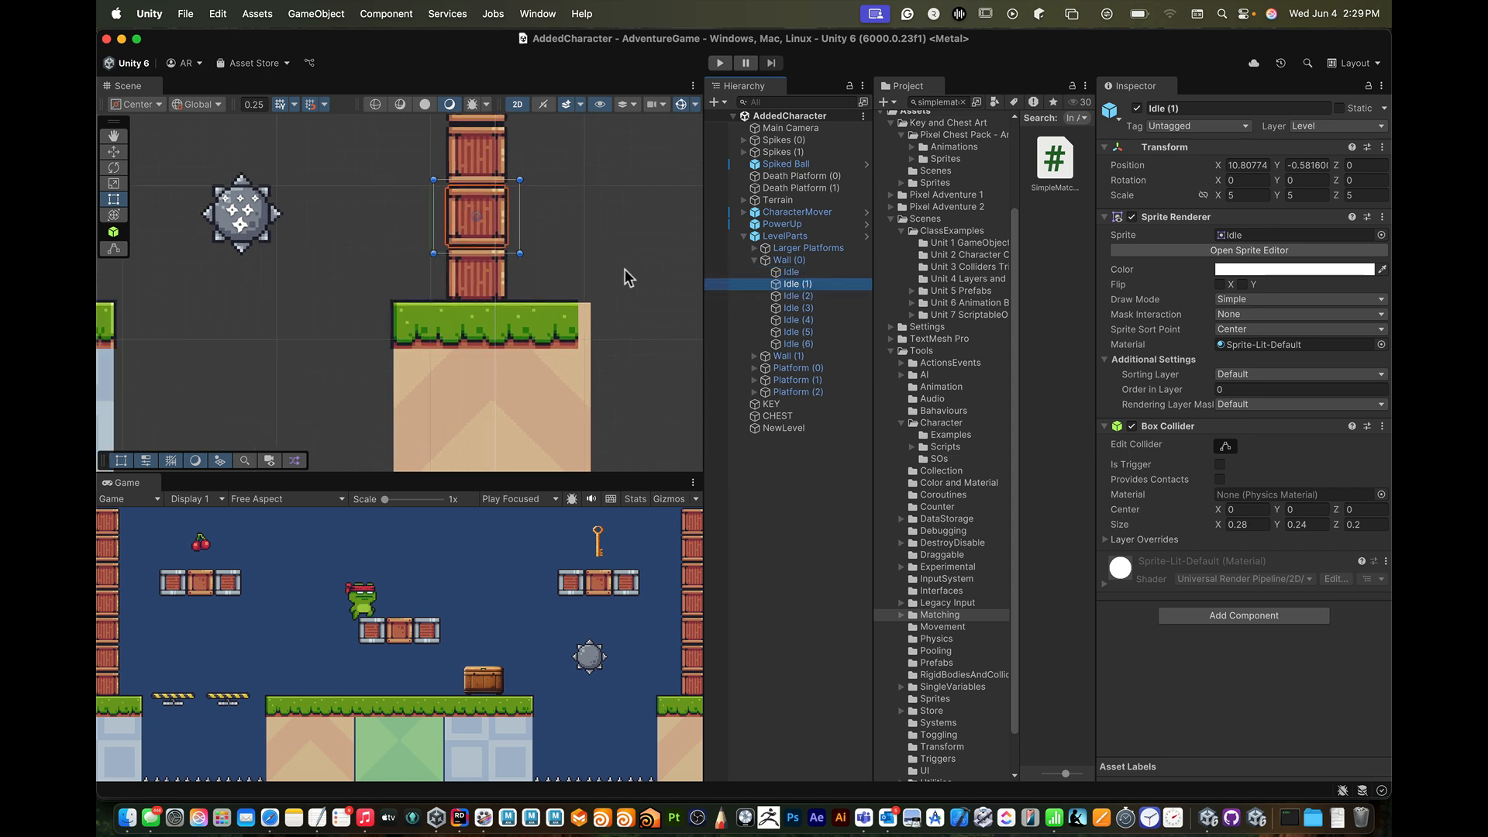
pyautogui.keyDown('shift'); pyautogui.click(788, 346); pyautogui.keyUp('shift')
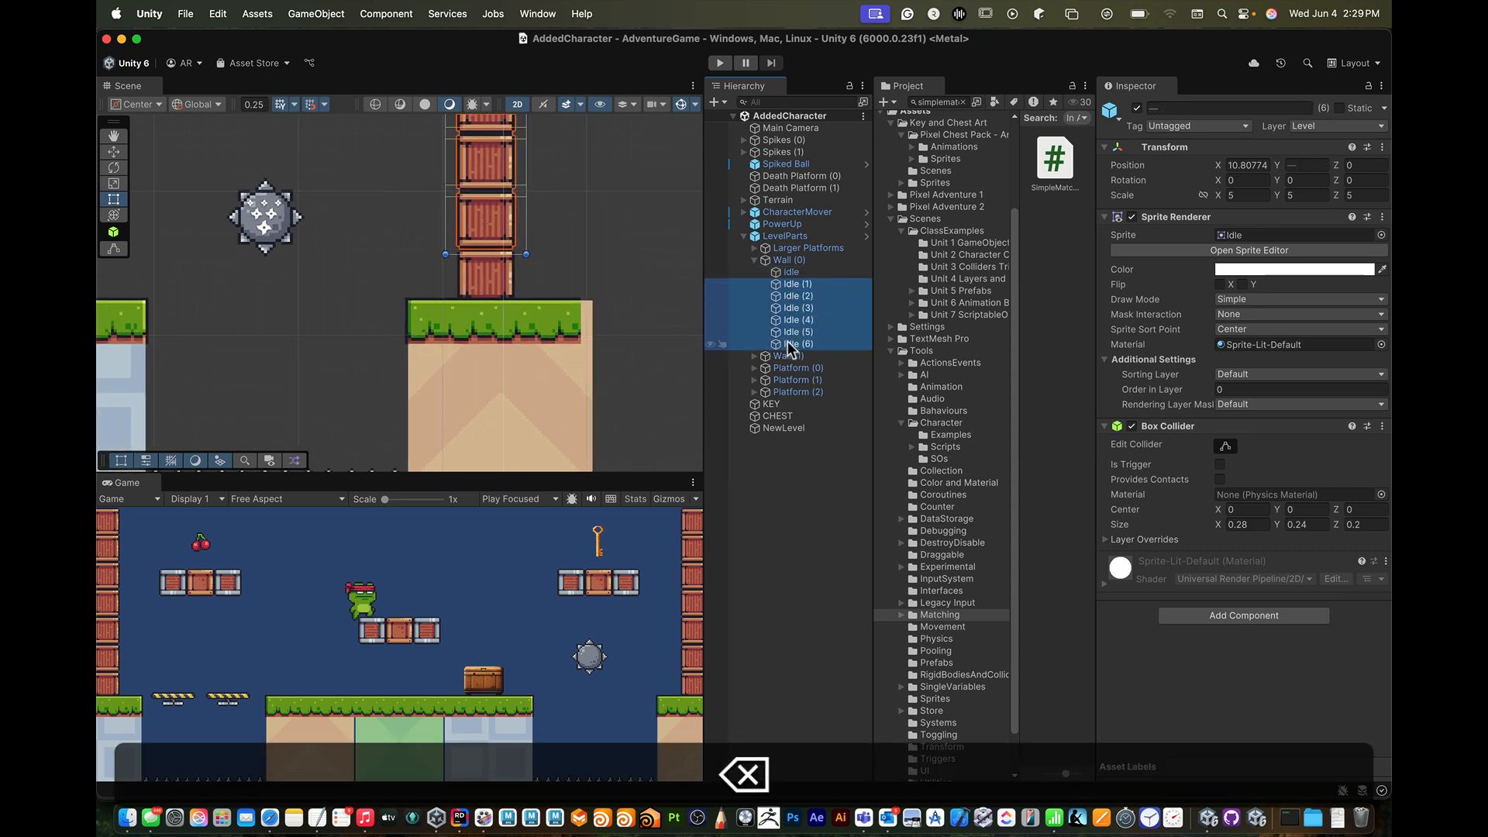
pyautogui.press('super+BackSpace')
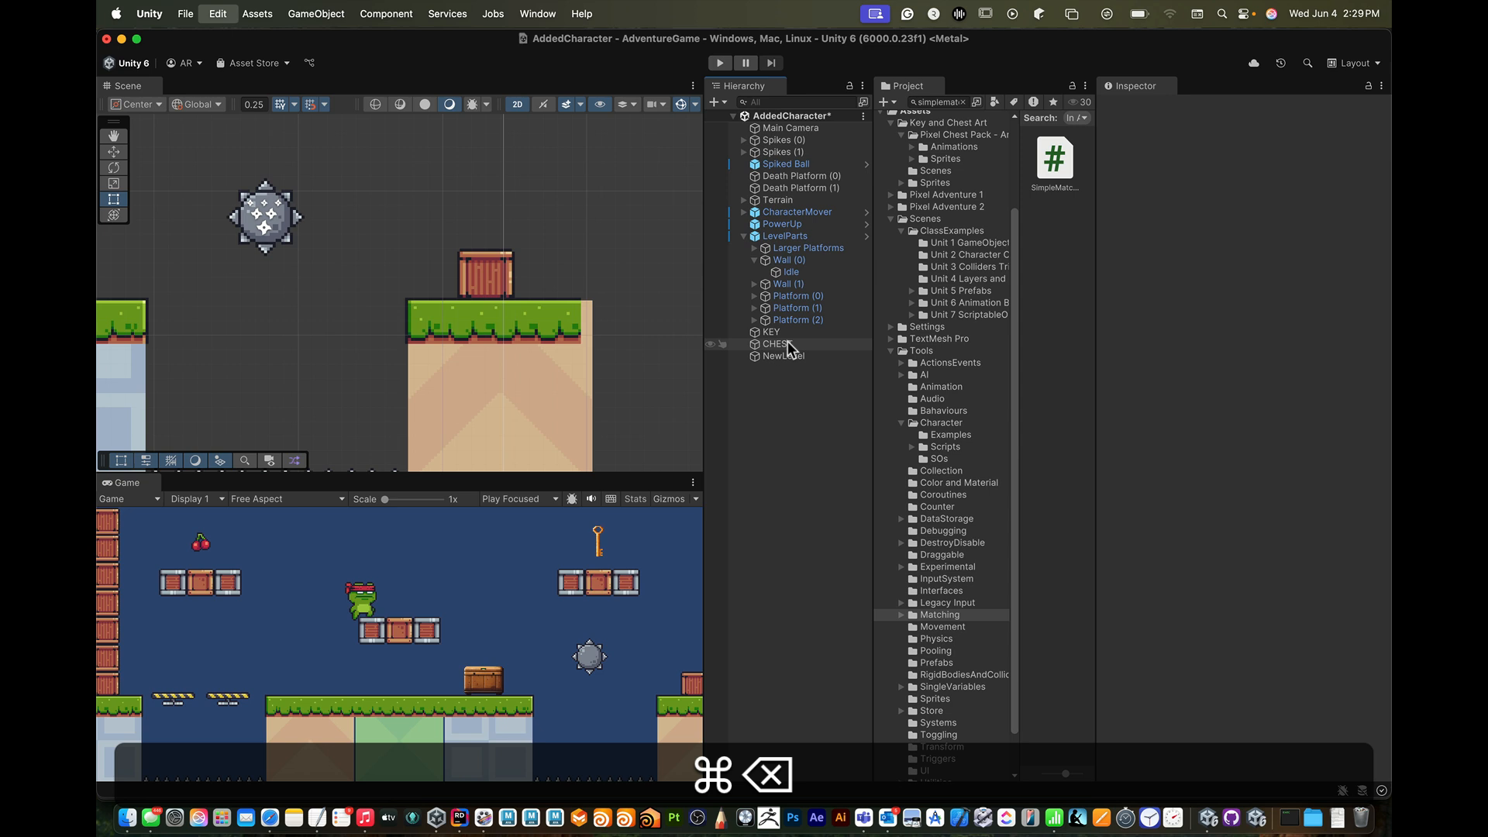
# - Move the remaining Idle block slightly up and left on the grass, to about X 10.68, Y -1.41
pyautogui.click(489, 275)
pyautogui.scroll(-1, 488, 262)
pyautogui.scroll(1, 487, 263)
pyautogui.click(488, 279)
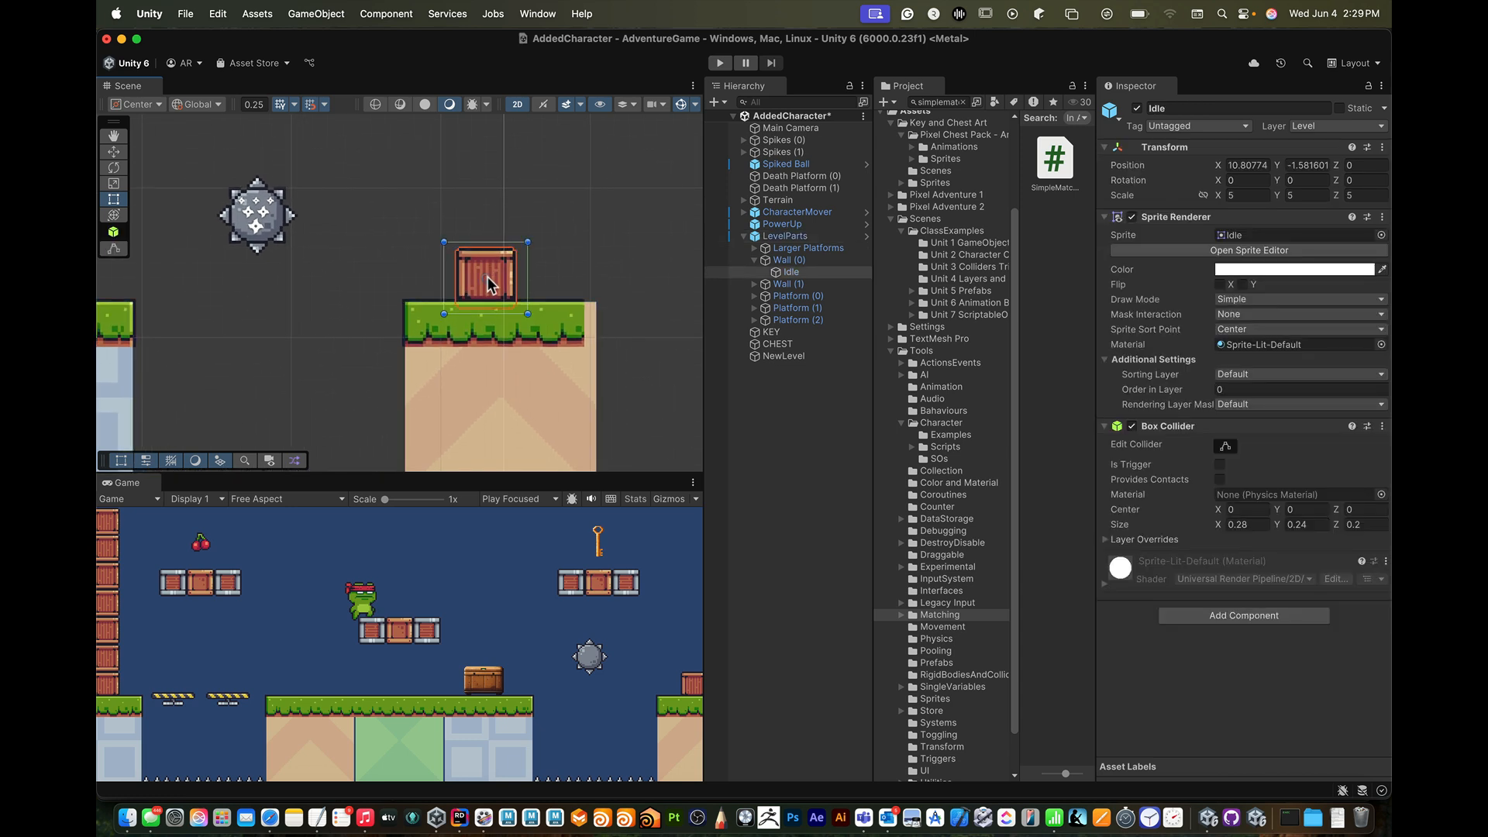
pyautogui.moveTo(488, 283); pyautogui.dragTo(480, 271)
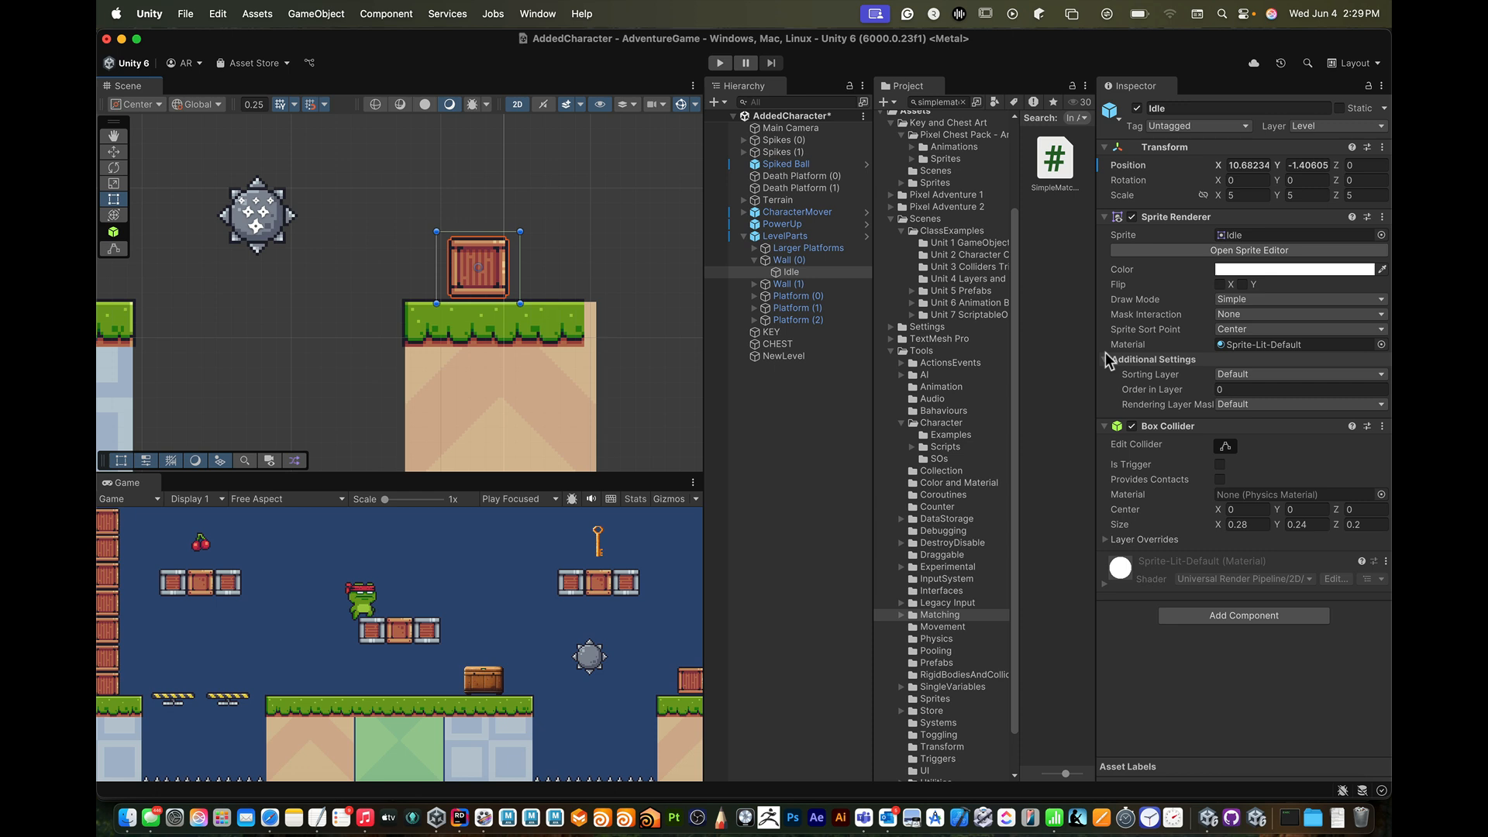
# - Rename the remaining Idle block in Wall (0) as WallBlock
pyautogui.click(1169, 109)
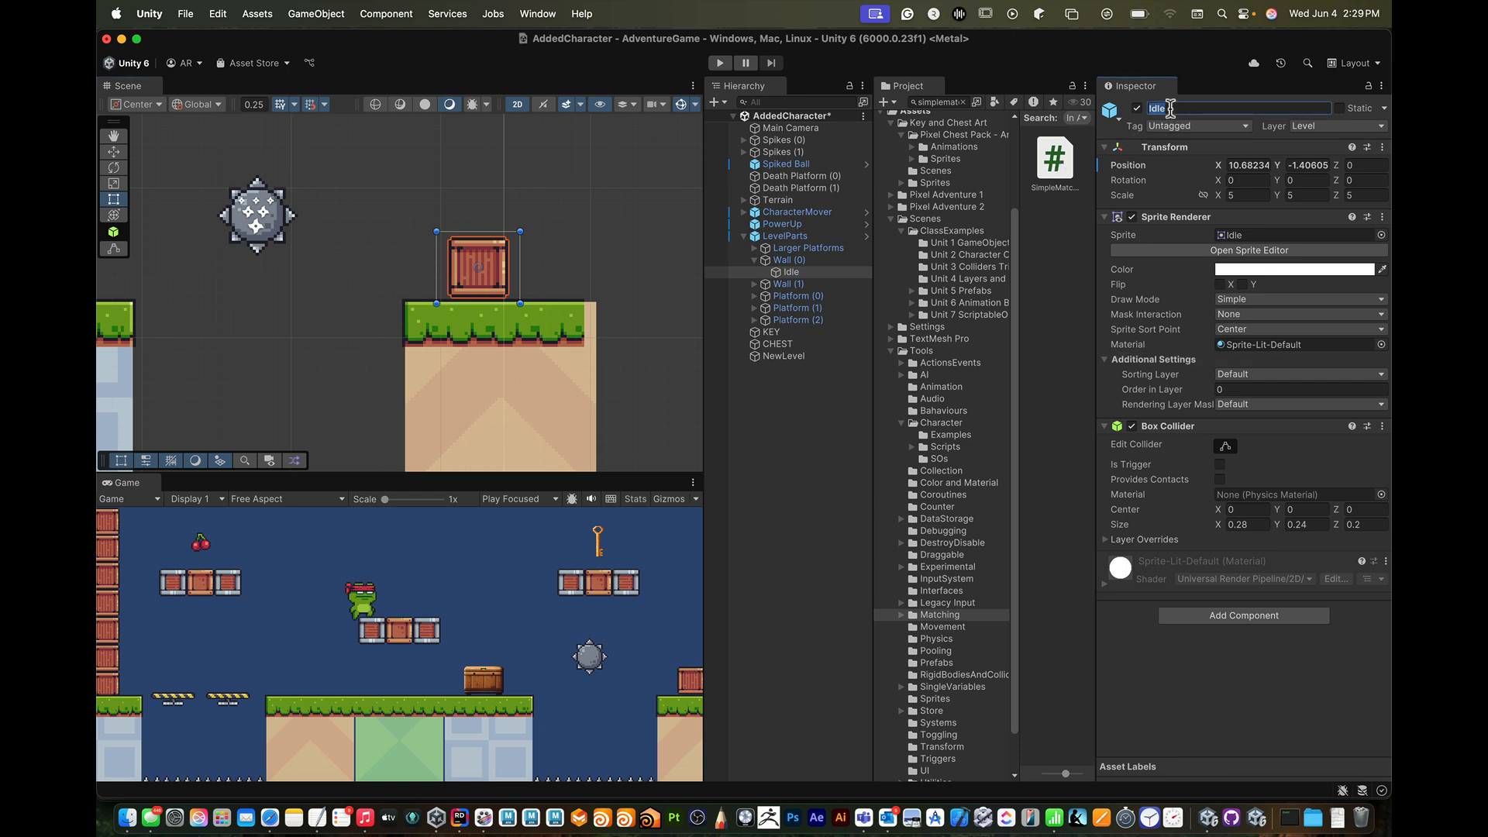
pyautogui.write('Wal')
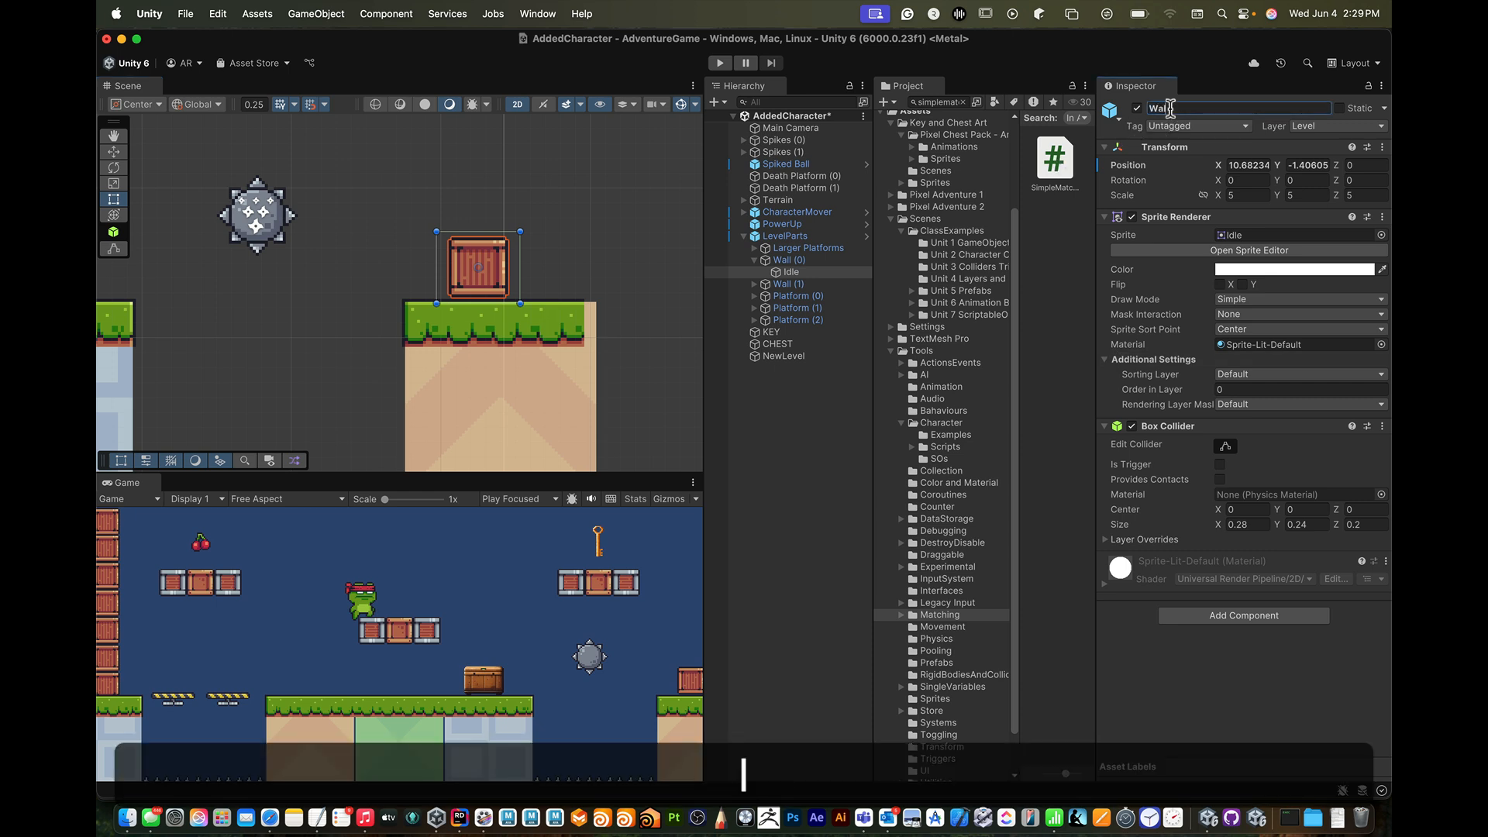
pyautogui.write('lBlock')
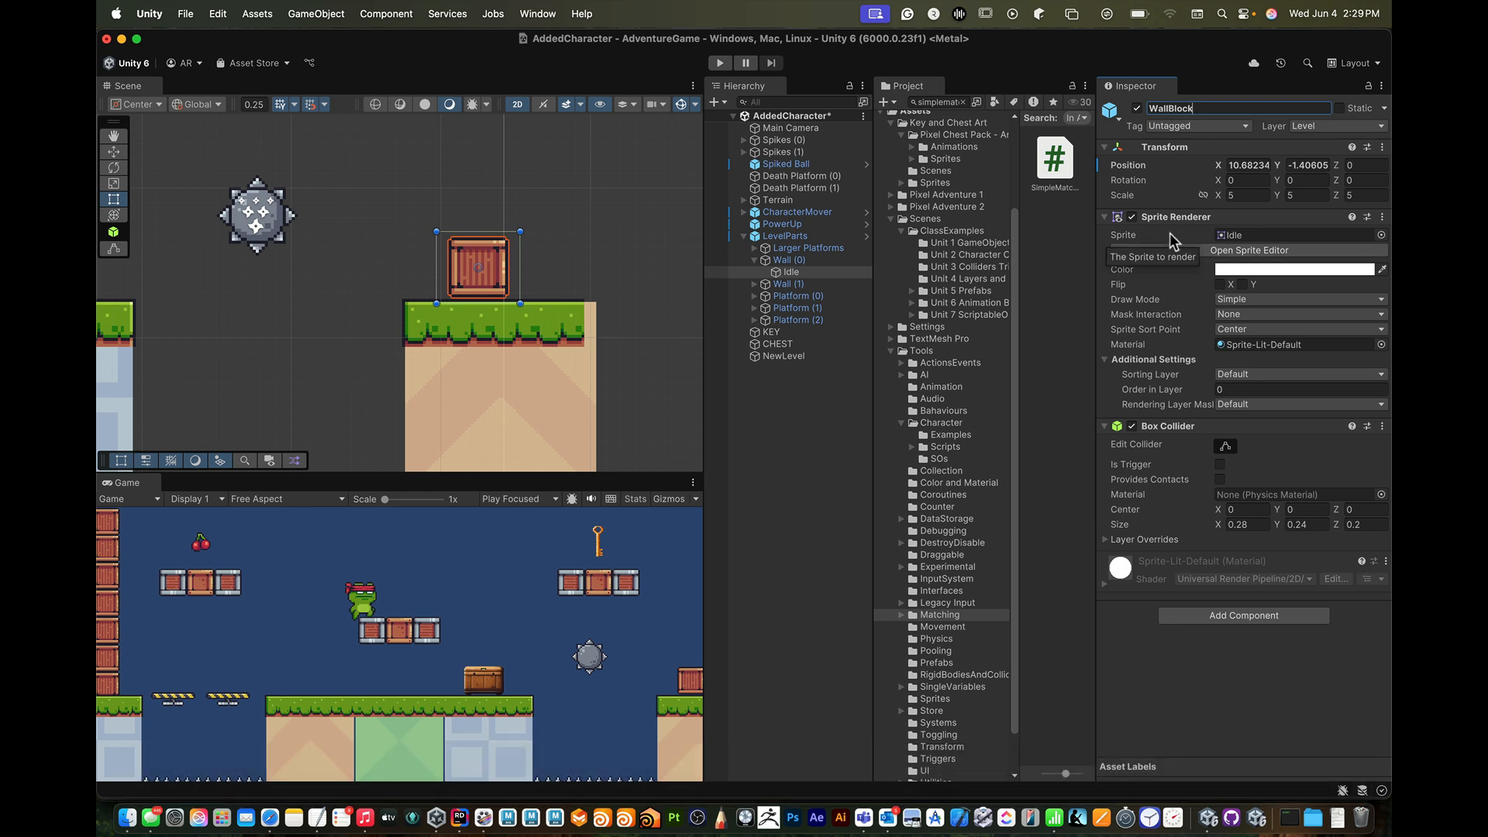
pyautogui.press('Return')
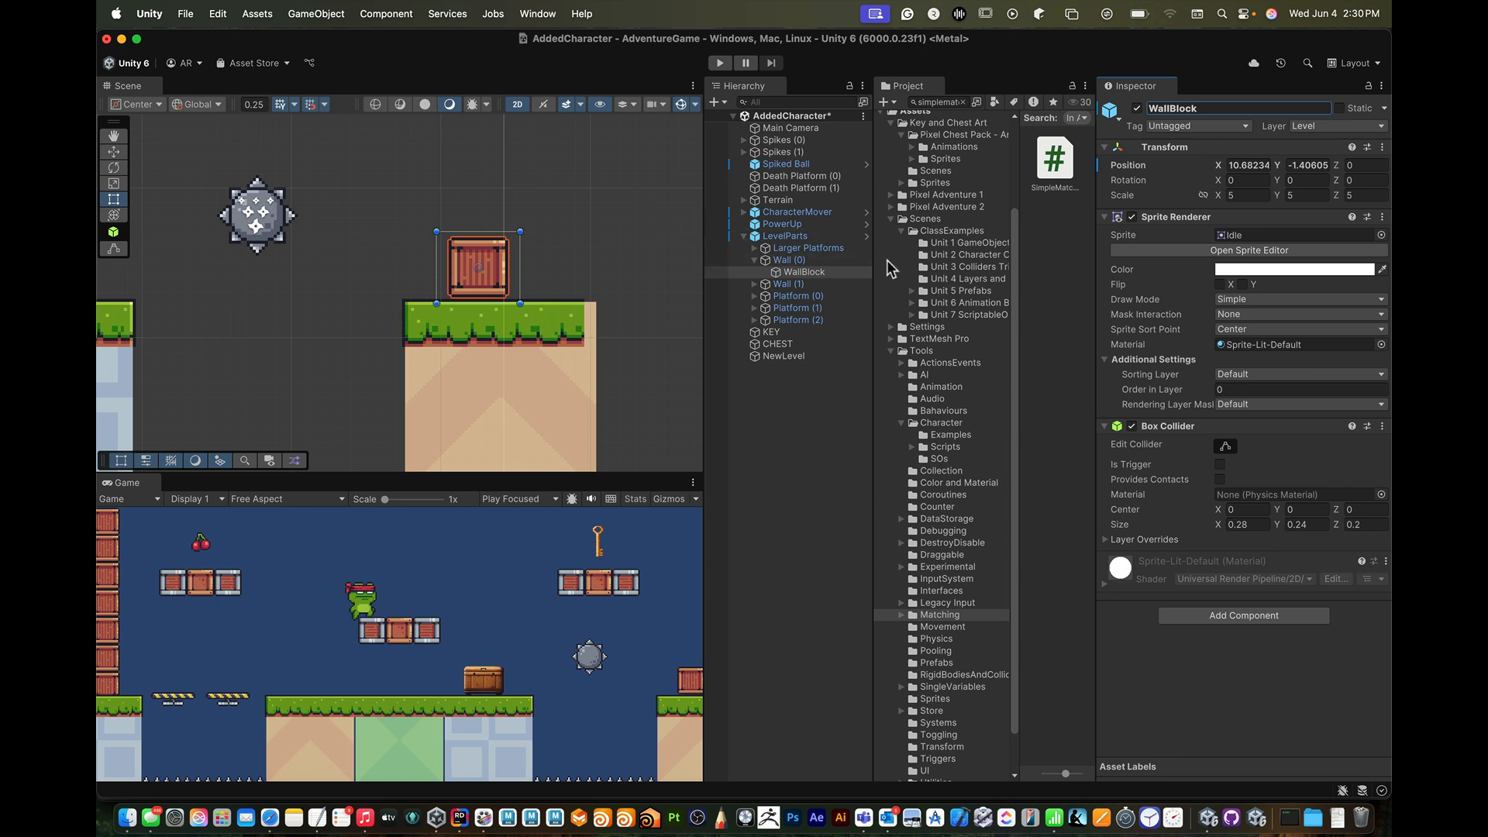
# - Collapse the Scenes, Key and Chest Art, and Tools folders in the project's folder tree
pyautogui.scroll(3, 918, 318)
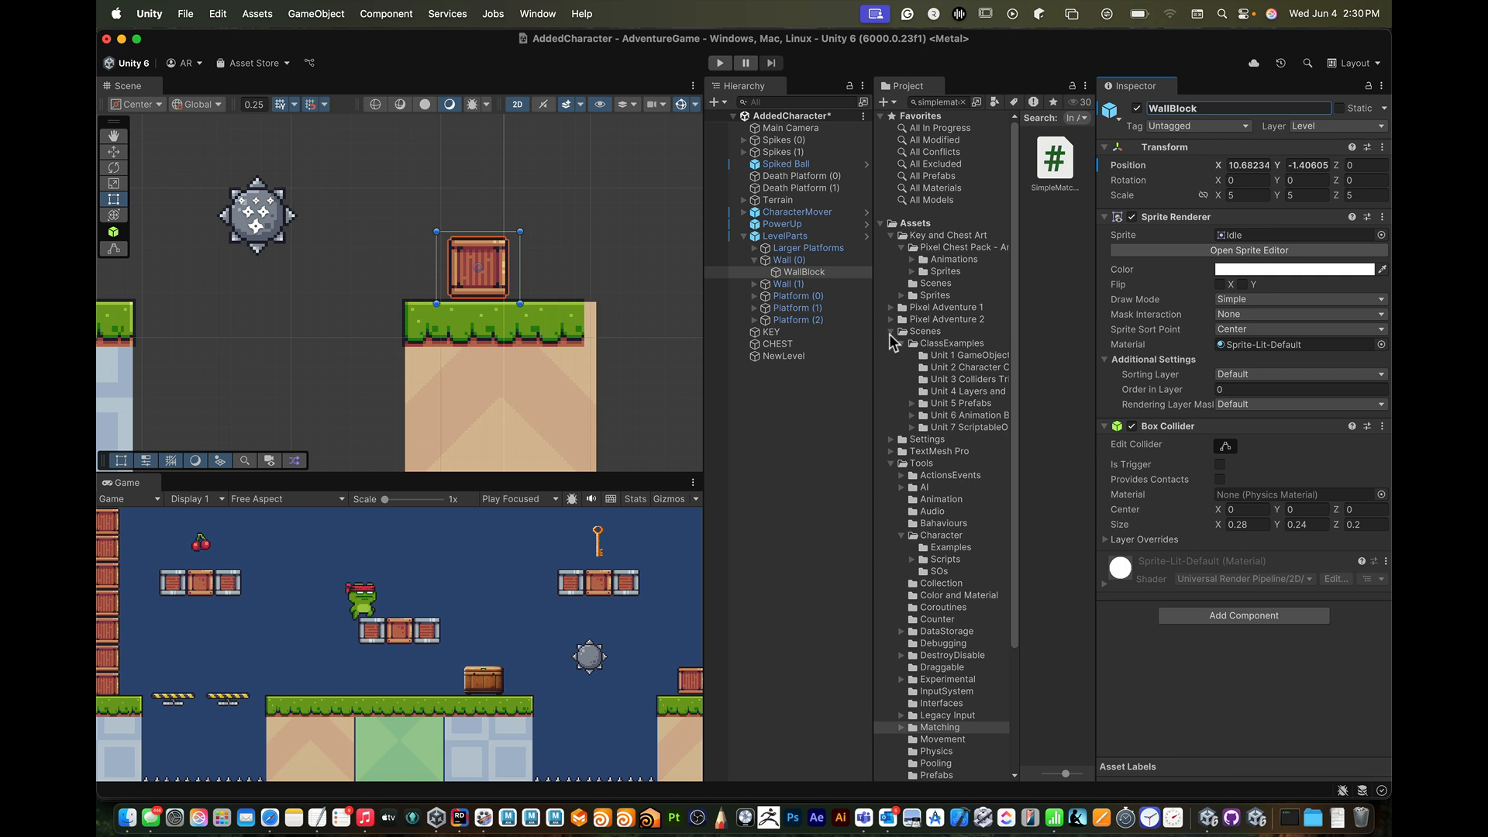
pyautogui.click(891, 331)
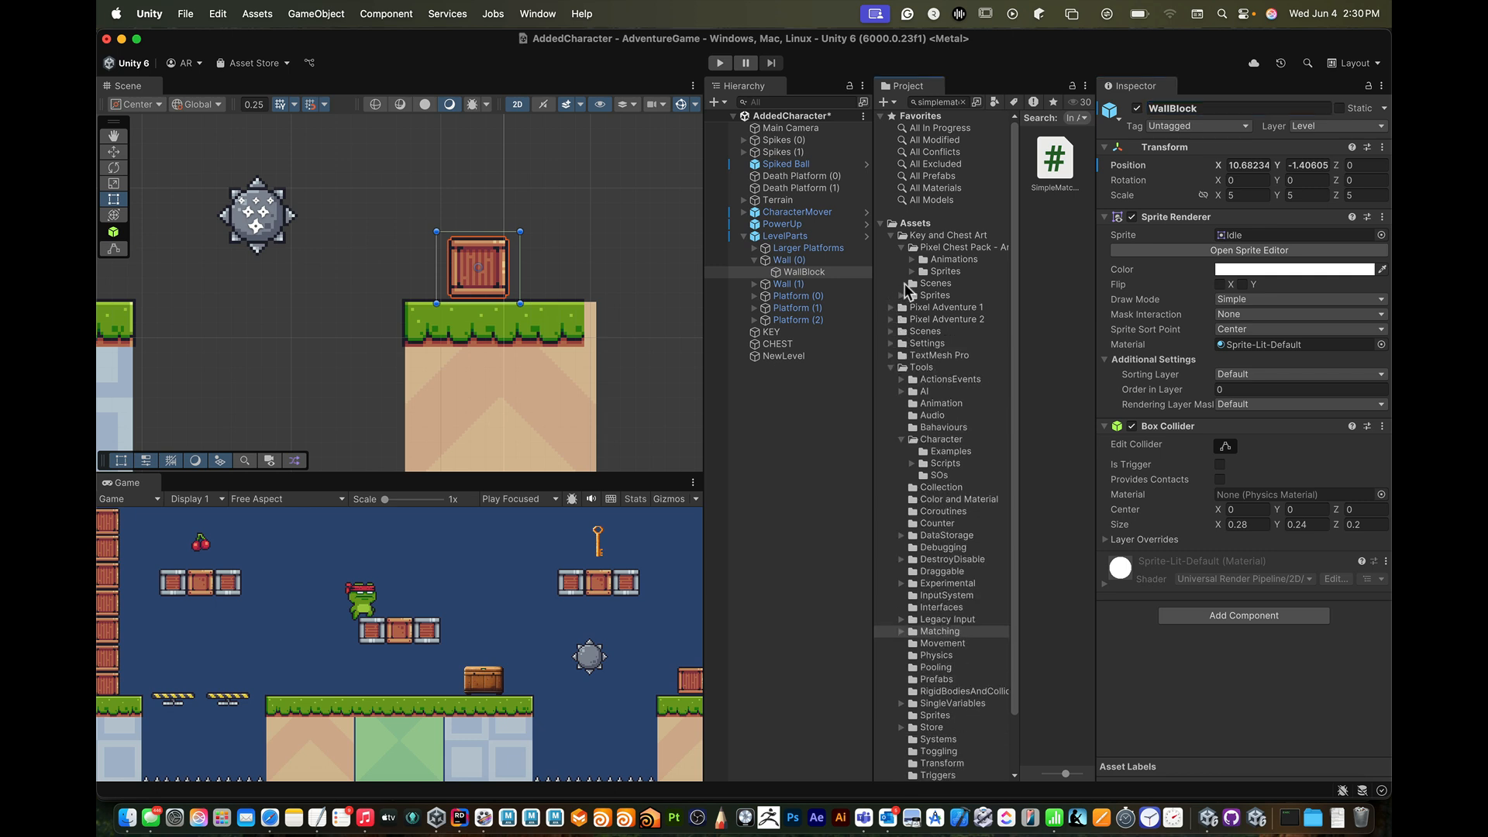
pyautogui.click(890, 235)
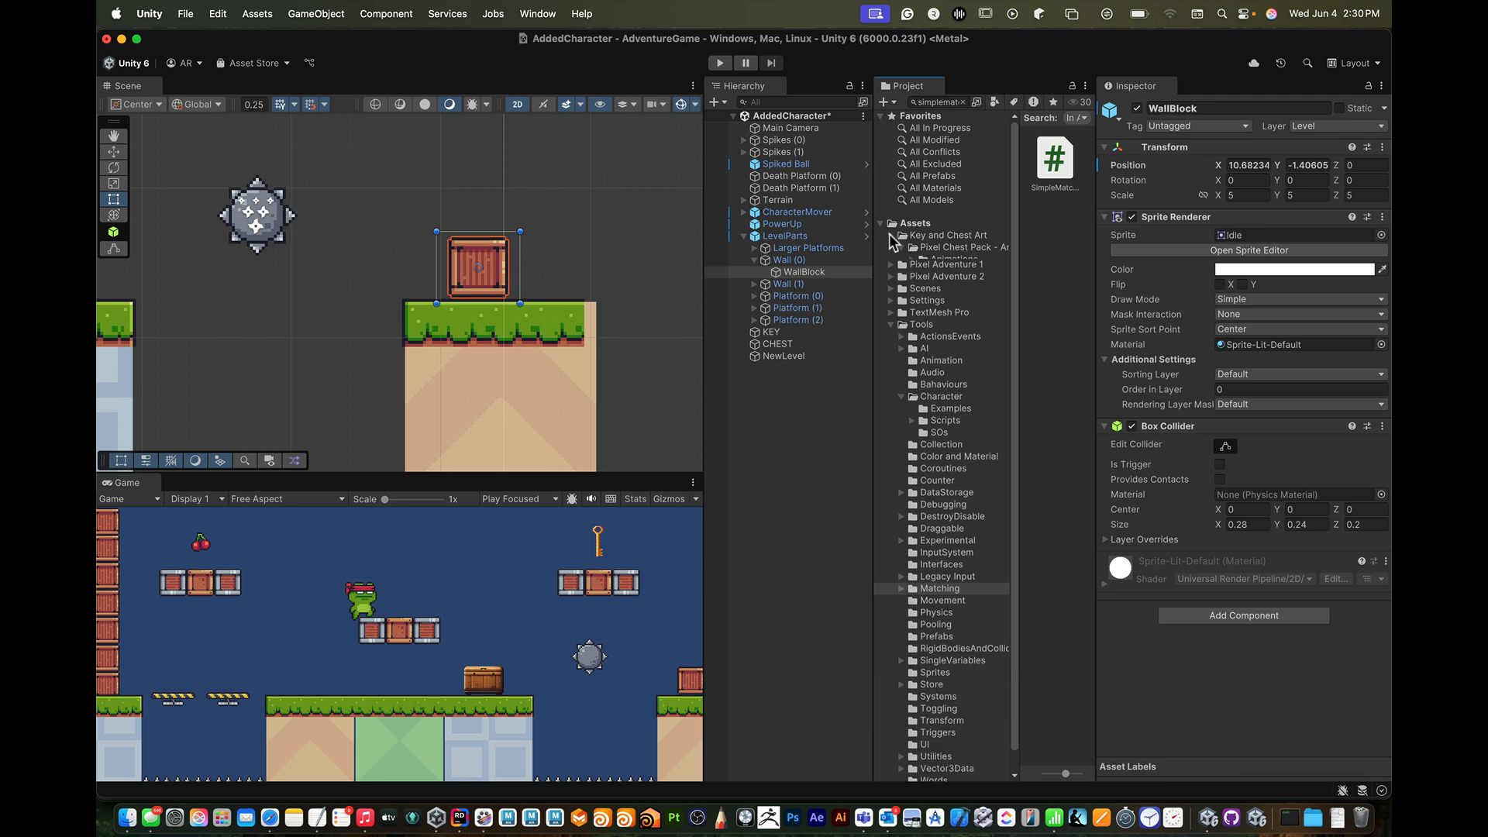
pyautogui.click(890, 309)
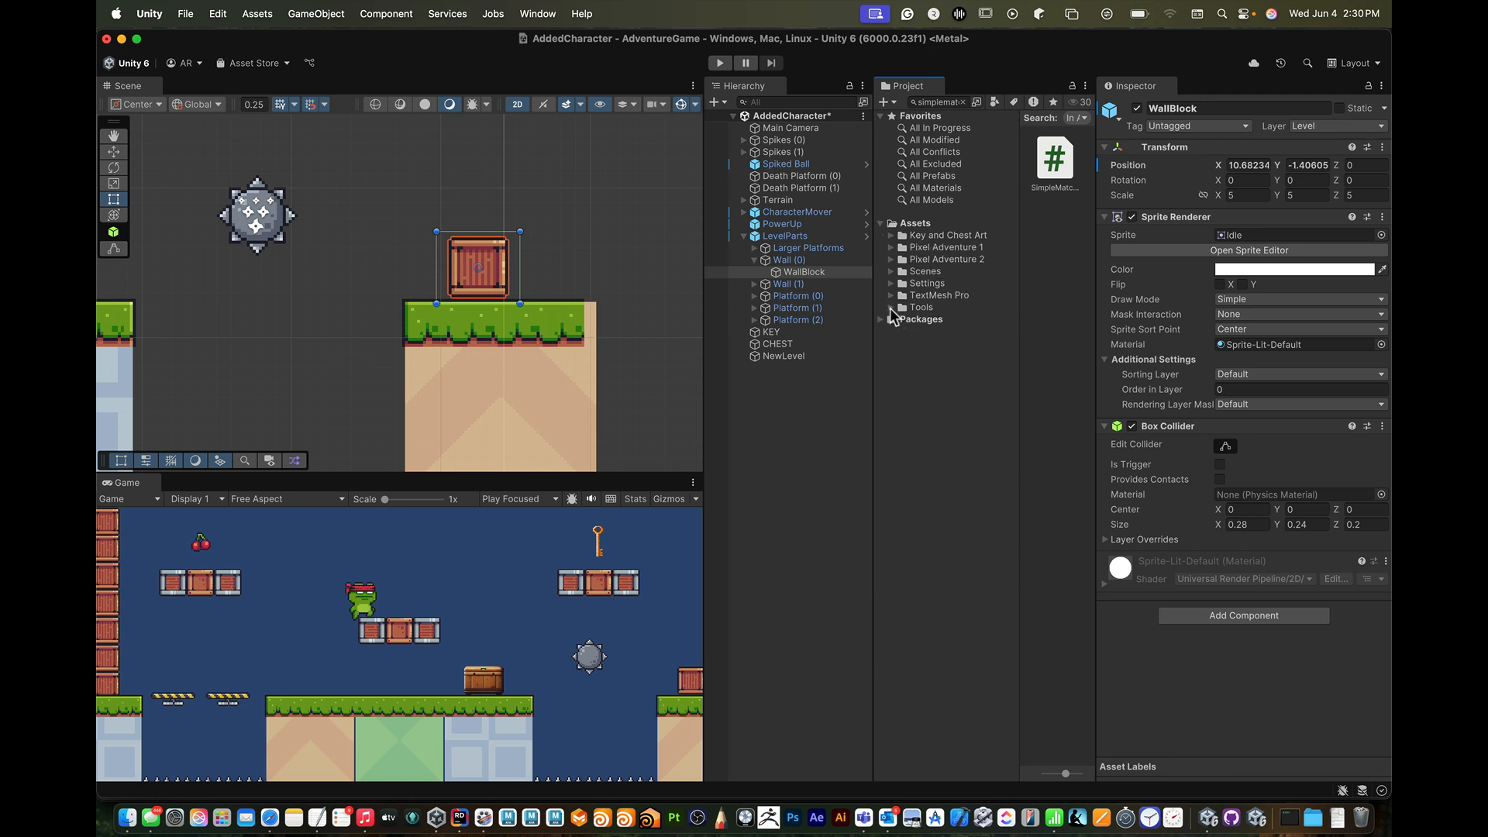
# - Create a folder named Prefabs directly under Assets and open it
pyautogui.click(908, 222)
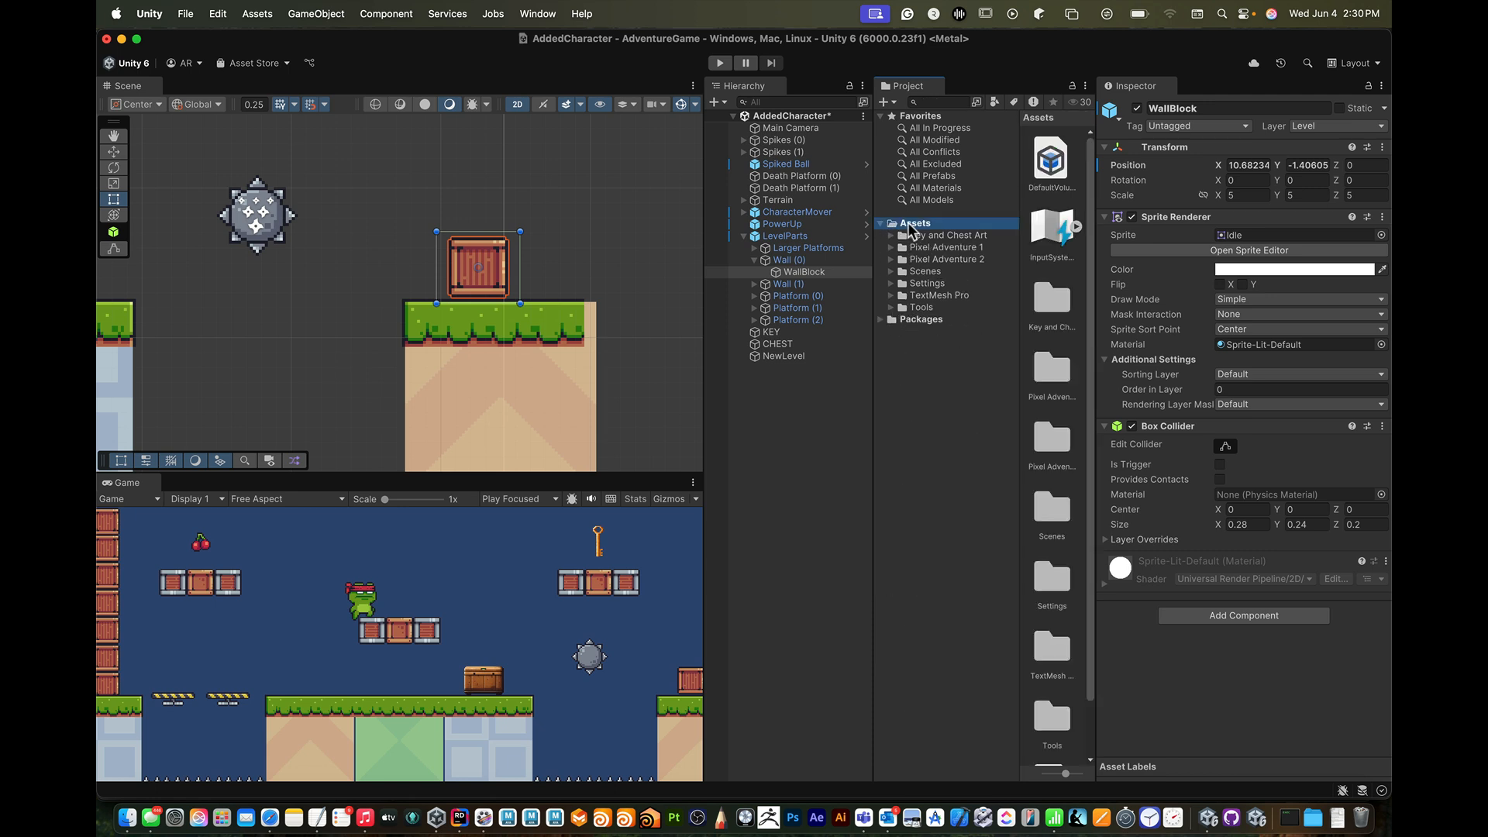
pyautogui.rightClick(910, 226)
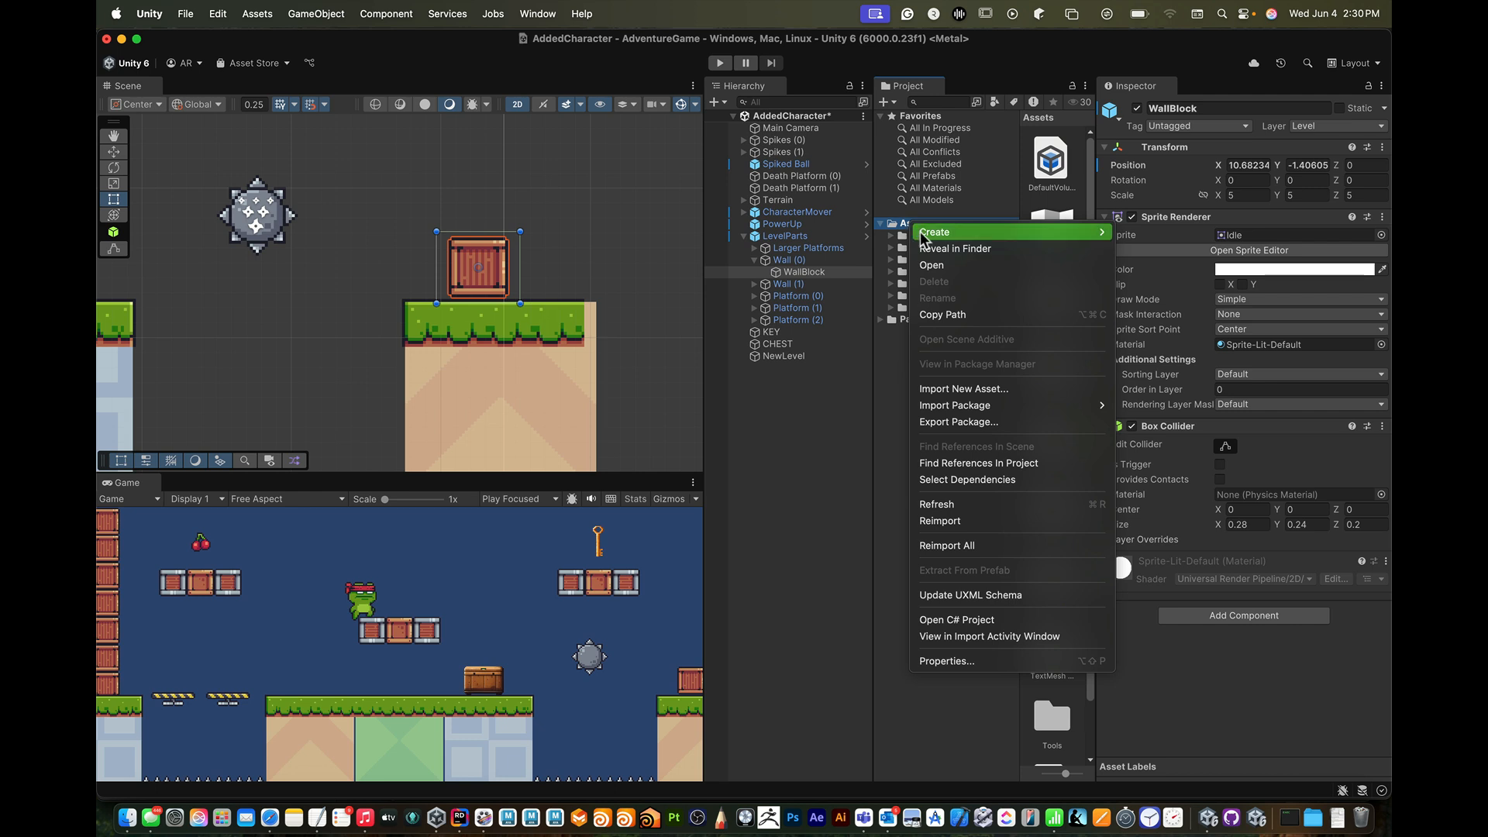
pyautogui.moveTo(922, 234)
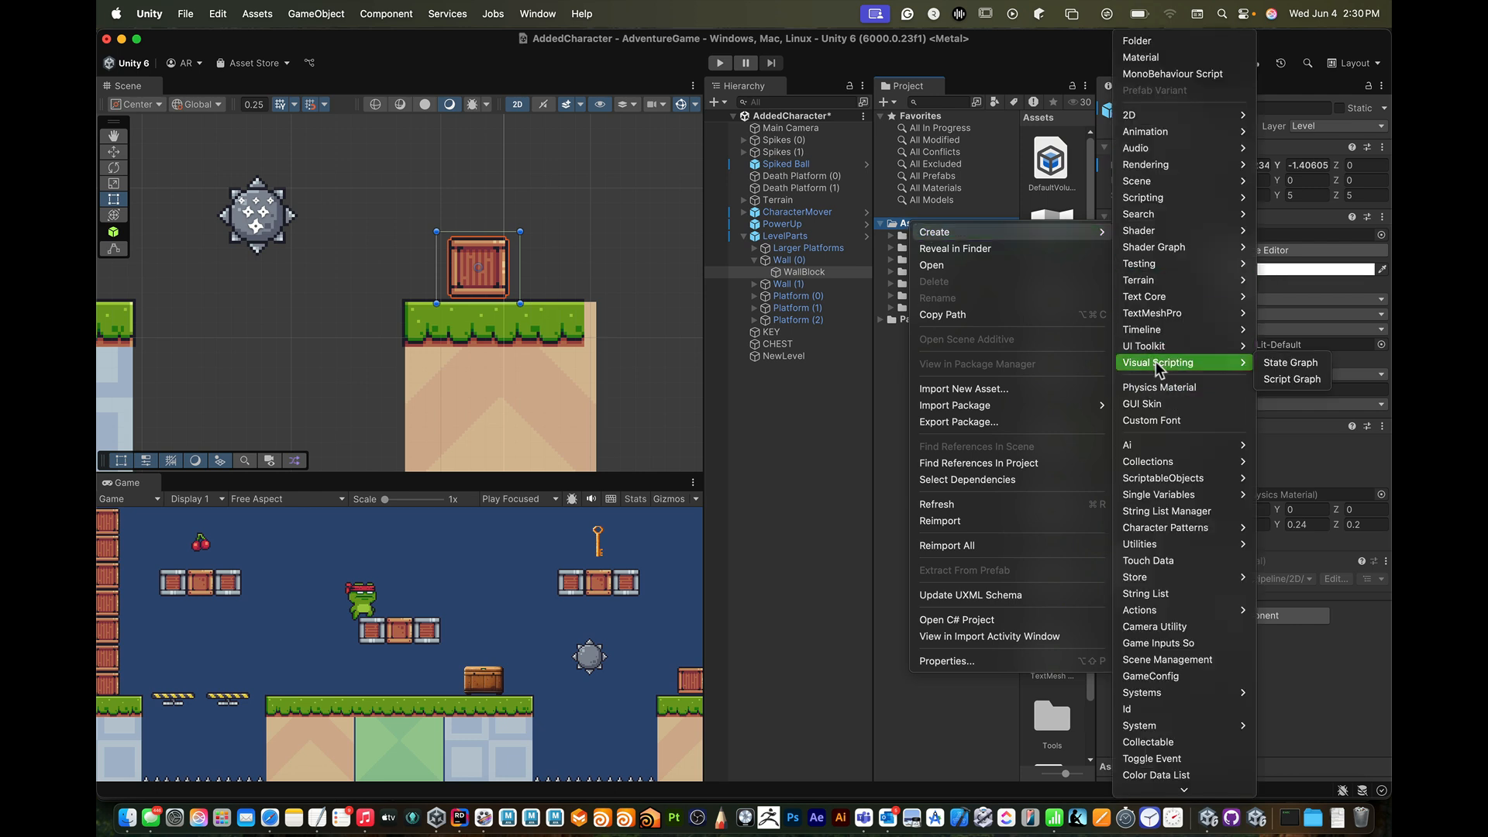
pyautogui.click(1156, 45)
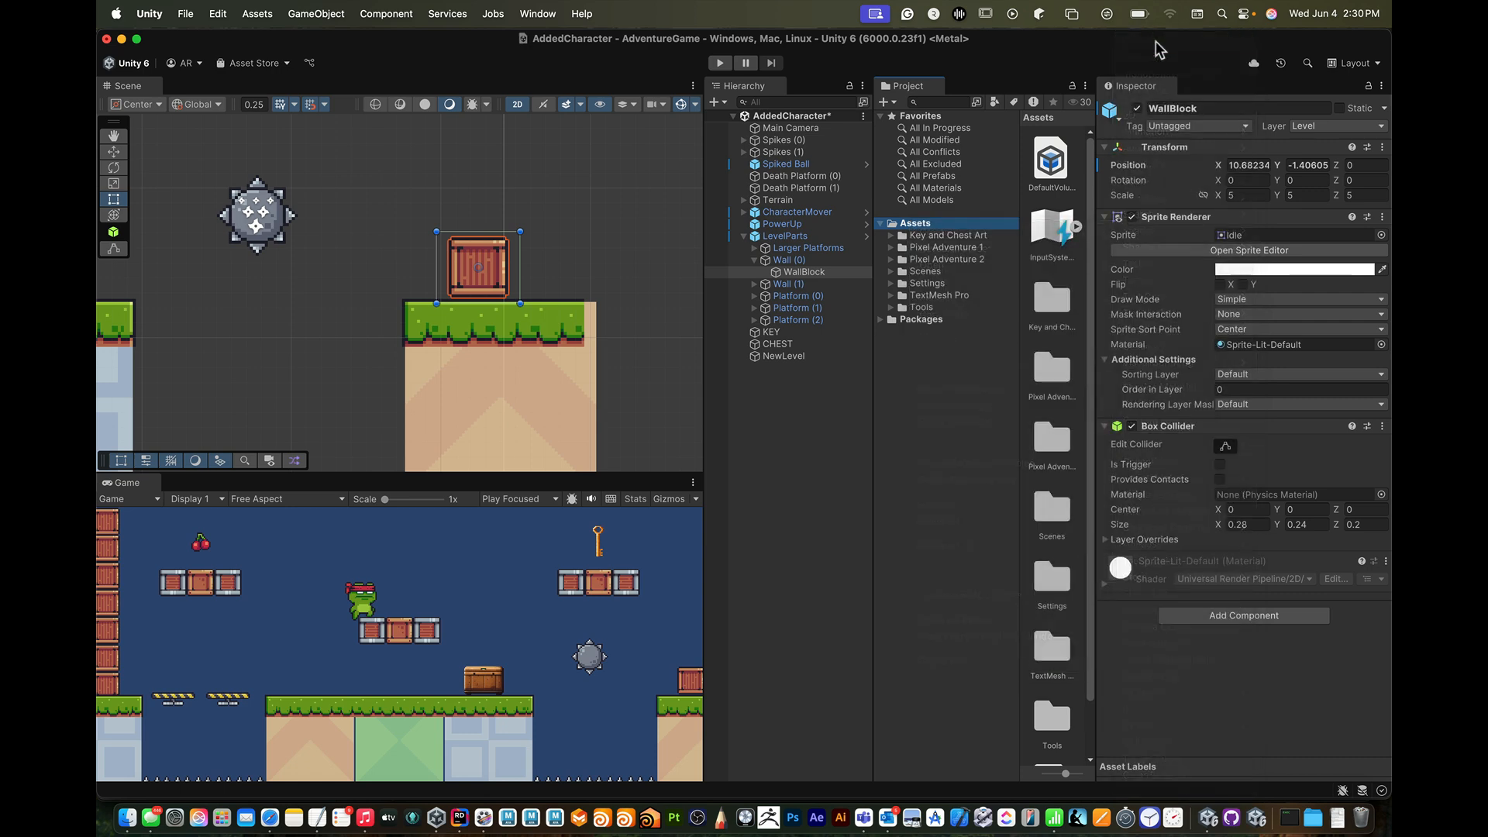
pyautogui.write('Prefabs')
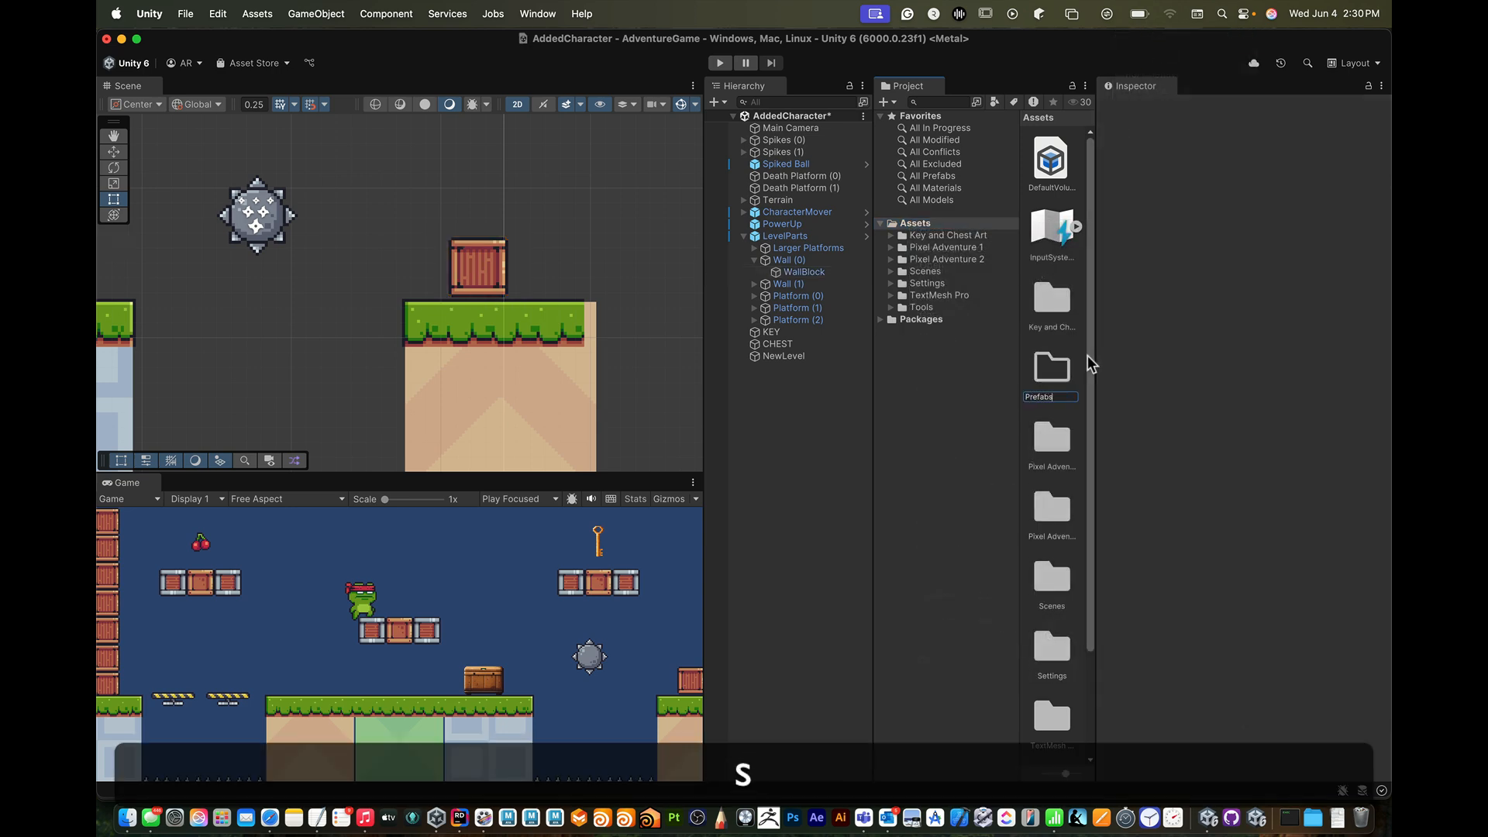
pyautogui.press('Return')
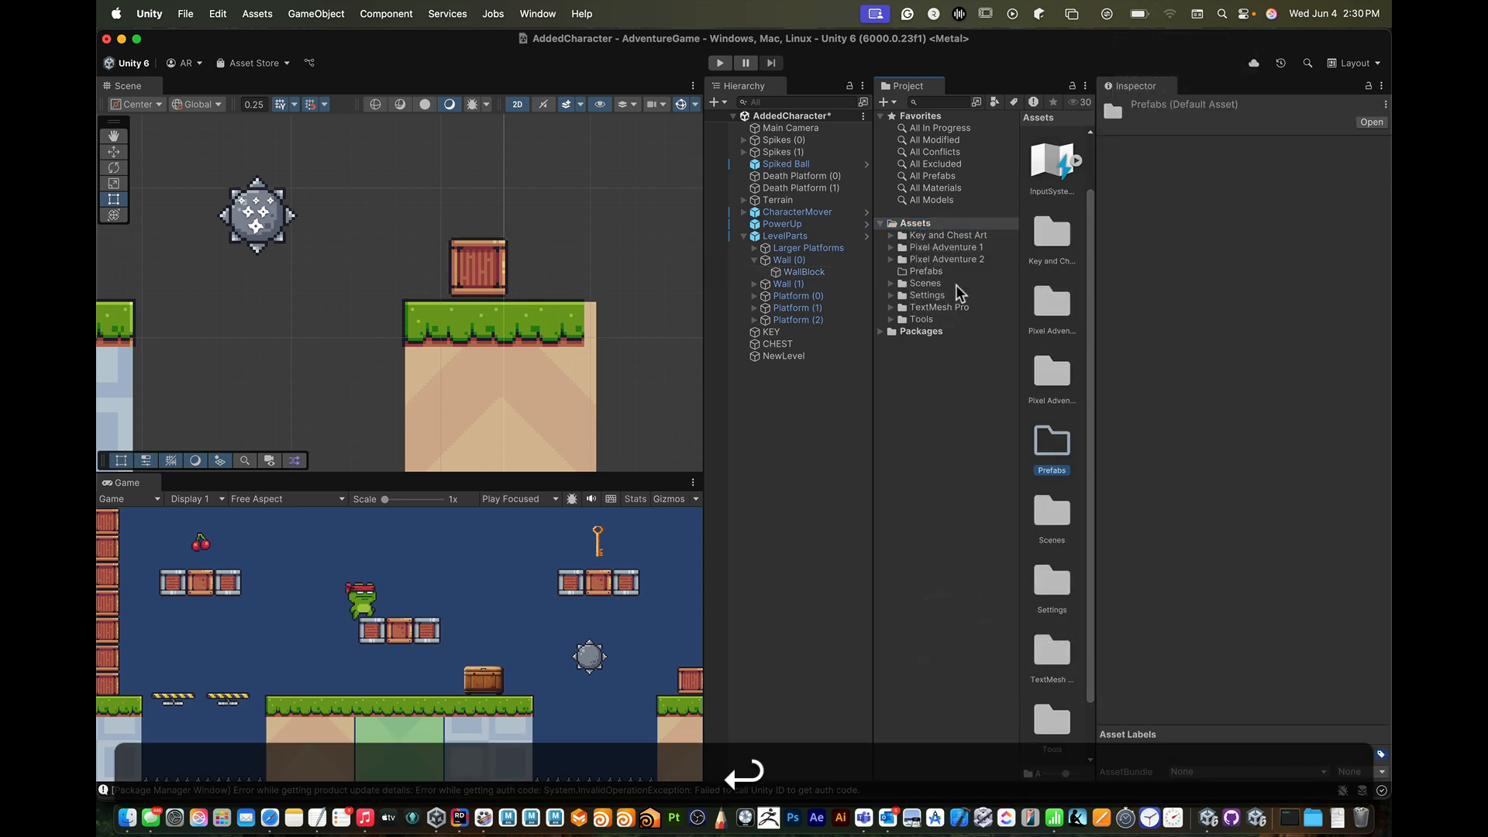
pyautogui.click(930, 271)
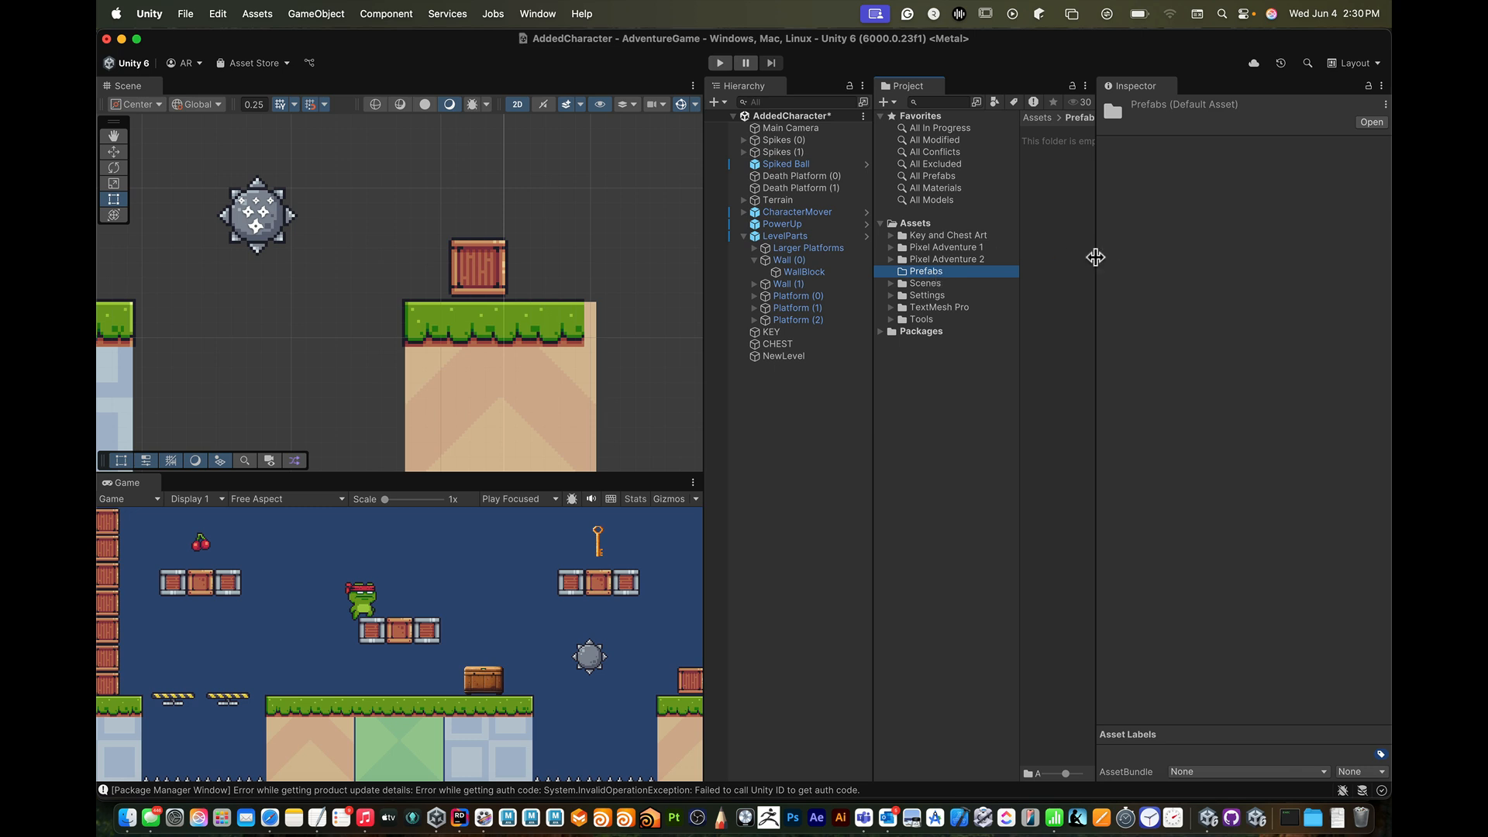
# - Widen the project browser and open the Prefabs folder inside ClassExamples' Unit 5 Prefabs
pyautogui.moveTo(1097, 257); pyautogui.dragTo(1179, 259)
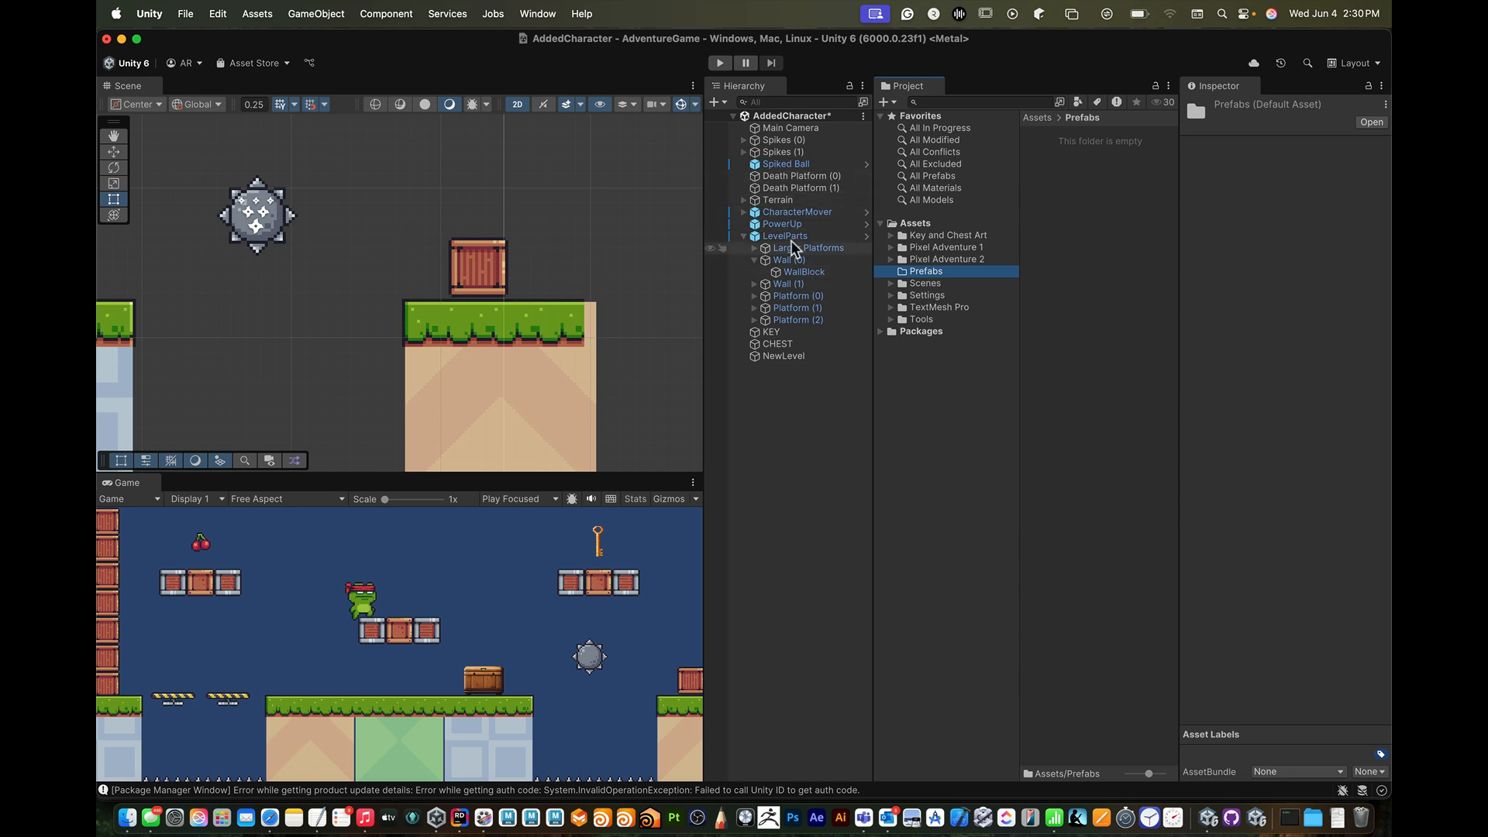
pyautogui.click(889, 283)
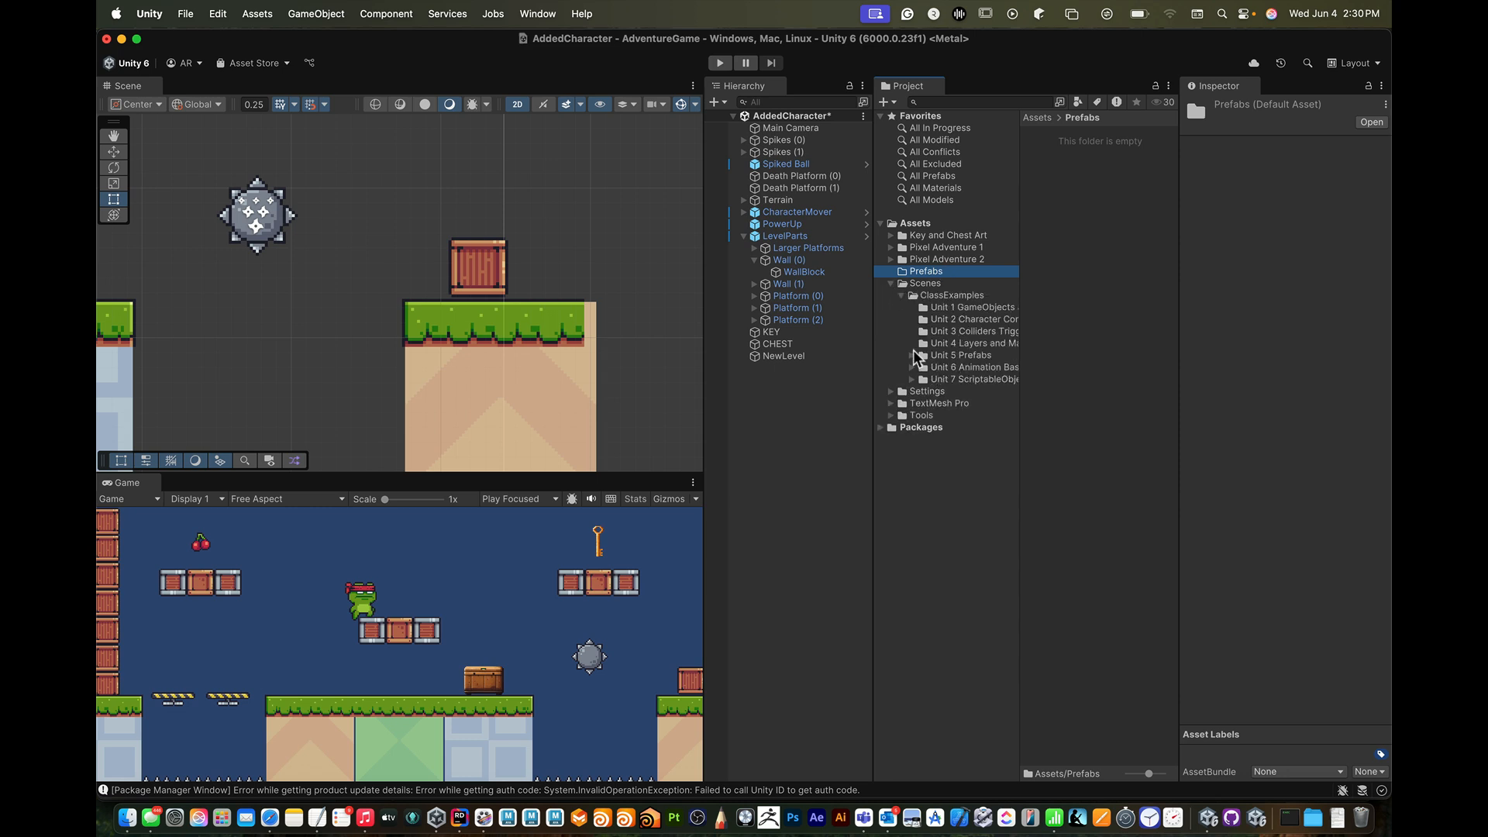
pyautogui.click(891, 284)
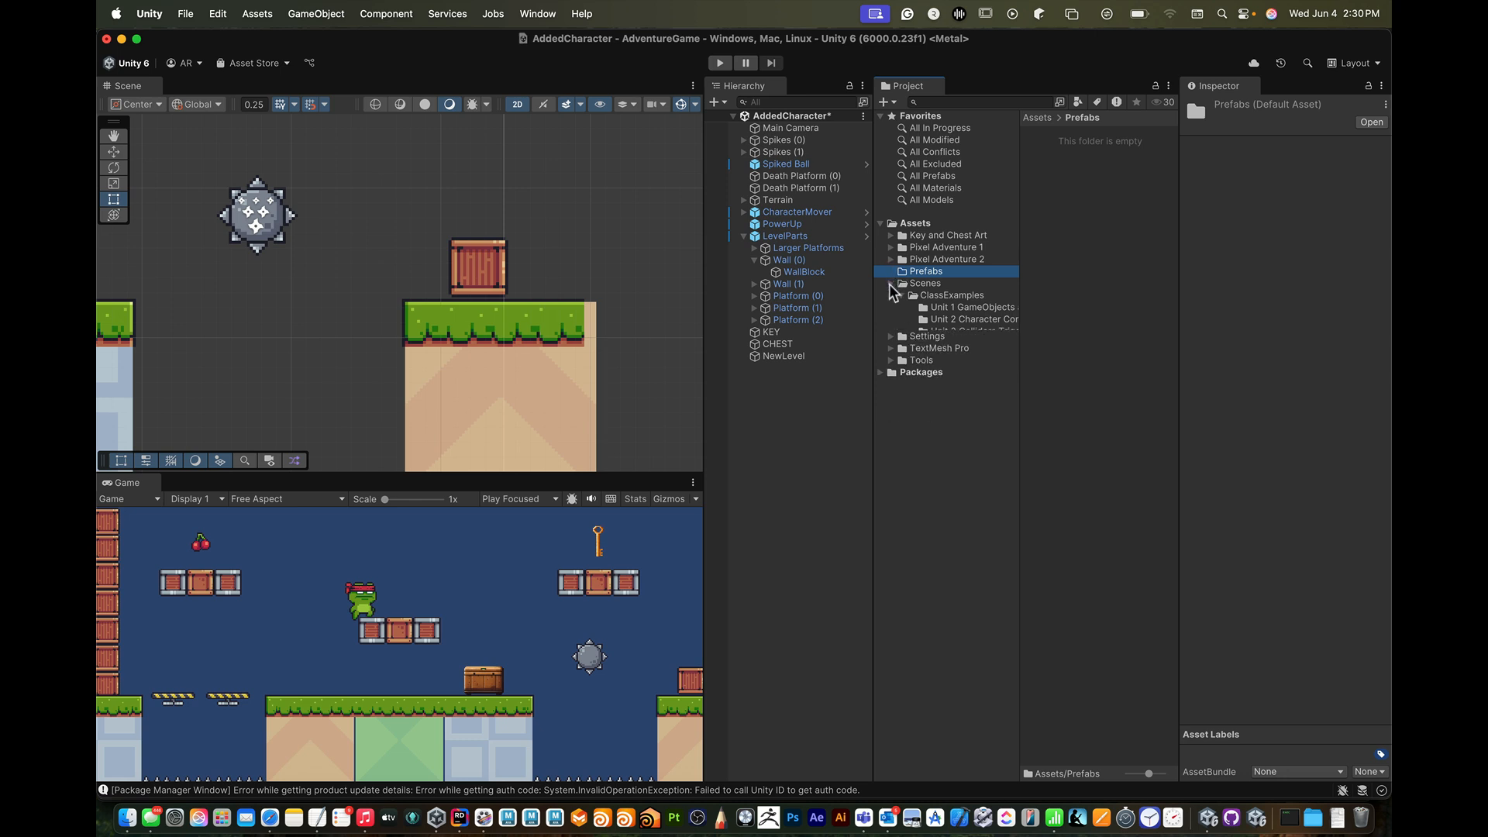
pyautogui.click(891, 283)
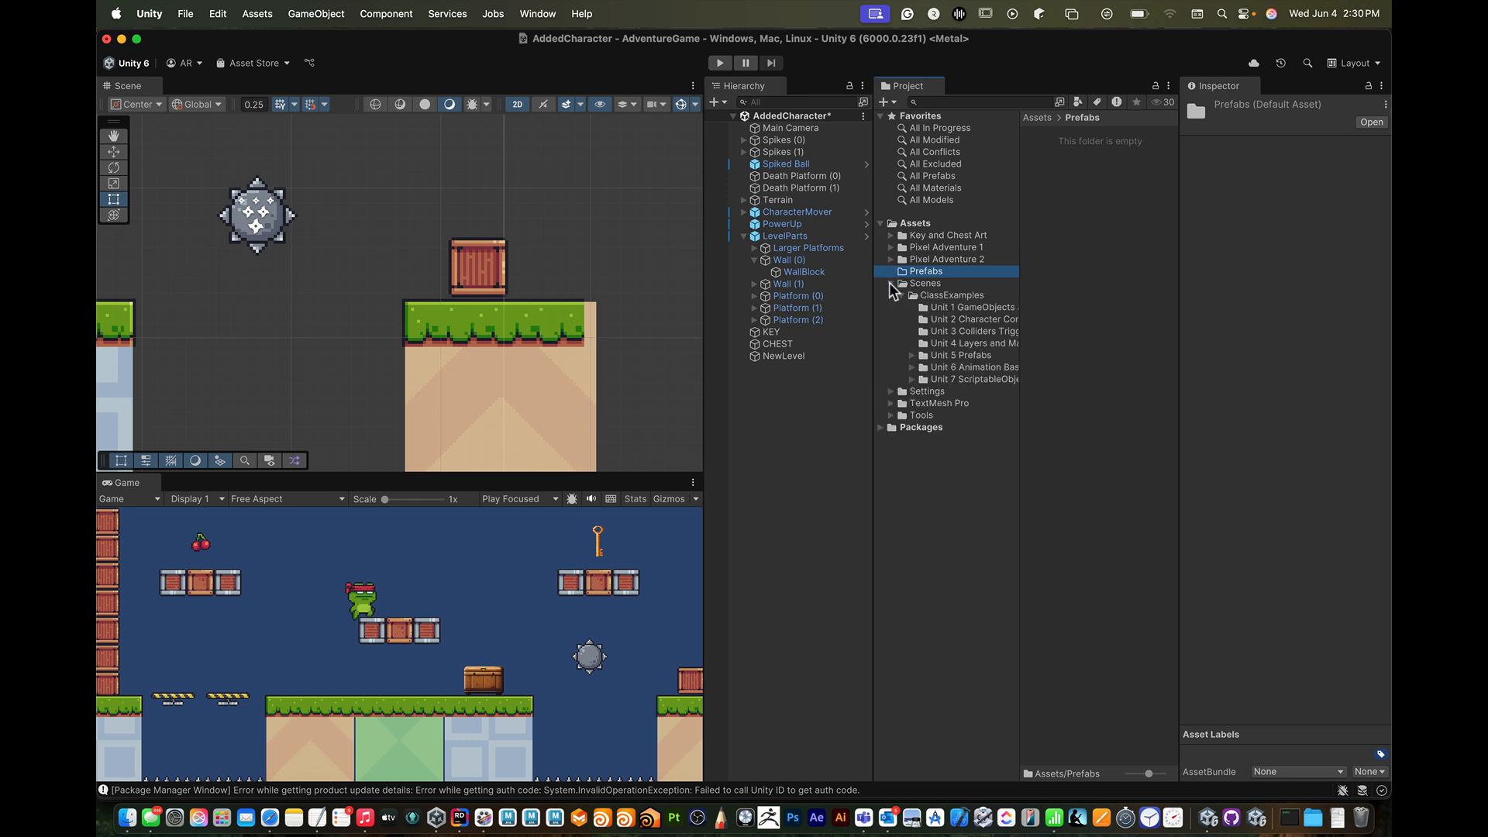
pyautogui.click(952, 356)
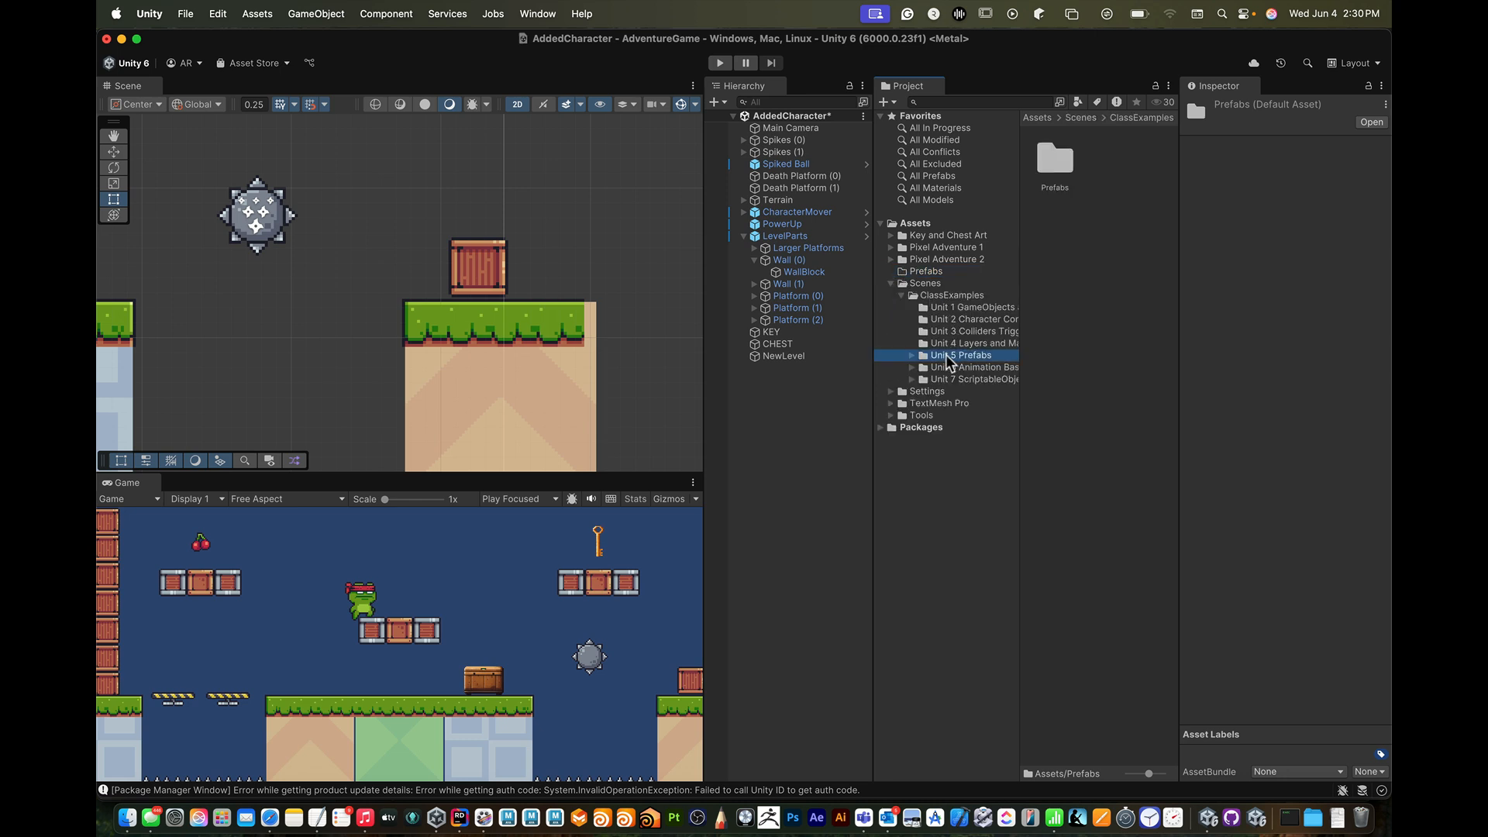
pyautogui.click(911, 356)
pyautogui.doubleClick(1054, 164)
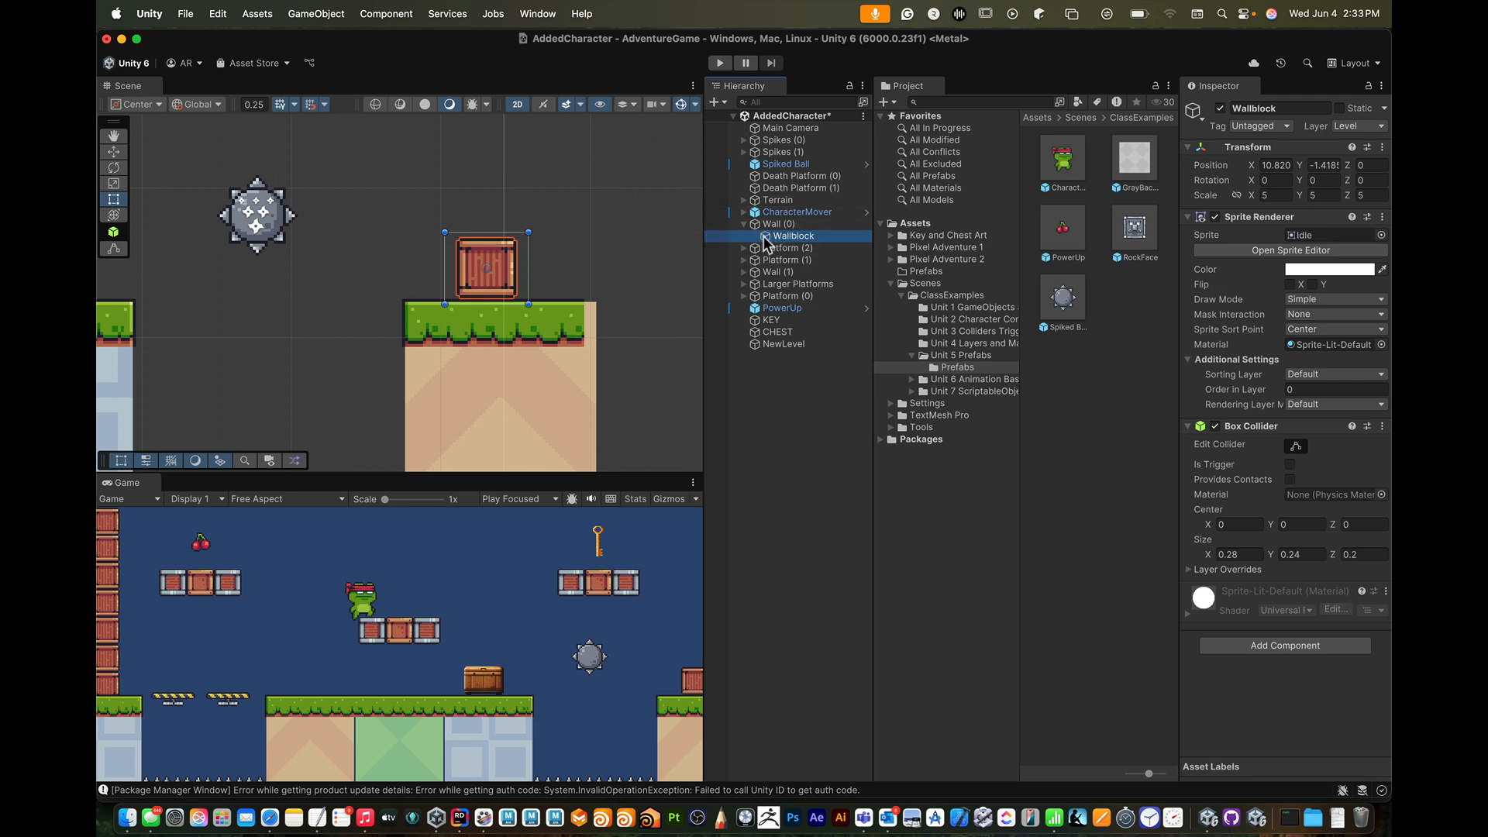
# - Turn Wallblock into a prefab in the Unit 5 Prefabs folder and stack a duplicate of the block directly above the original
pyautogui.moveTo(766, 244); pyautogui.dragTo(1071, 360)
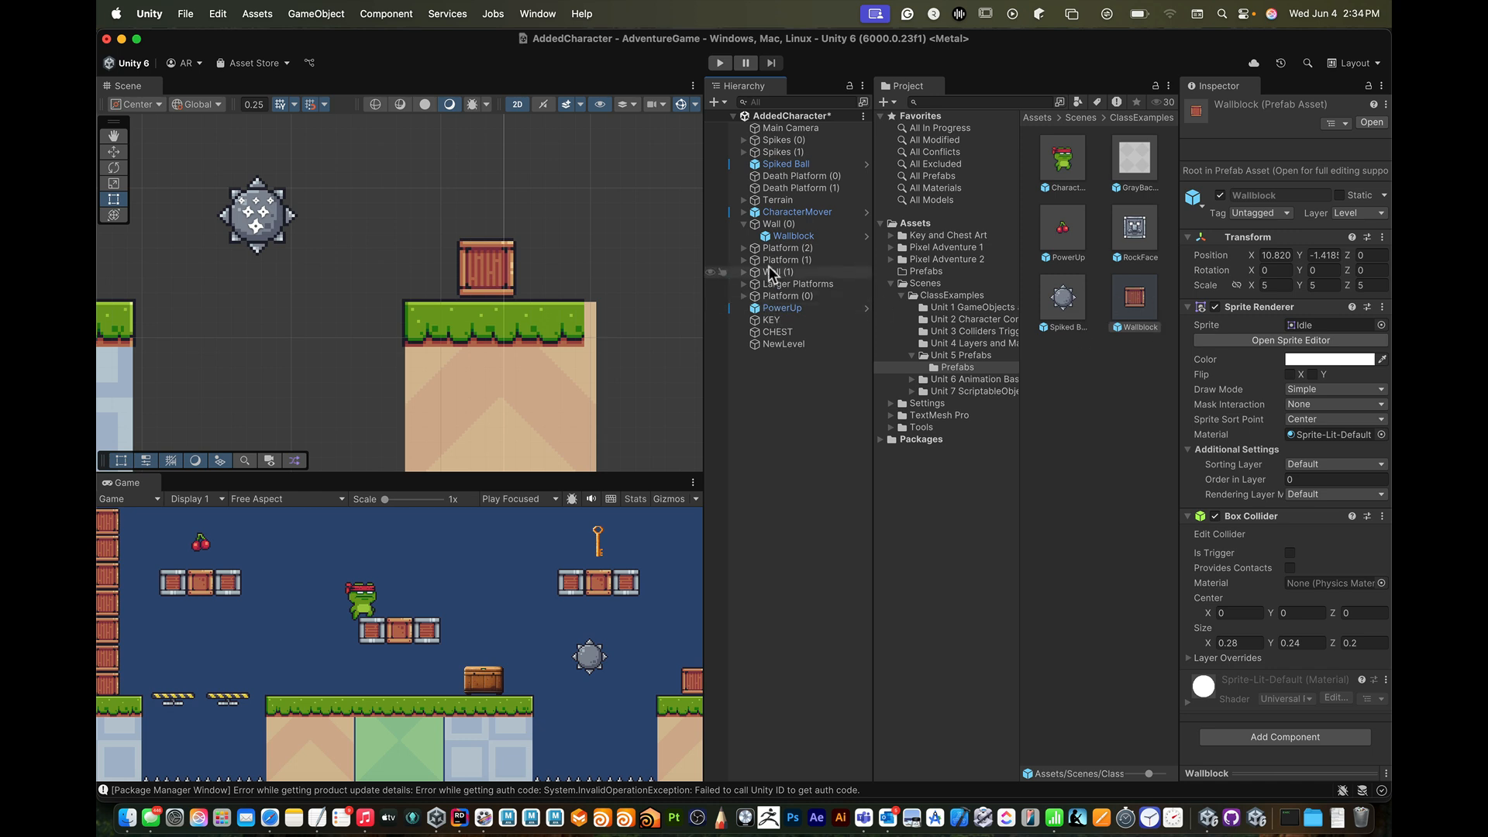
pyautogui.click(771, 237)
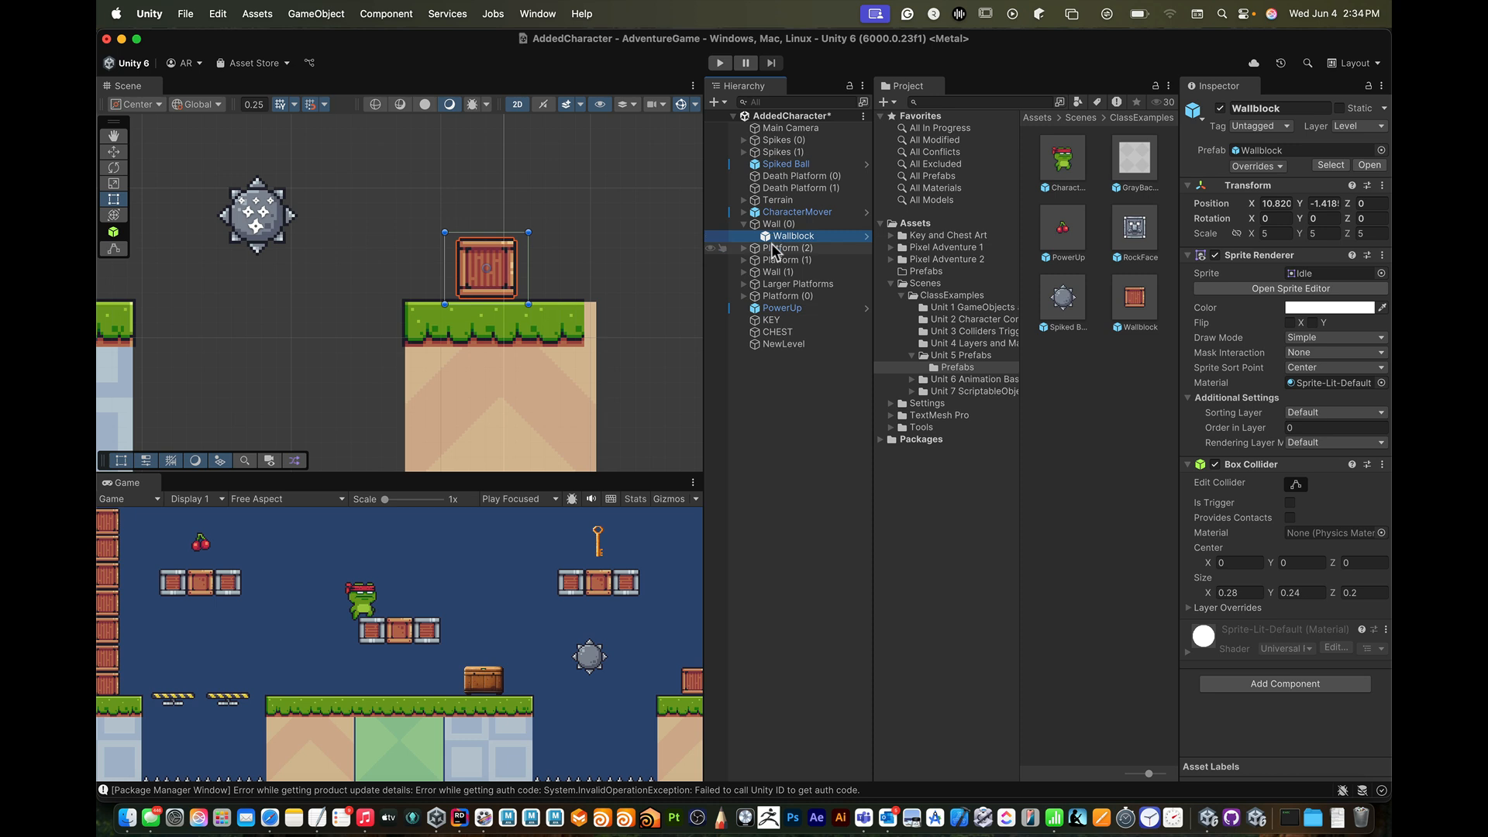
pyautogui.press('super+d')
pyautogui.moveTo(509, 282); pyautogui.dragTo(508, 217)
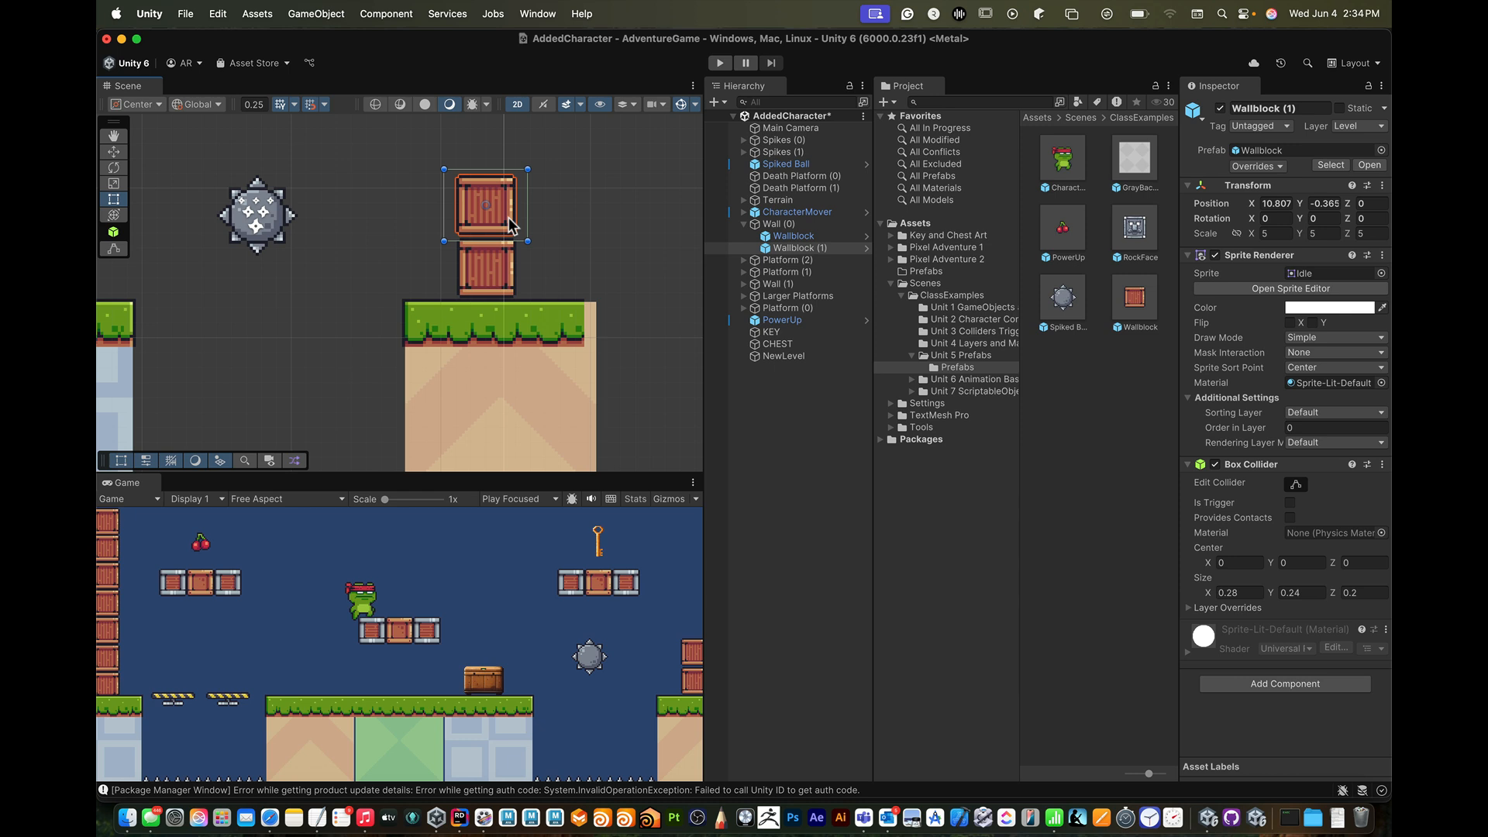
pyautogui.click(756, 402)
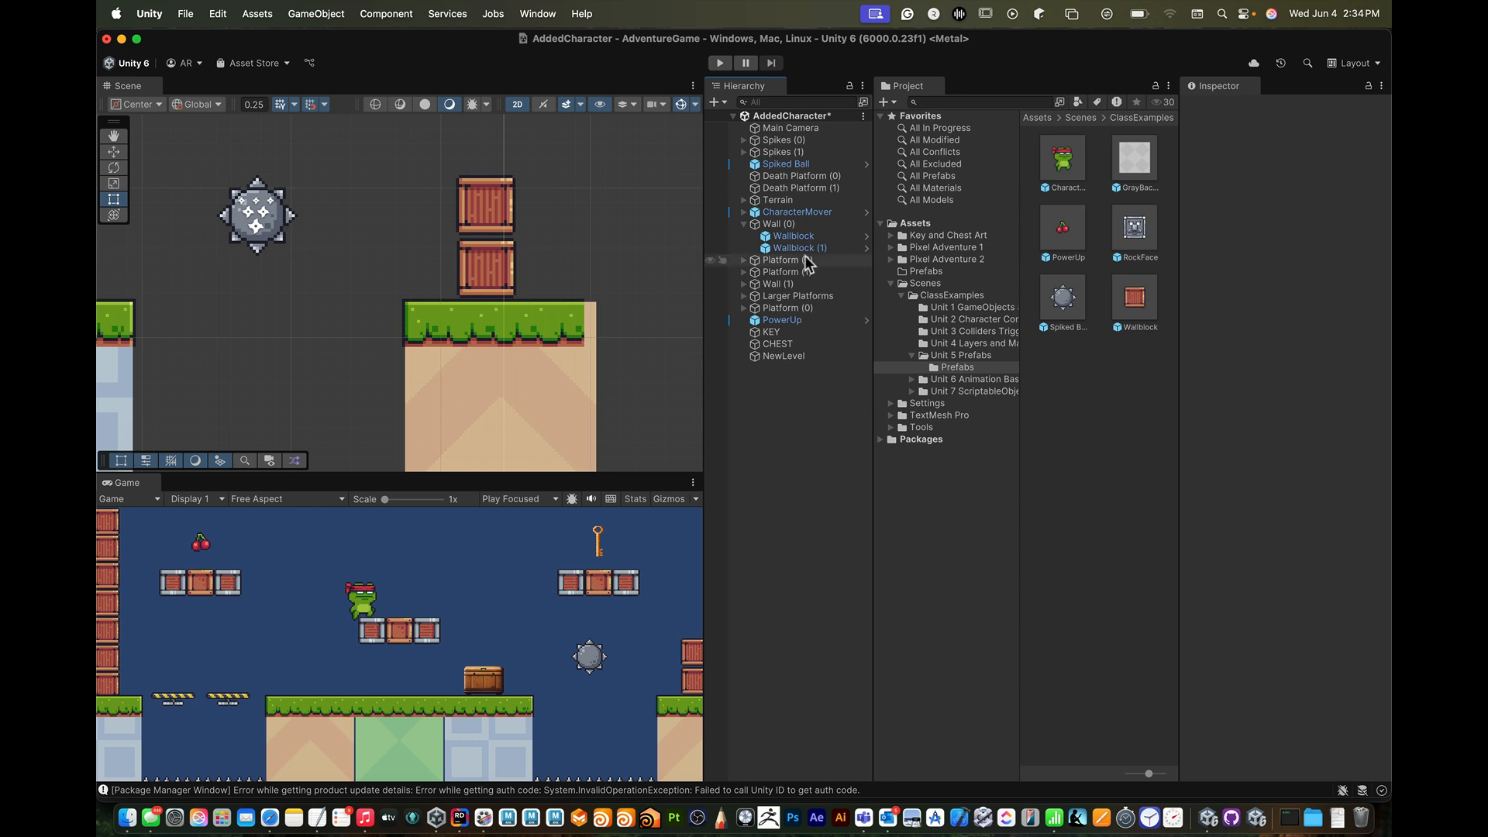
pyautogui.click(487, 214)
pyautogui.moveTo(484, 206); pyautogui.dragTo(486, 206)
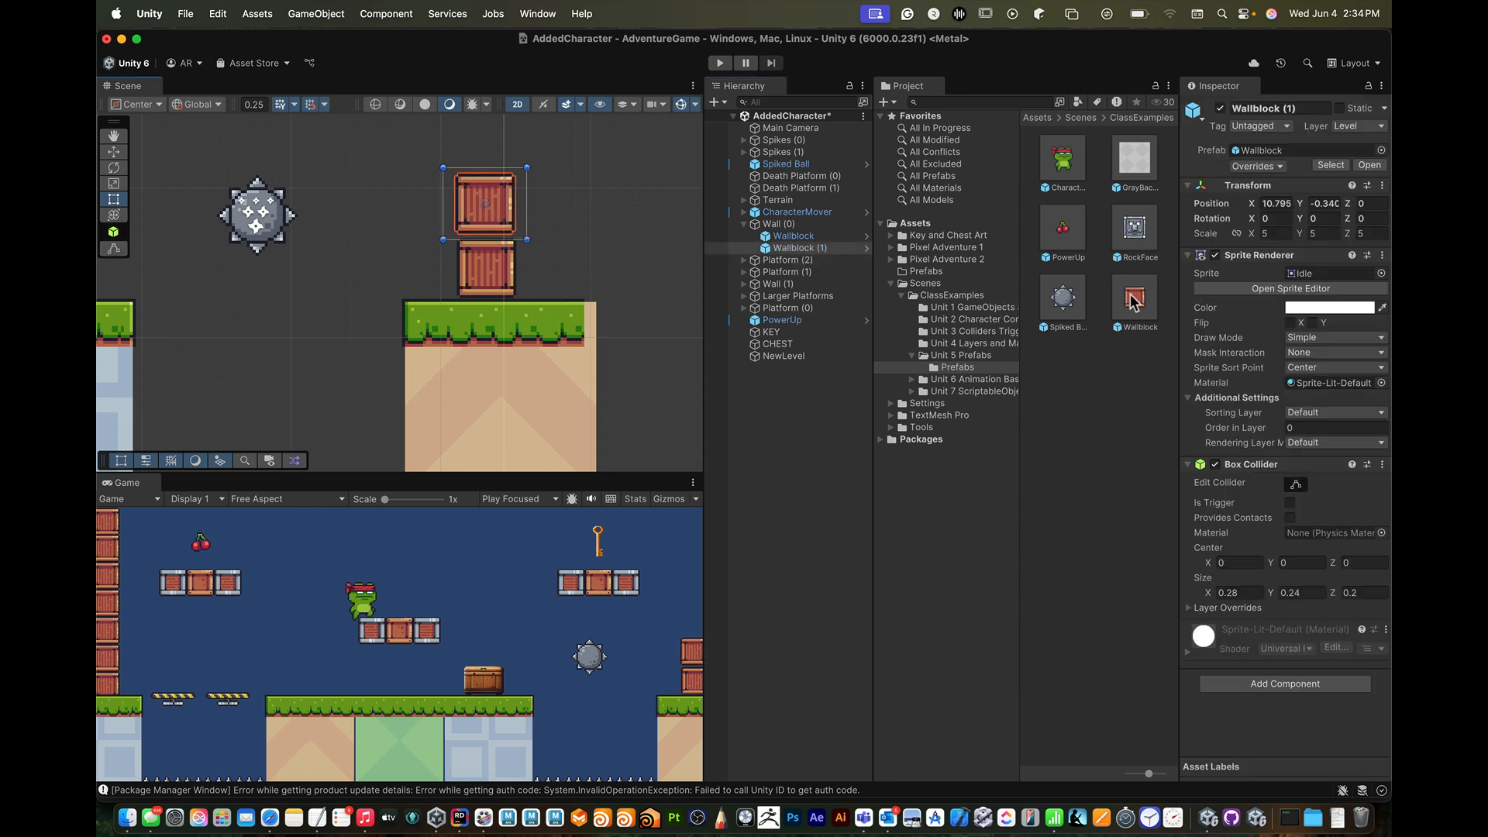
# - Add a third Wallblock from the prefab to Wall (0), place it on top of the stack and align the upper two blocks
pyautogui.moveTo(1134, 299); pyautogui.dragTo(777, 232)
pyautogui.moveTo(481, 206); pyautogui.dragTo(480, 130)
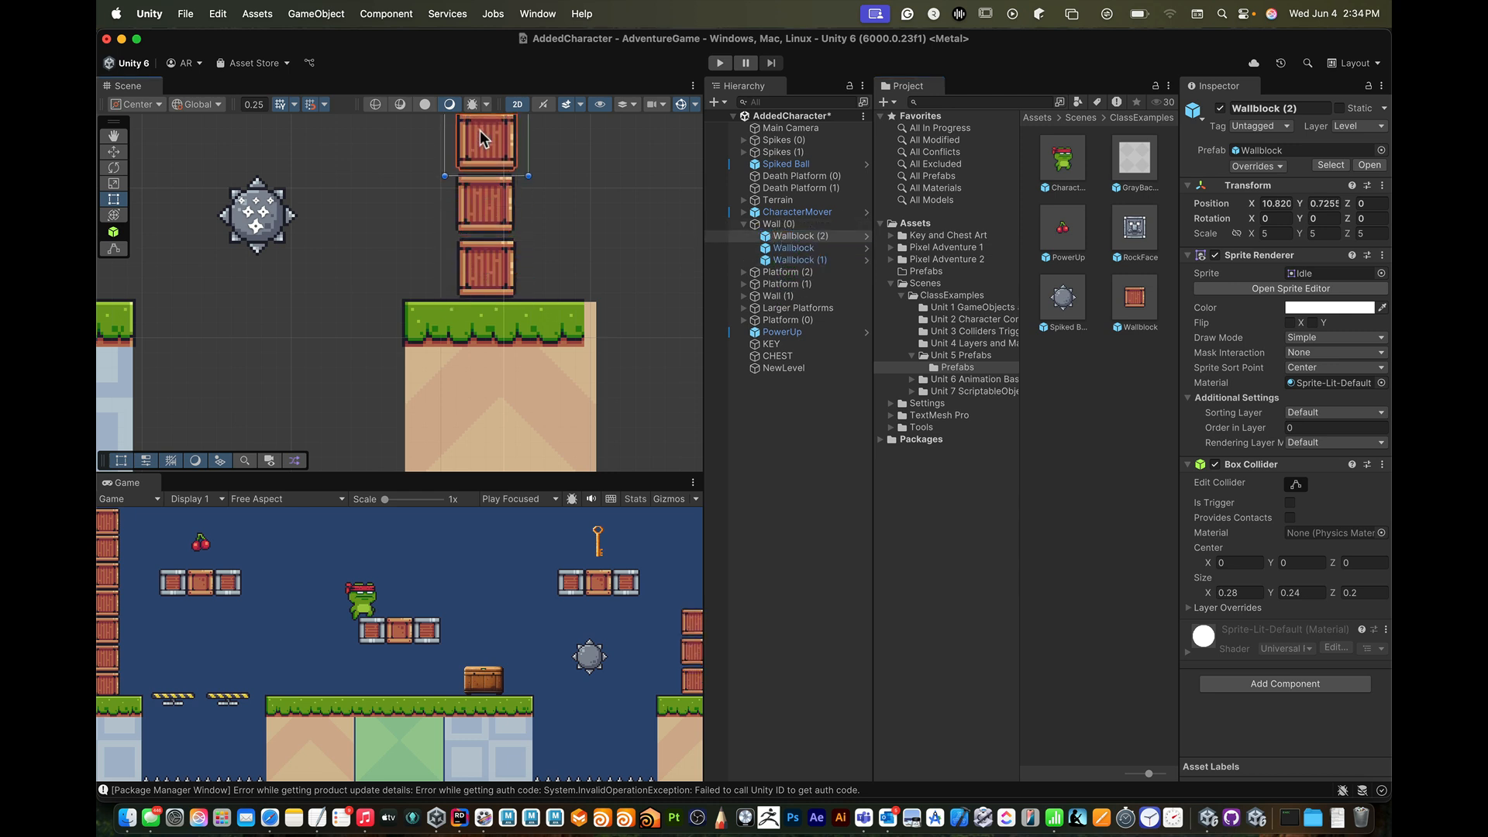
pyautogui.click(500, 215)
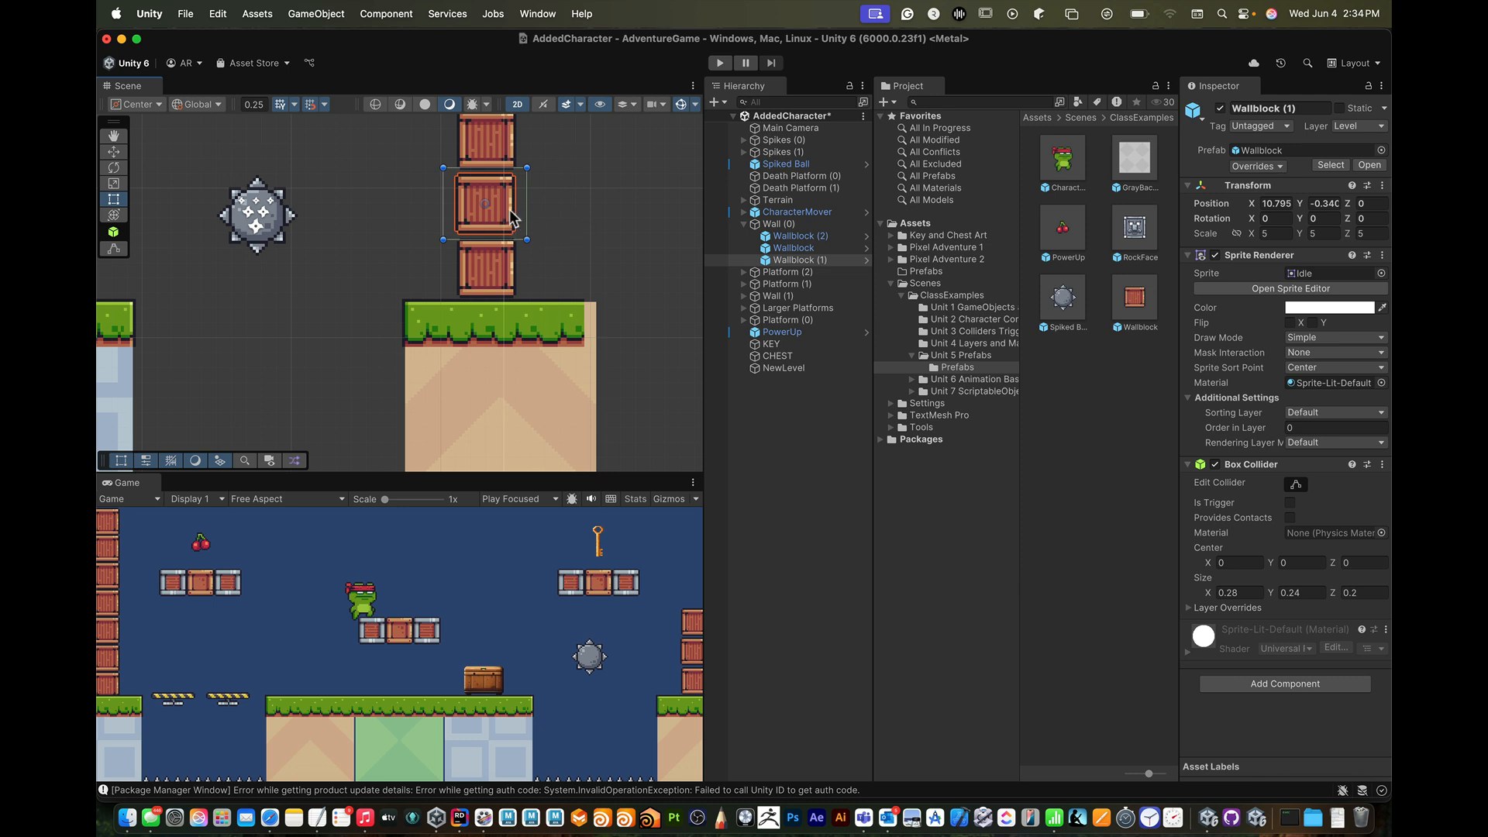
pyautogui.moveTo(508, 207); pyautogui.dragTo(510, 208)
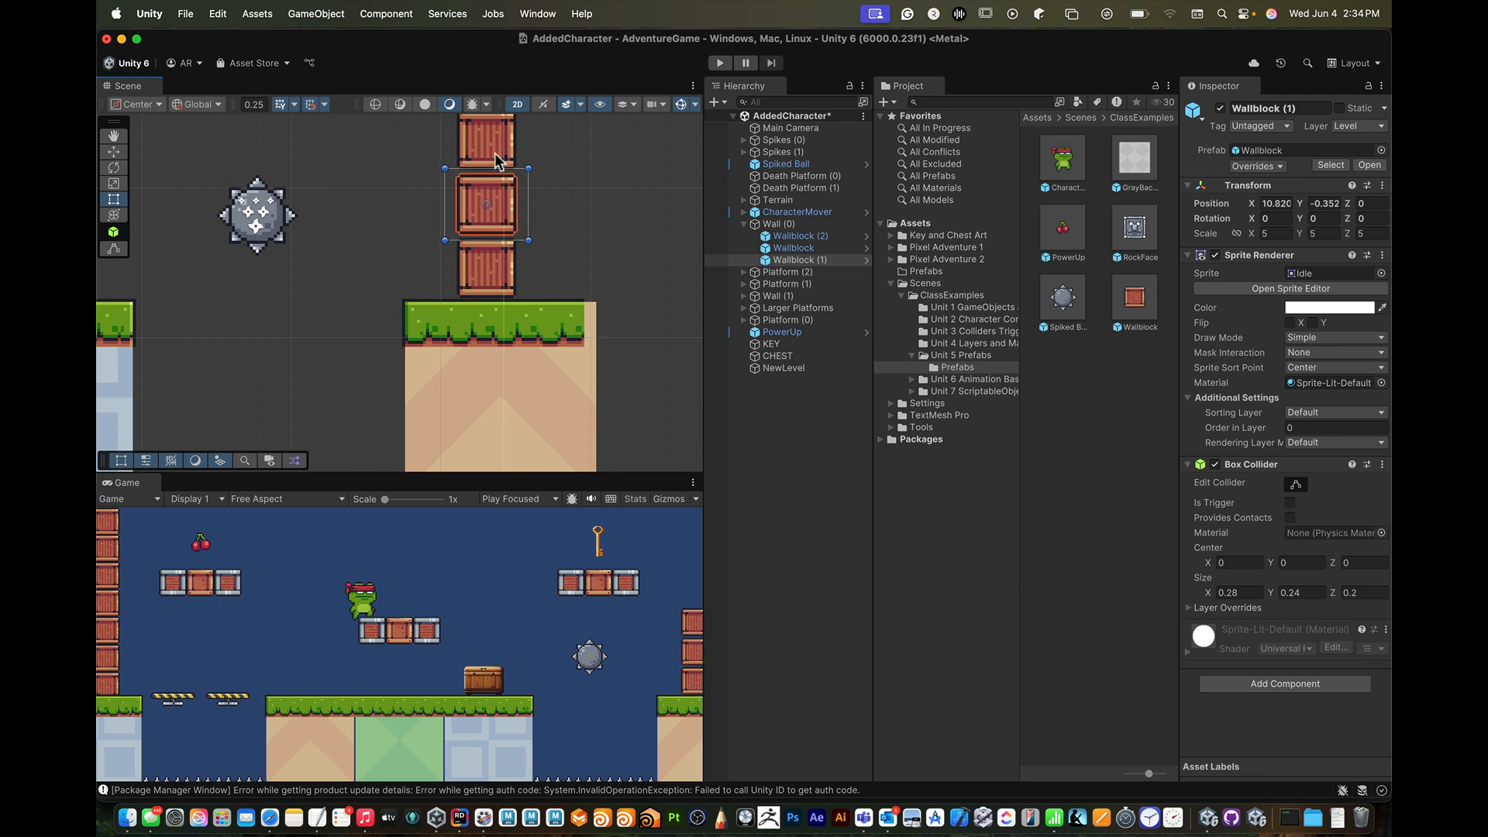
pyautogui.moveTo(495, 151); pyautogui.dragTo(499, 148)
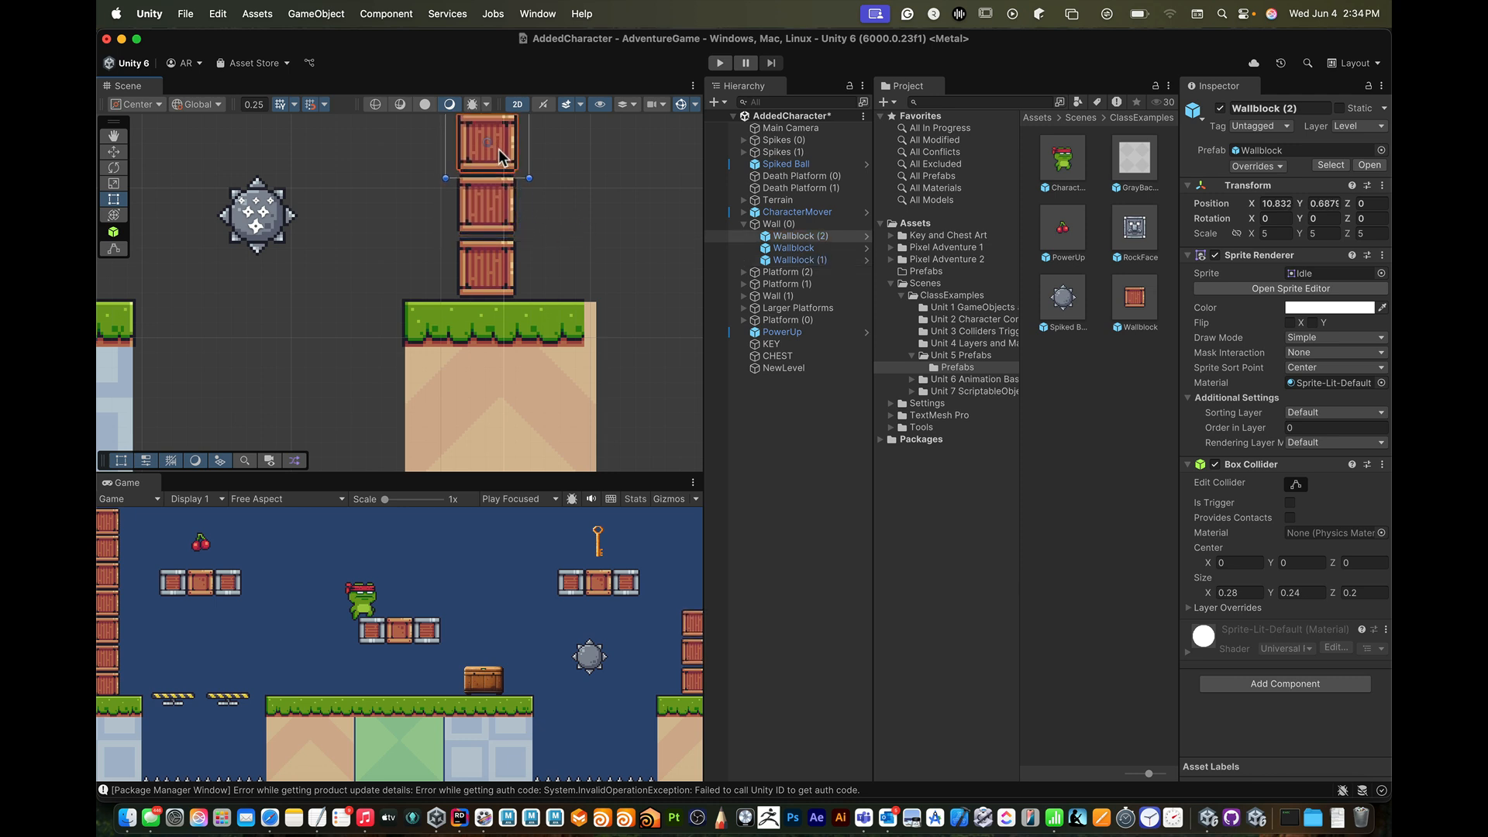
pyautogui.click(520, 240)
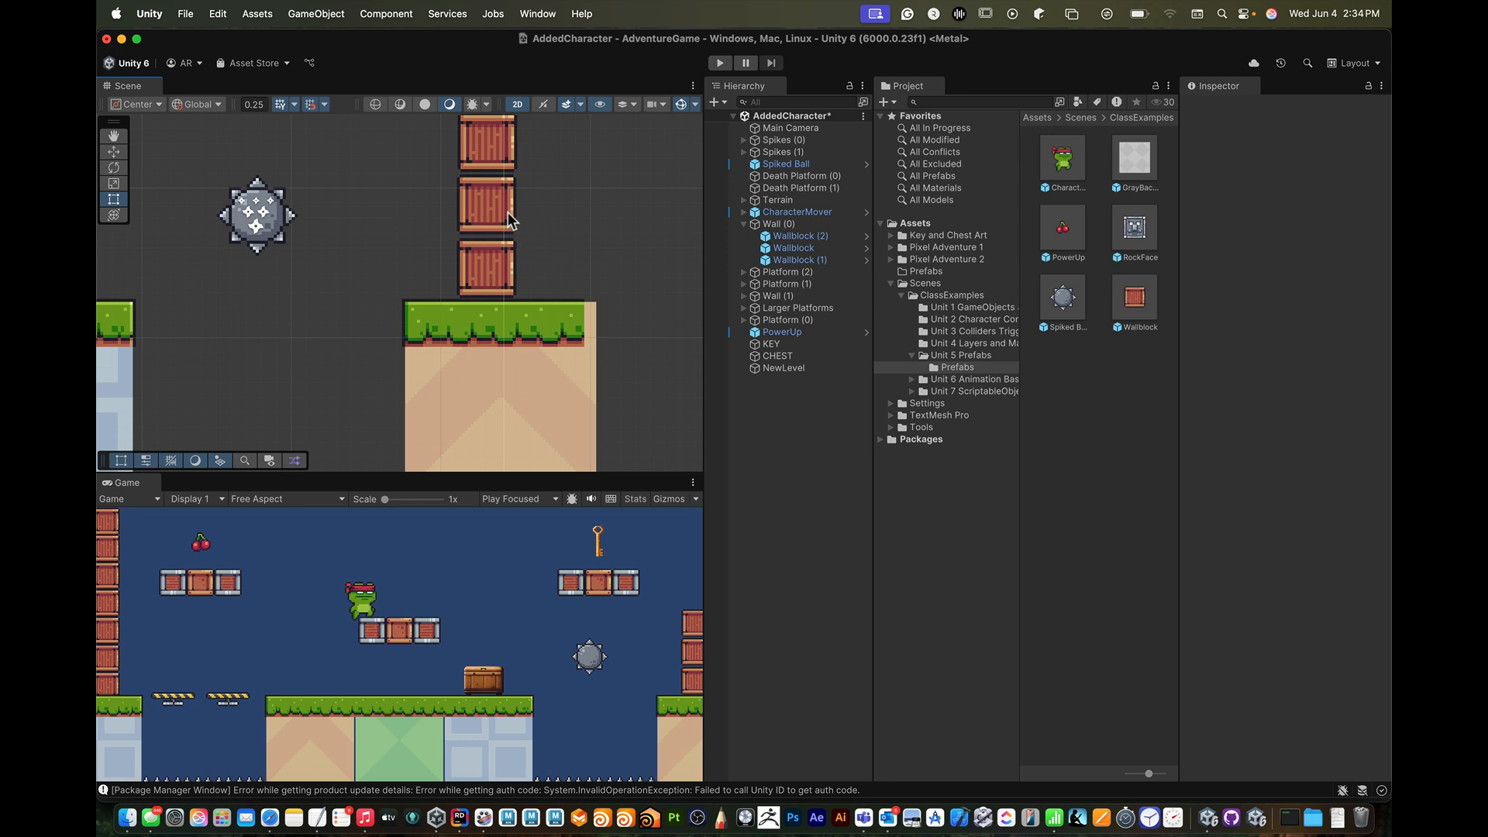
pyautogui.click(493, 269)
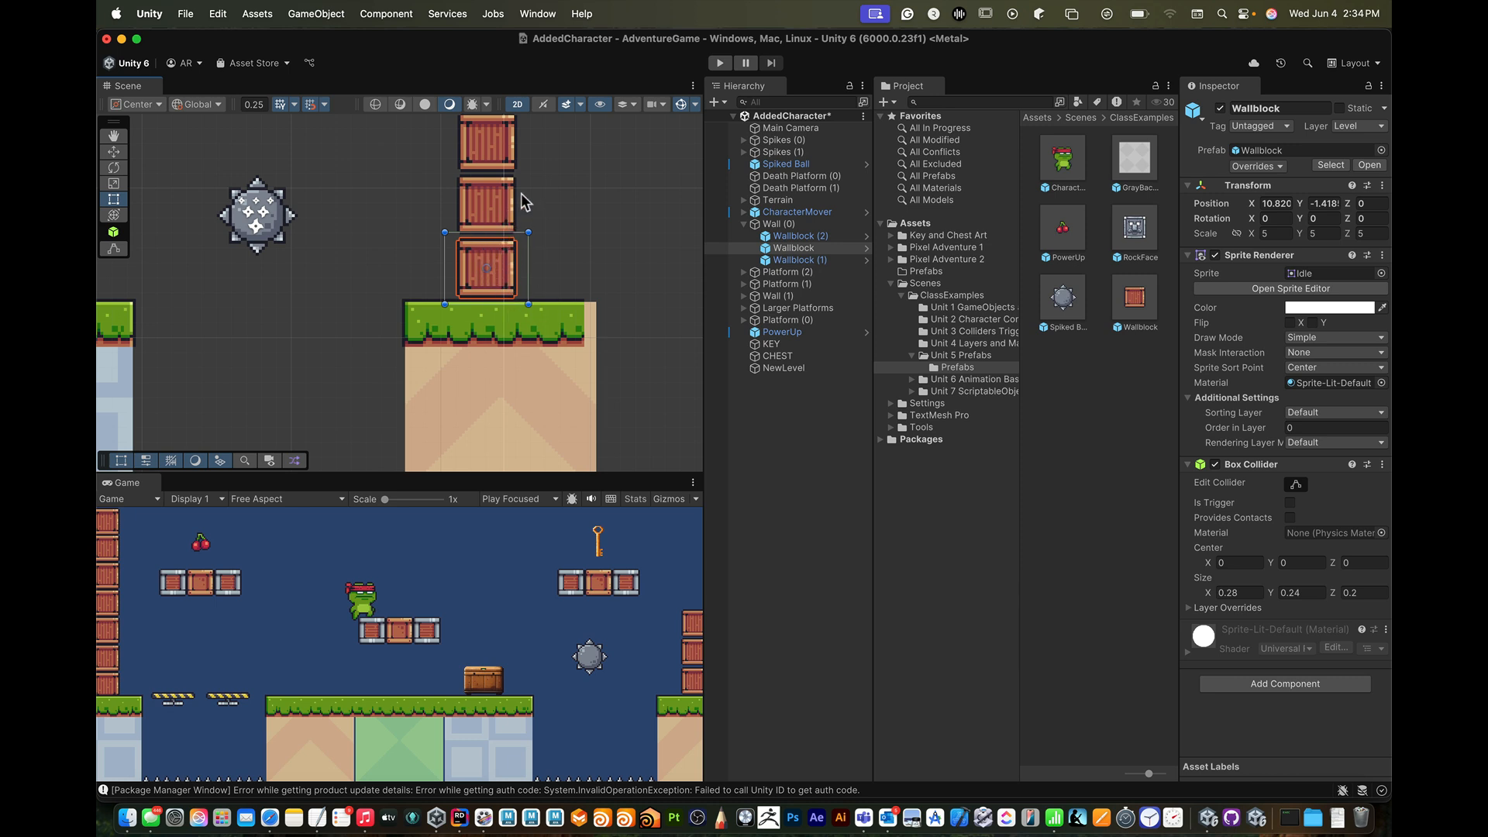
pyautogui.click(491, 197)
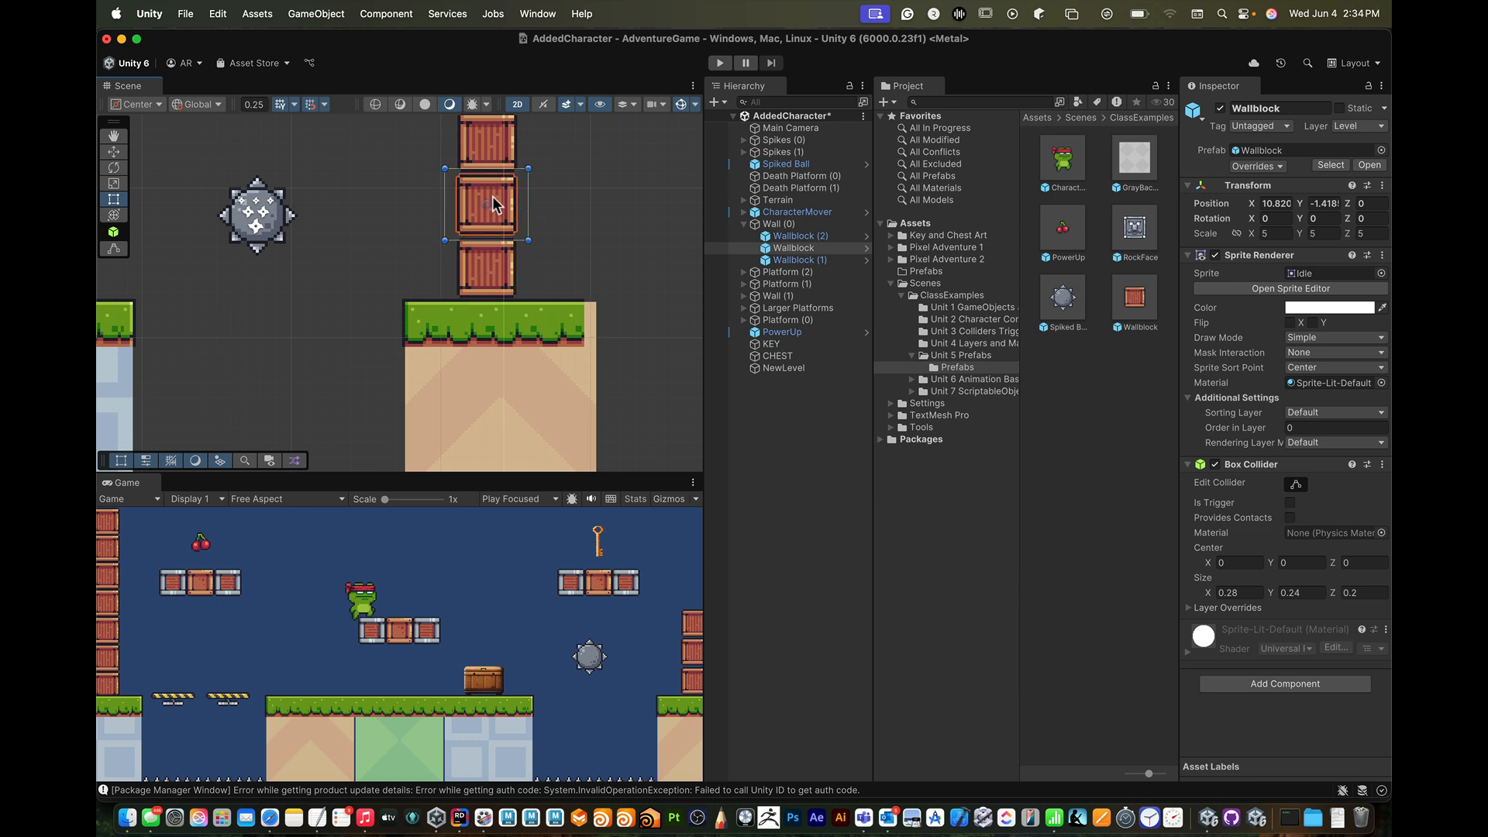
pyautogui.keyDown('shift'); pyautogui.click(487, 144); pyautogui.keyUp('shift')
pyautogui.keyDown('shift'); pyautogui.click(506, 278); pyautogui.keyUp('shift')
pyautogui.click(564, 271)
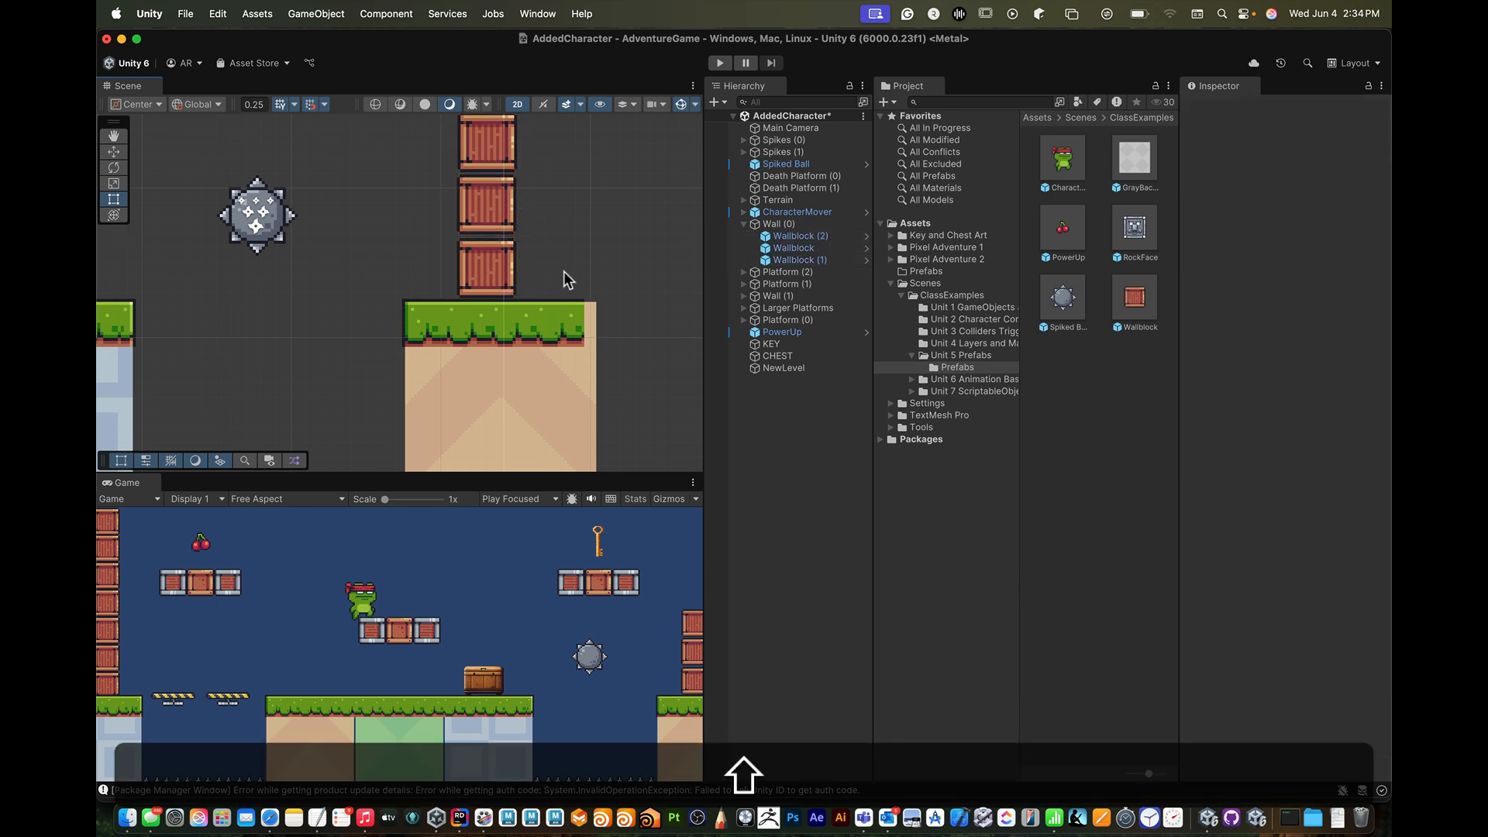
# - Set the bottom Wallblock's Box Collider size to 0.19 in X and 0.19 in Y
pyautogui.click(495, 281)
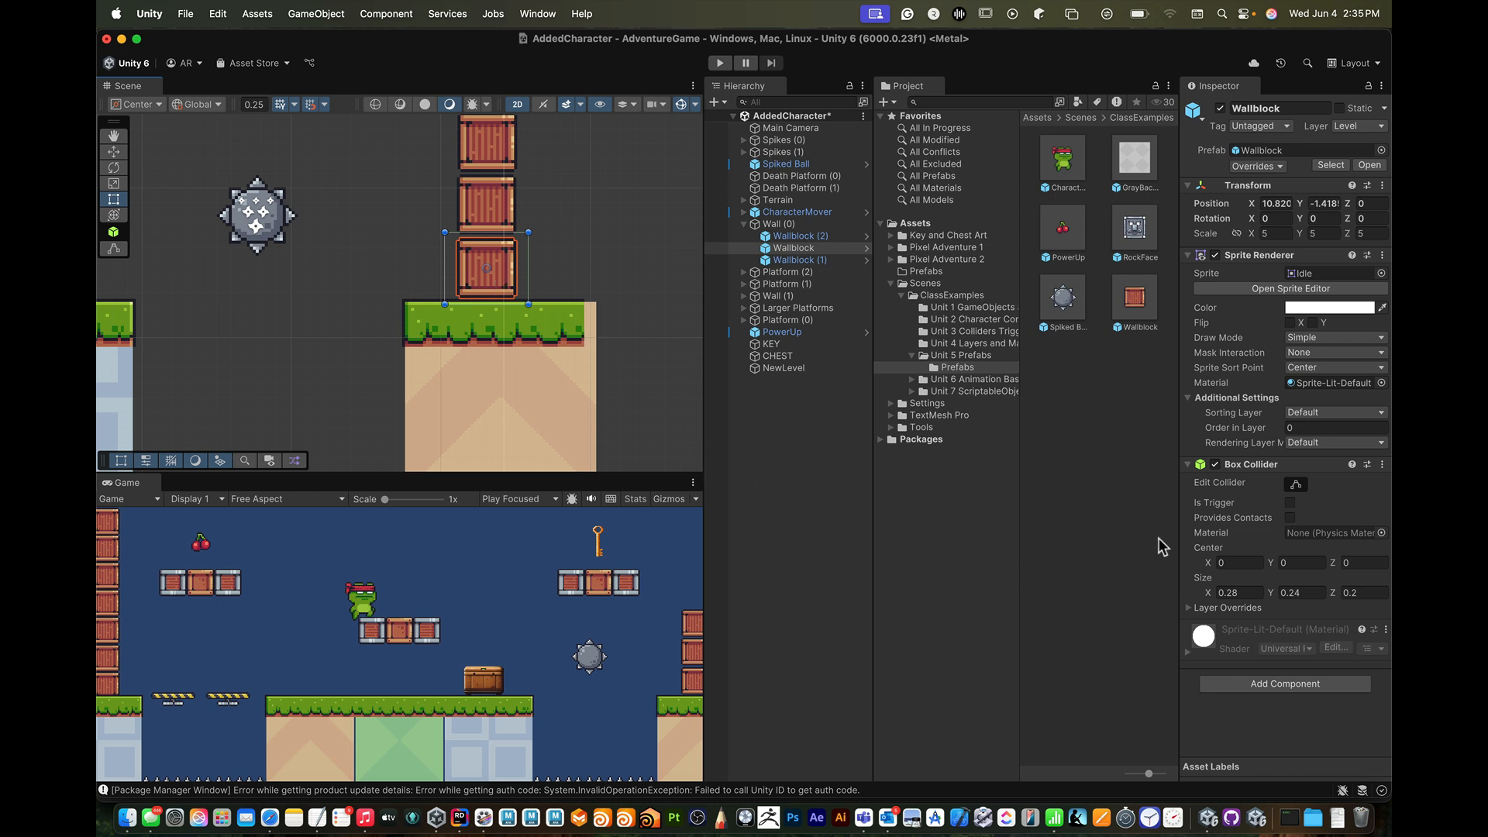
pyautogui.click(1238, 592)
pyautogui.moveTo(1238, 592); pyautogui.dragTo(1229, 592)
pyautogui.press('BackSpace')
pyautogui.press('BackSpace')
pyautogui.write('19')
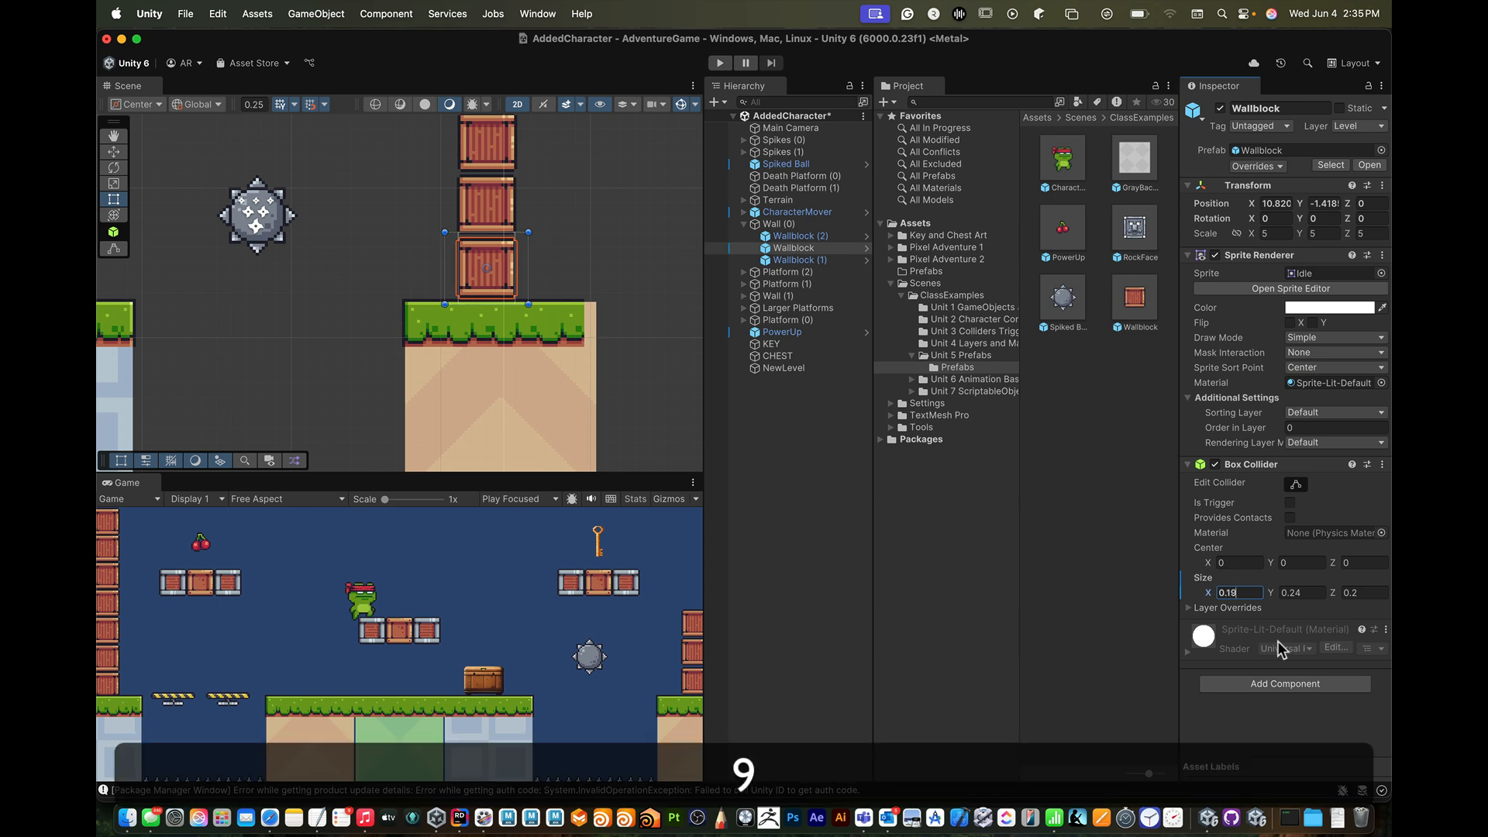
pyautogui.press('Tab')
pyautogui.write('0.19')
pyautogui.press('Return')
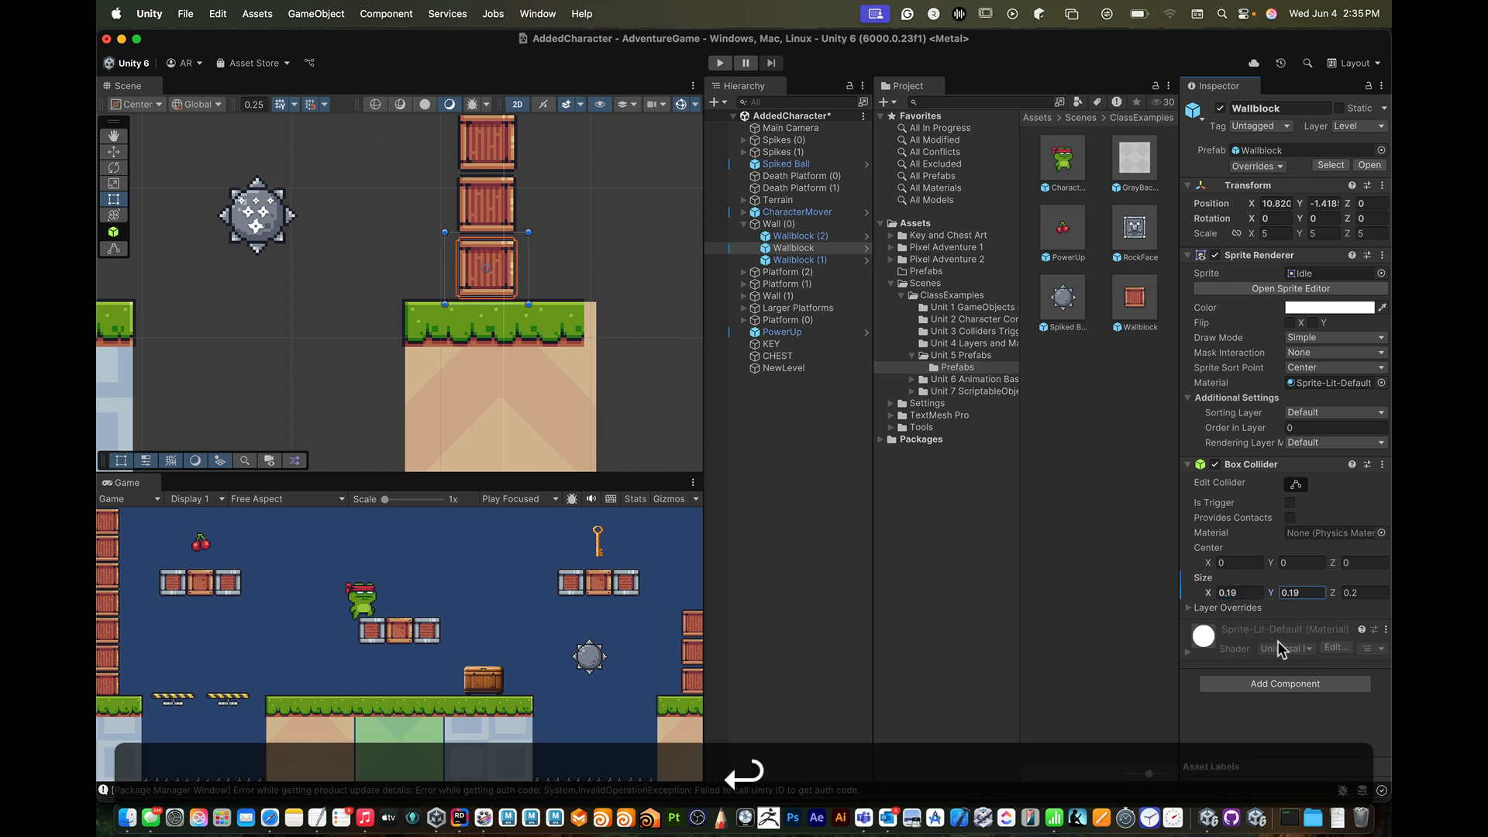
# - Set the bottom Wallblock's Box Collider size to 0.2 in X and 0.2 in Y
pyautogui.scroll(2, 481, 283)
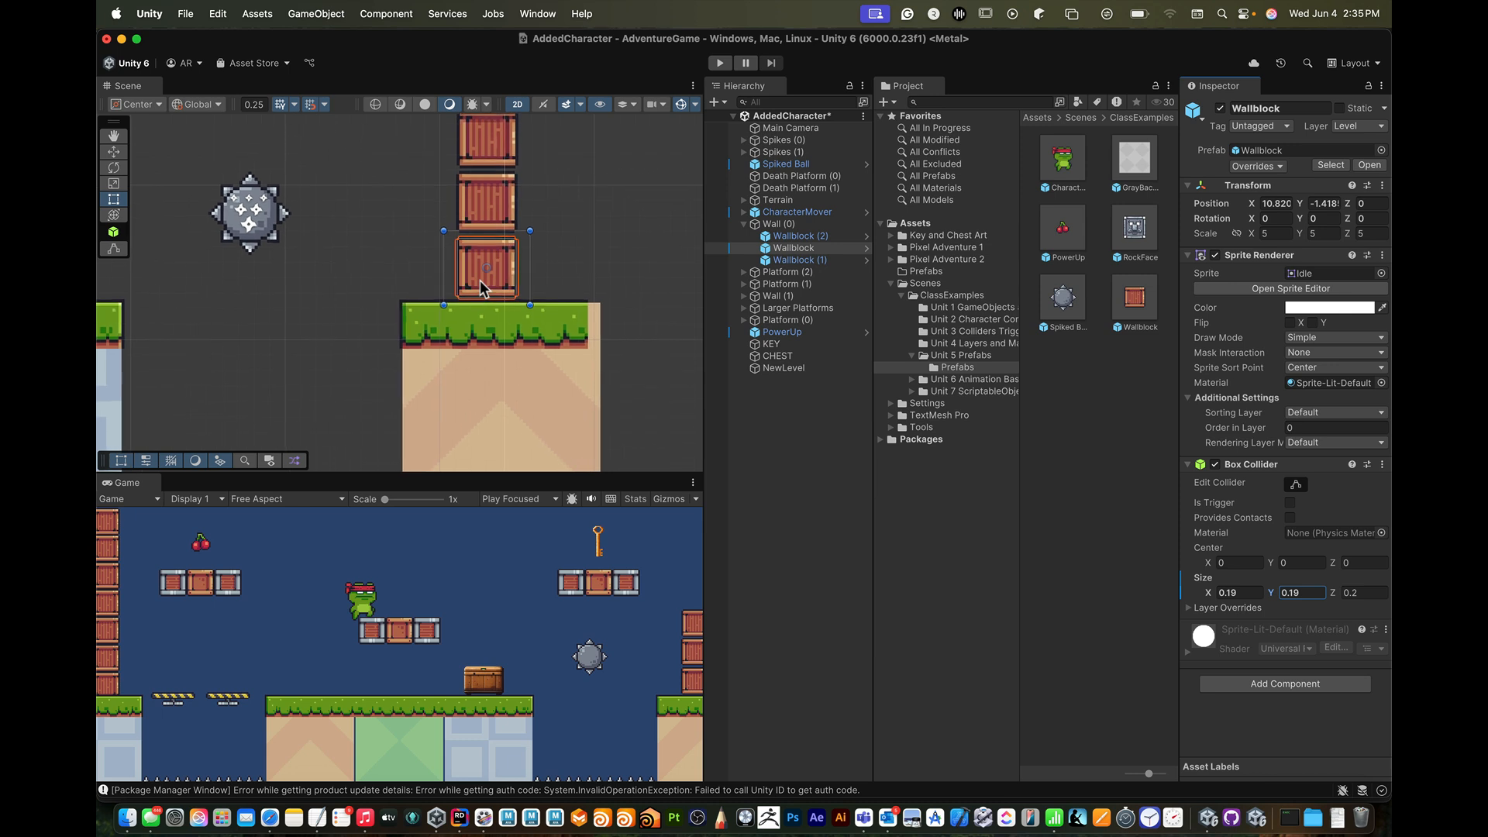
pyautogui.scroll(2, 480, 282)
pyautogui.scroll(1, 480, 281)
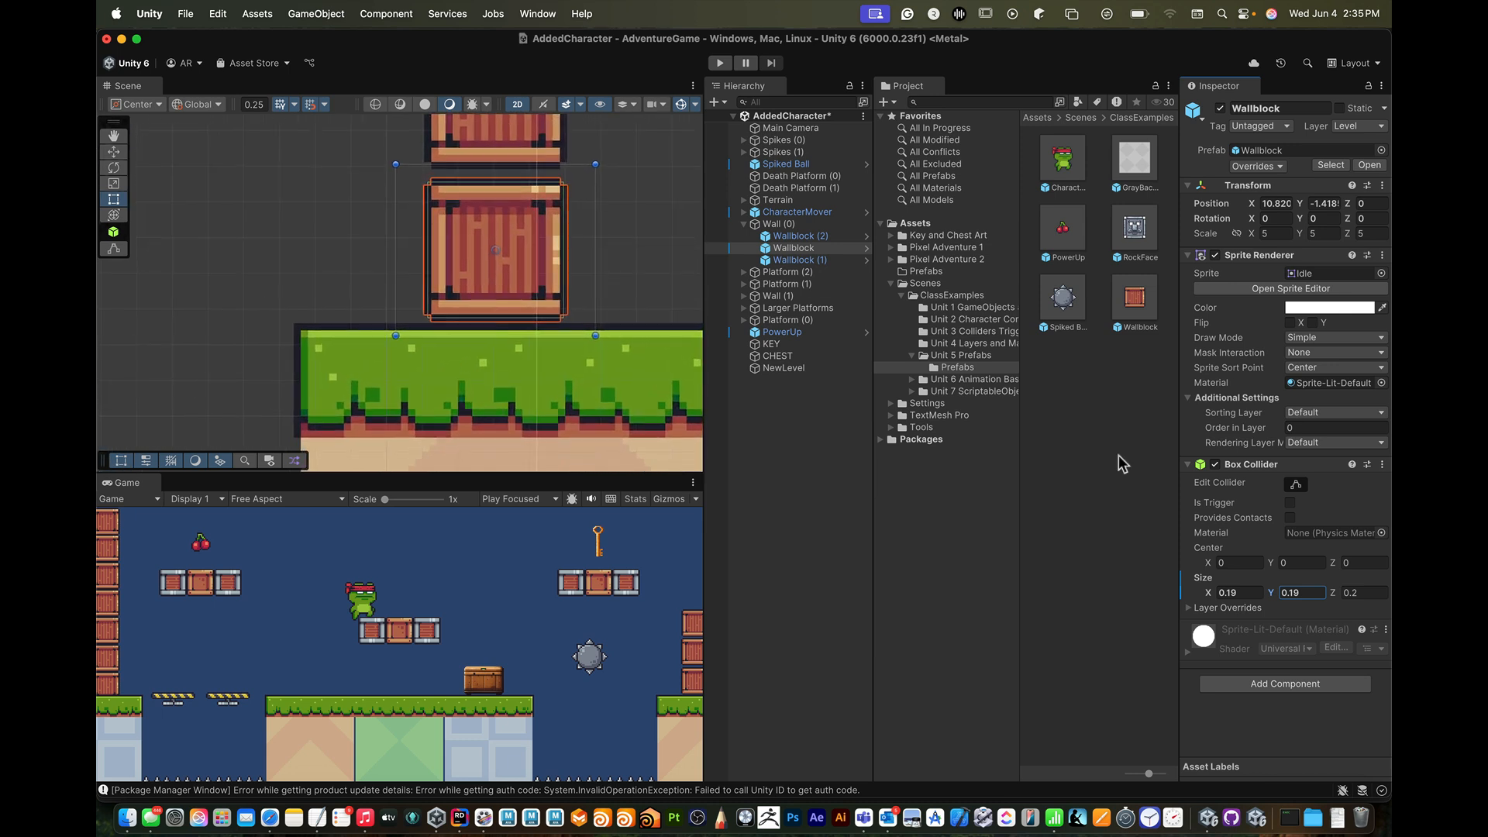
pyautogui.click(1231, 592)
pyautogui.press('BackSpace')
pyautogui.write('2')
pyautogui.press('Tab')
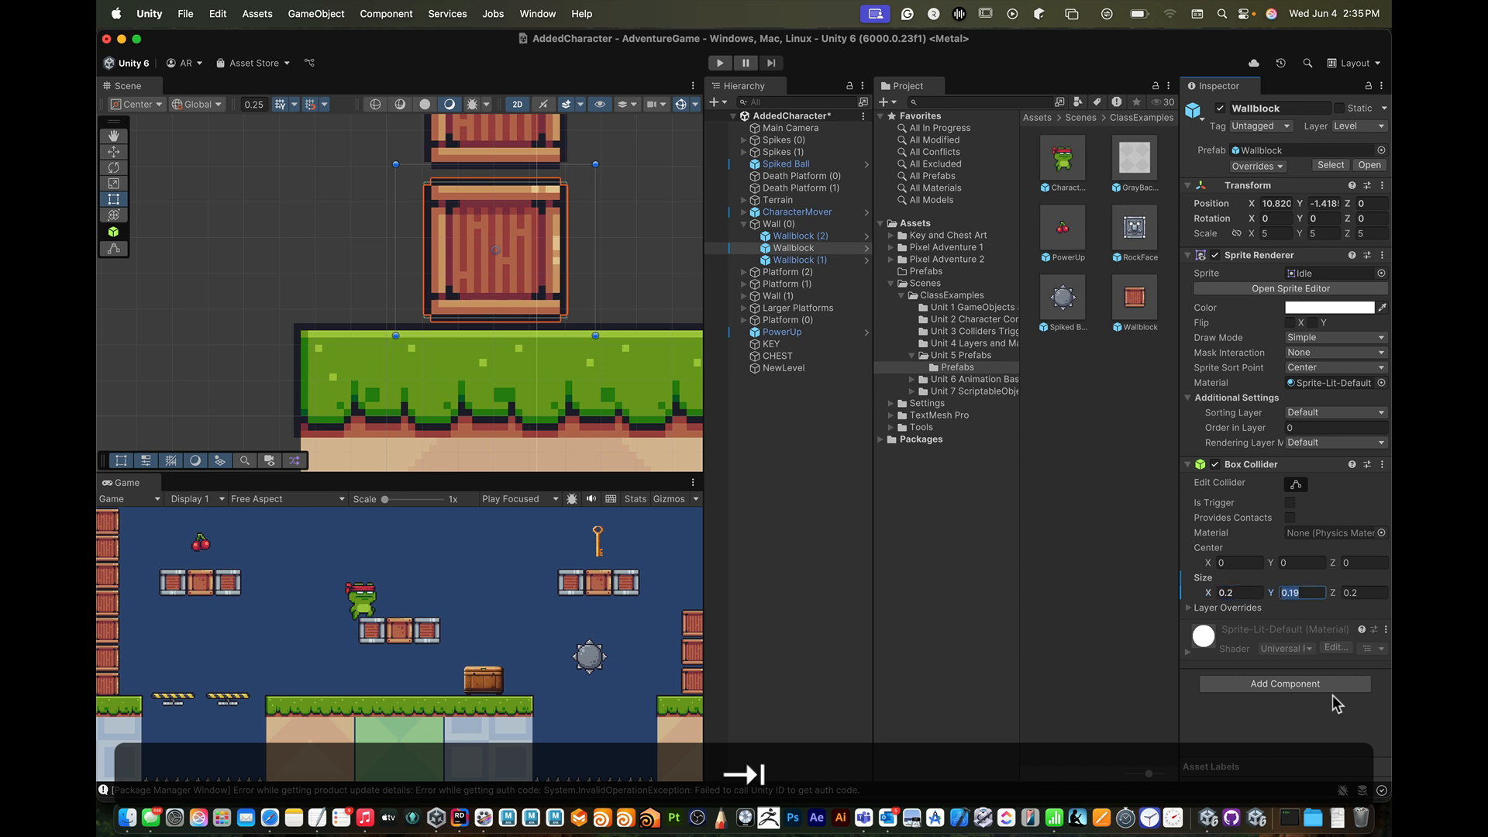
pyautogui.write('0.2')
pyautogui.press('Return')
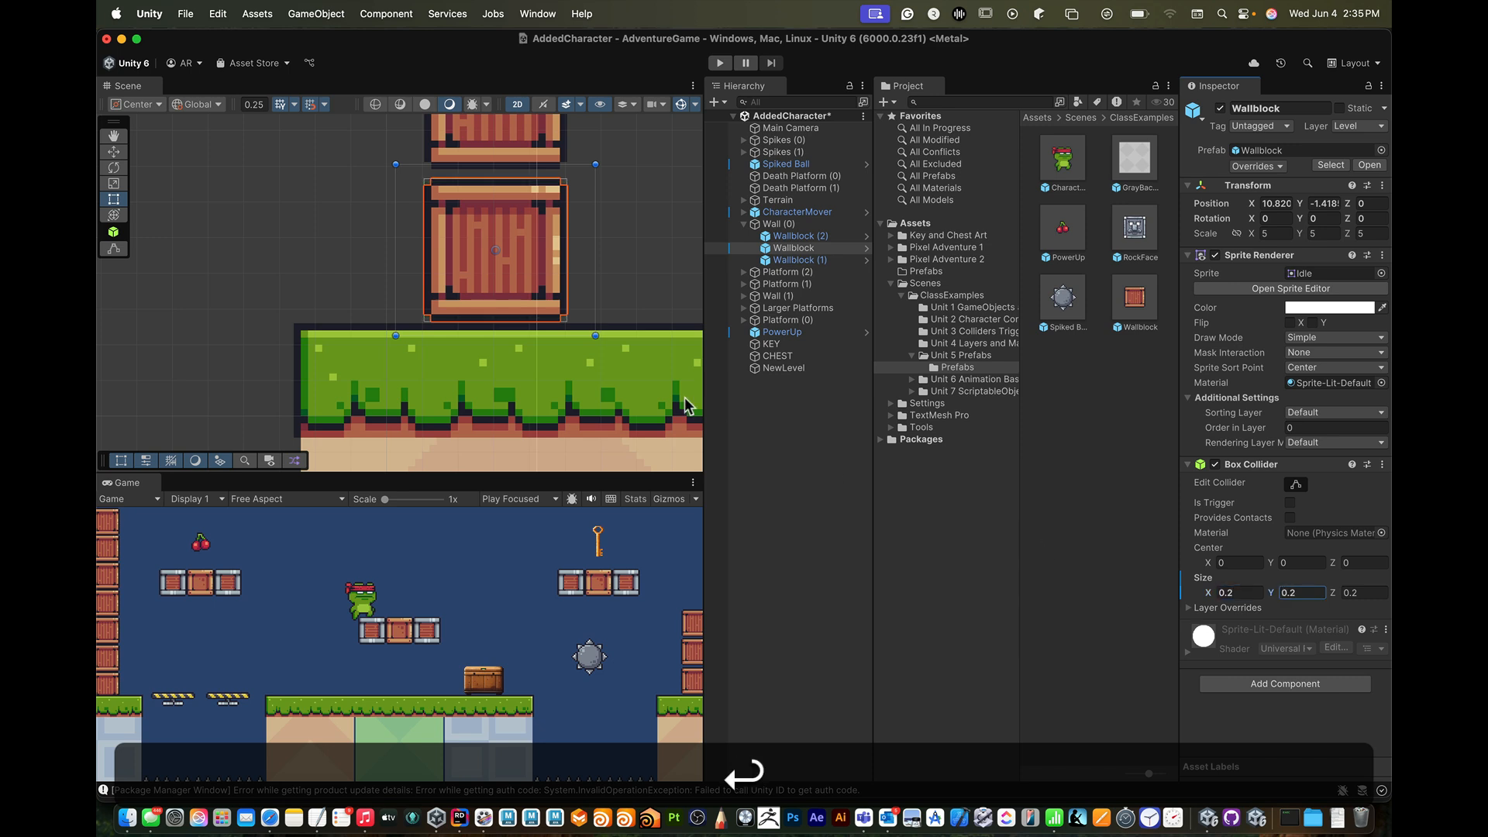
# - Apply all of the bottom Wallblock's overrides to the Wallblock prefab
pyautogui.scroll(-5, 560, 295)
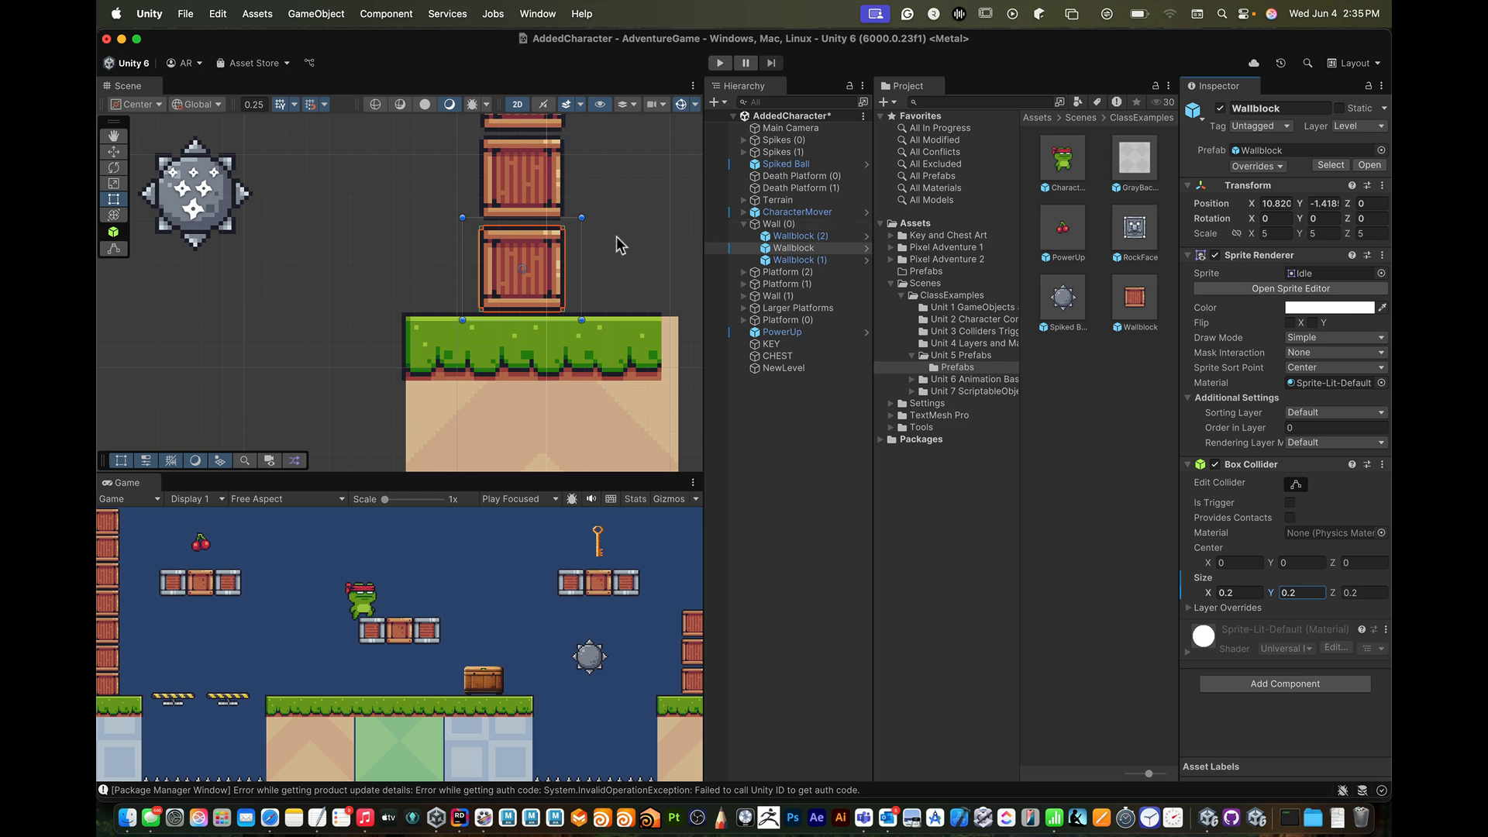
pyautogui.scroll(-1, 592, 244)
pyautogui.scroll(-1, 592, 244)
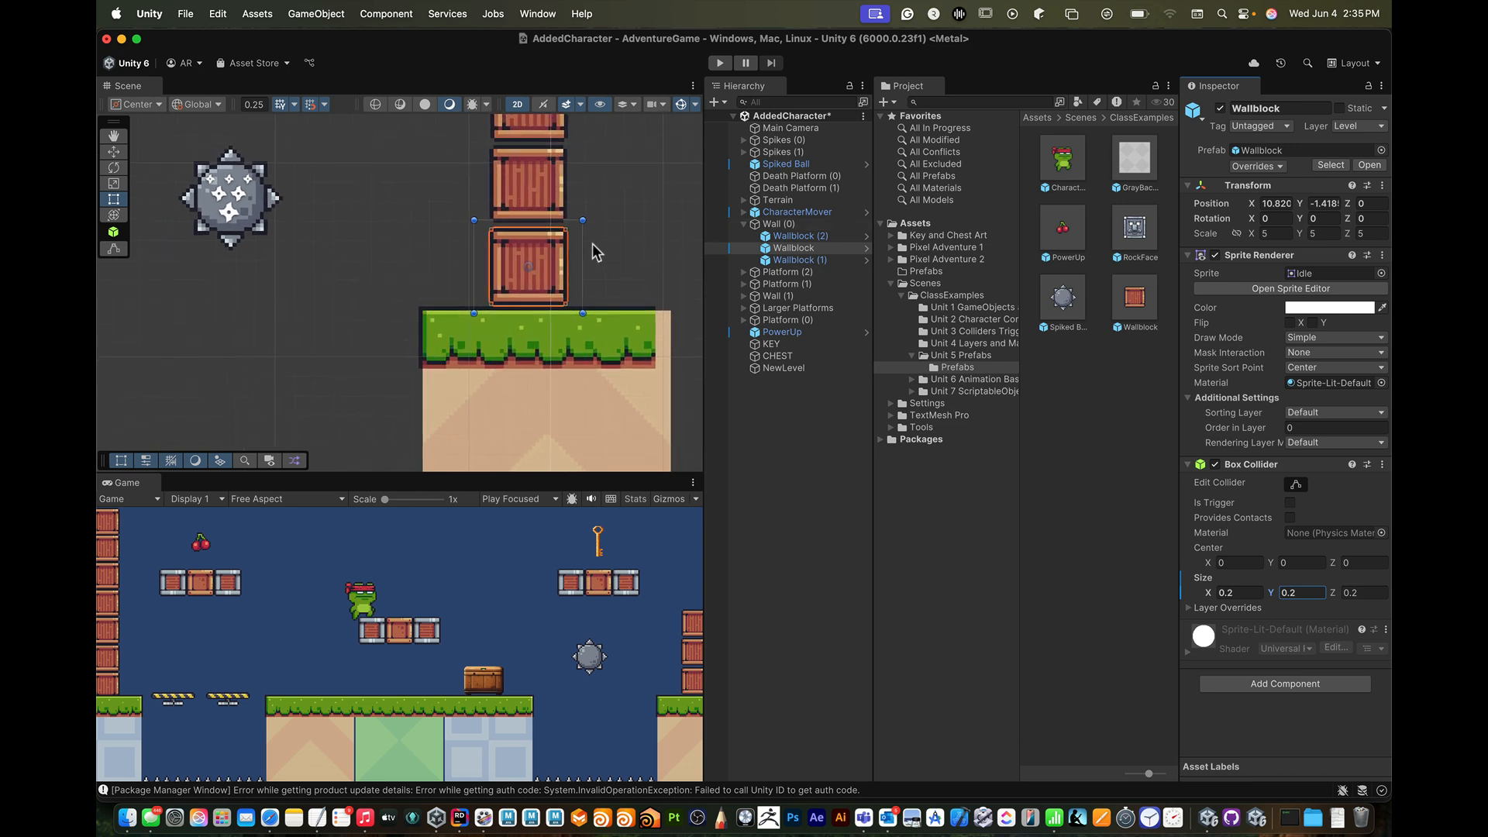
pyautogui.click(555, 189)
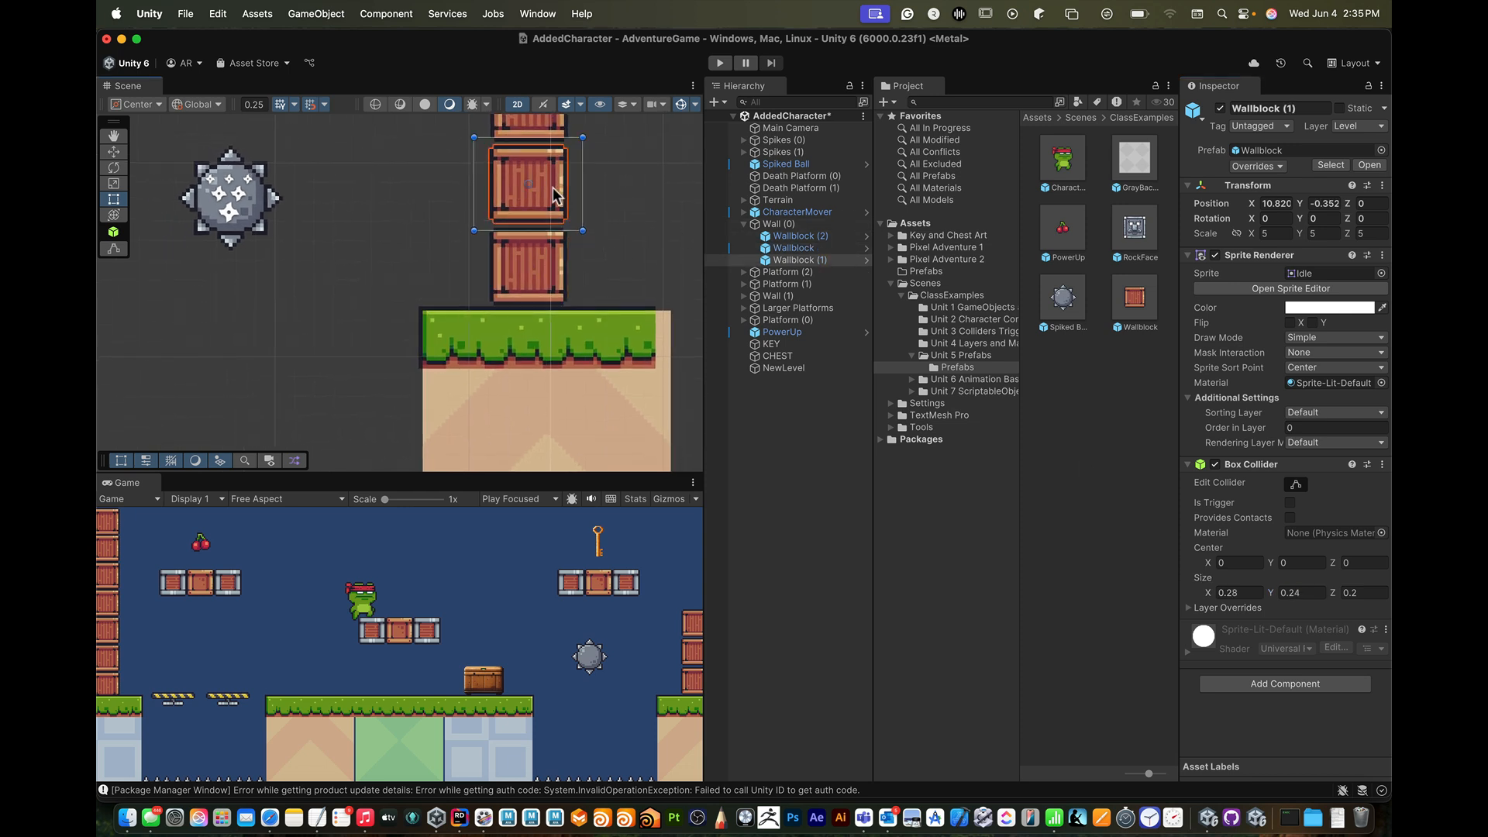
pyautogui.scroll(-3, 561, 269)
pyautogui.click(559, 268)
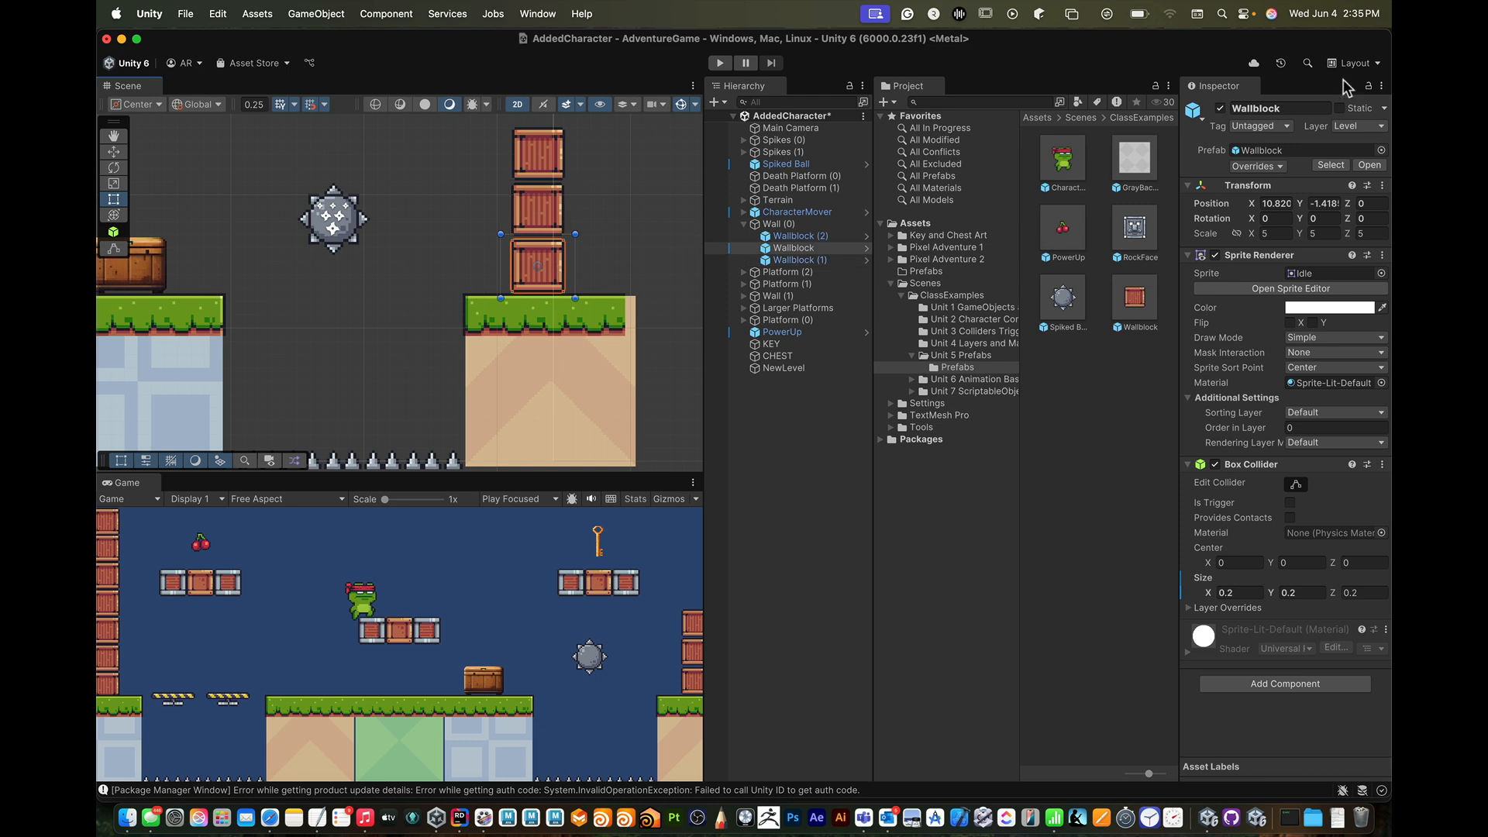
pyautogui.click(1279, 166)
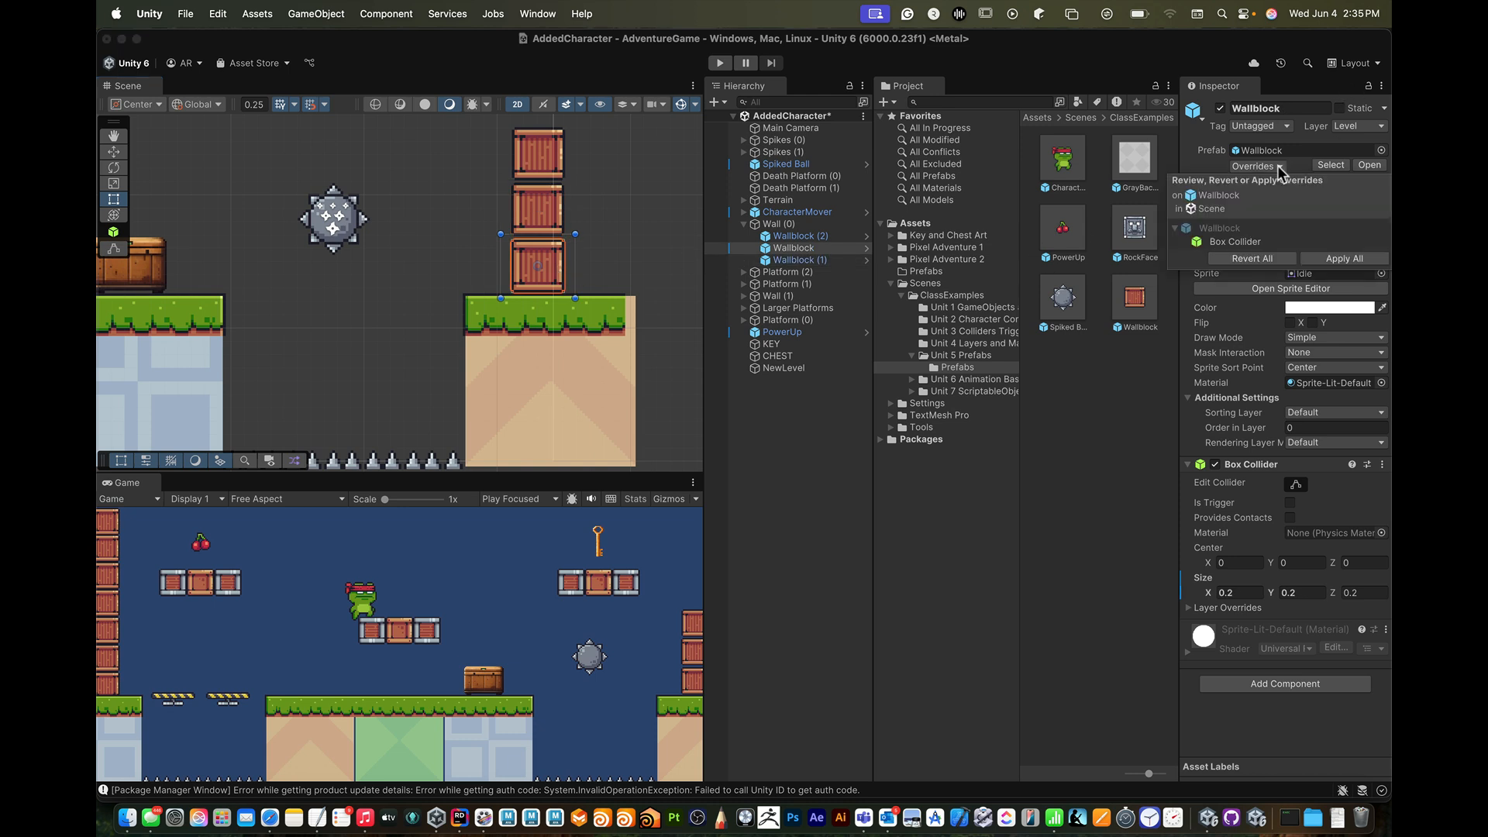
pyautogui.click(1343, 259)
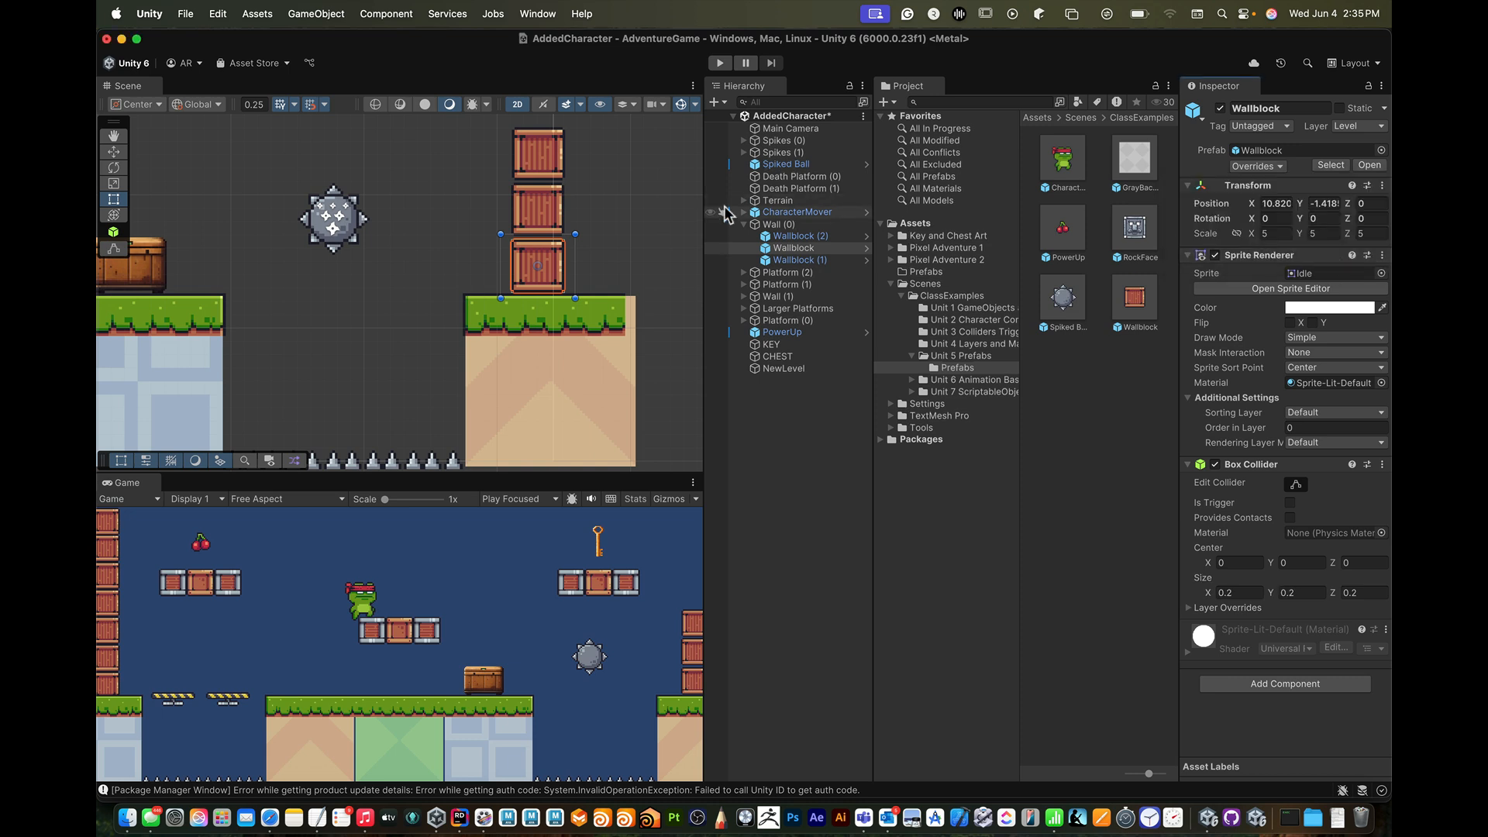
# - Check the Box Collider size on the upper two Wallblocks and nudge the middle block slightly down
pyautogui.click(548, 211)
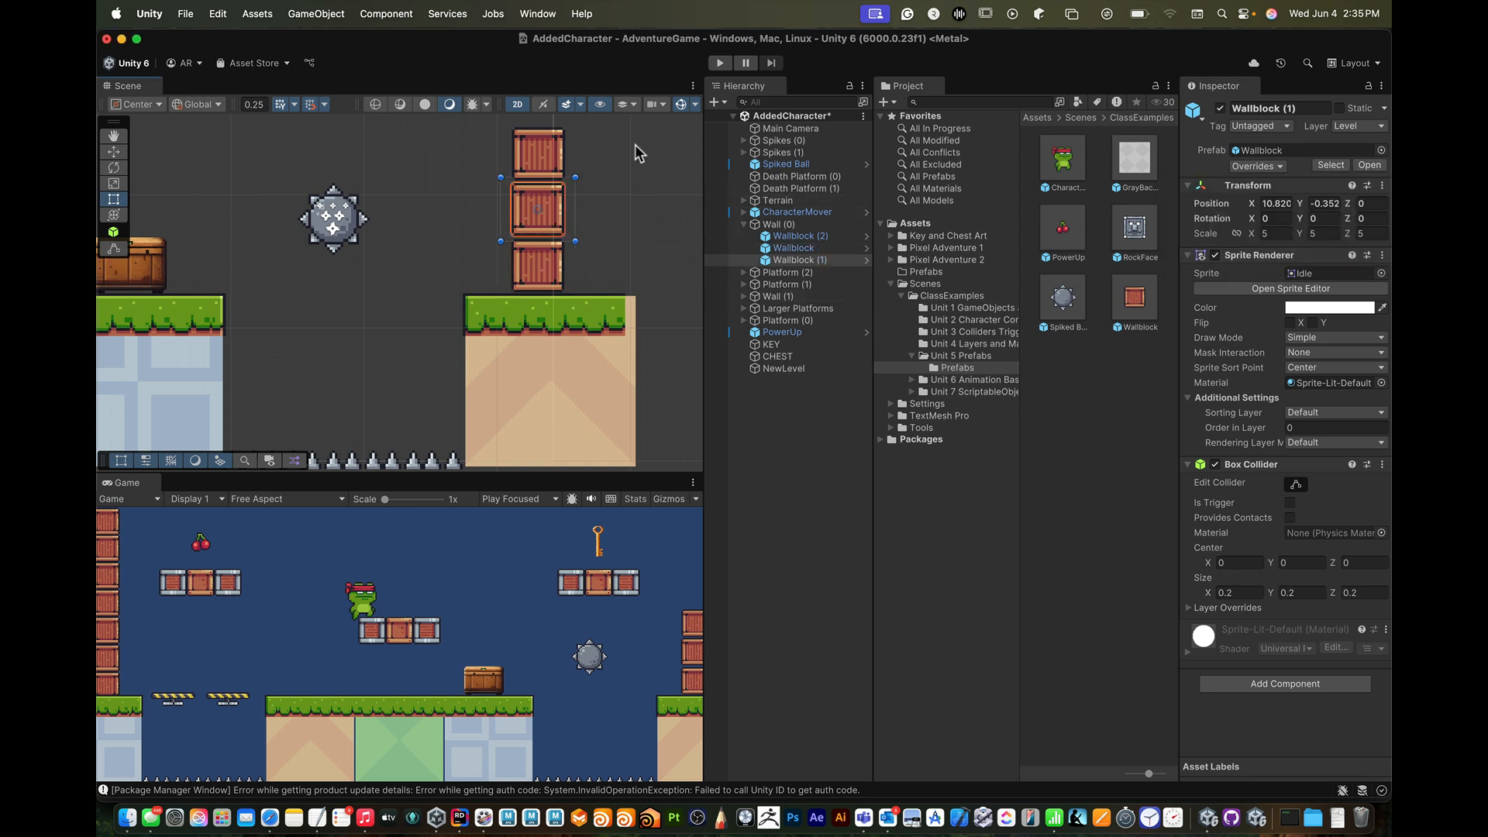
pyautogui.scroll(2, 553, 216)
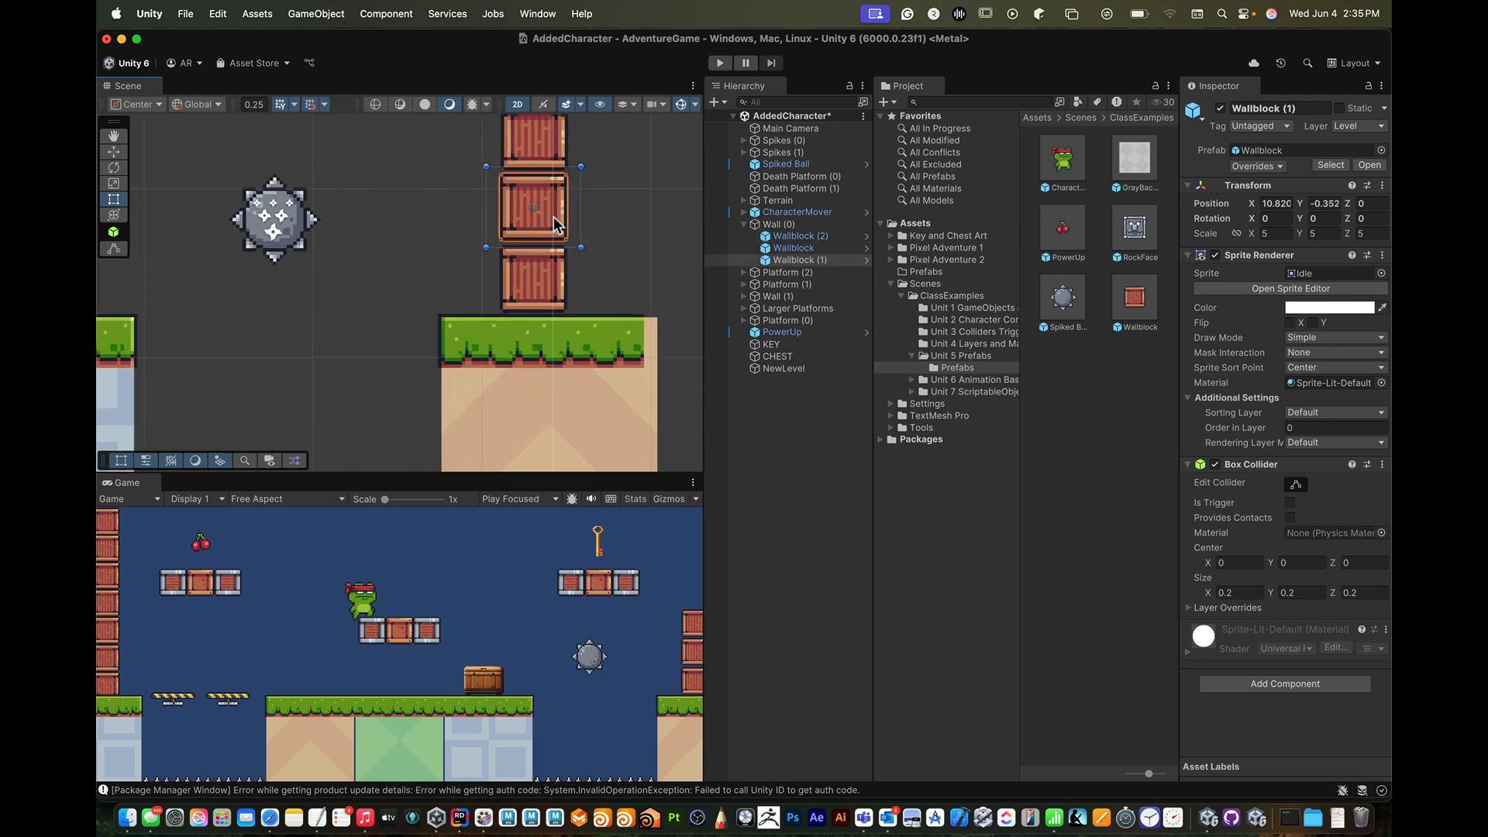
pyautogui.scroll(2, 553, 217)
pyautogui.moveTo(553, 217); pyautogui.dragTo(553, 221)
pyautogui.click(634, 211)
pyautogui.scroll(-1, 634, 211)
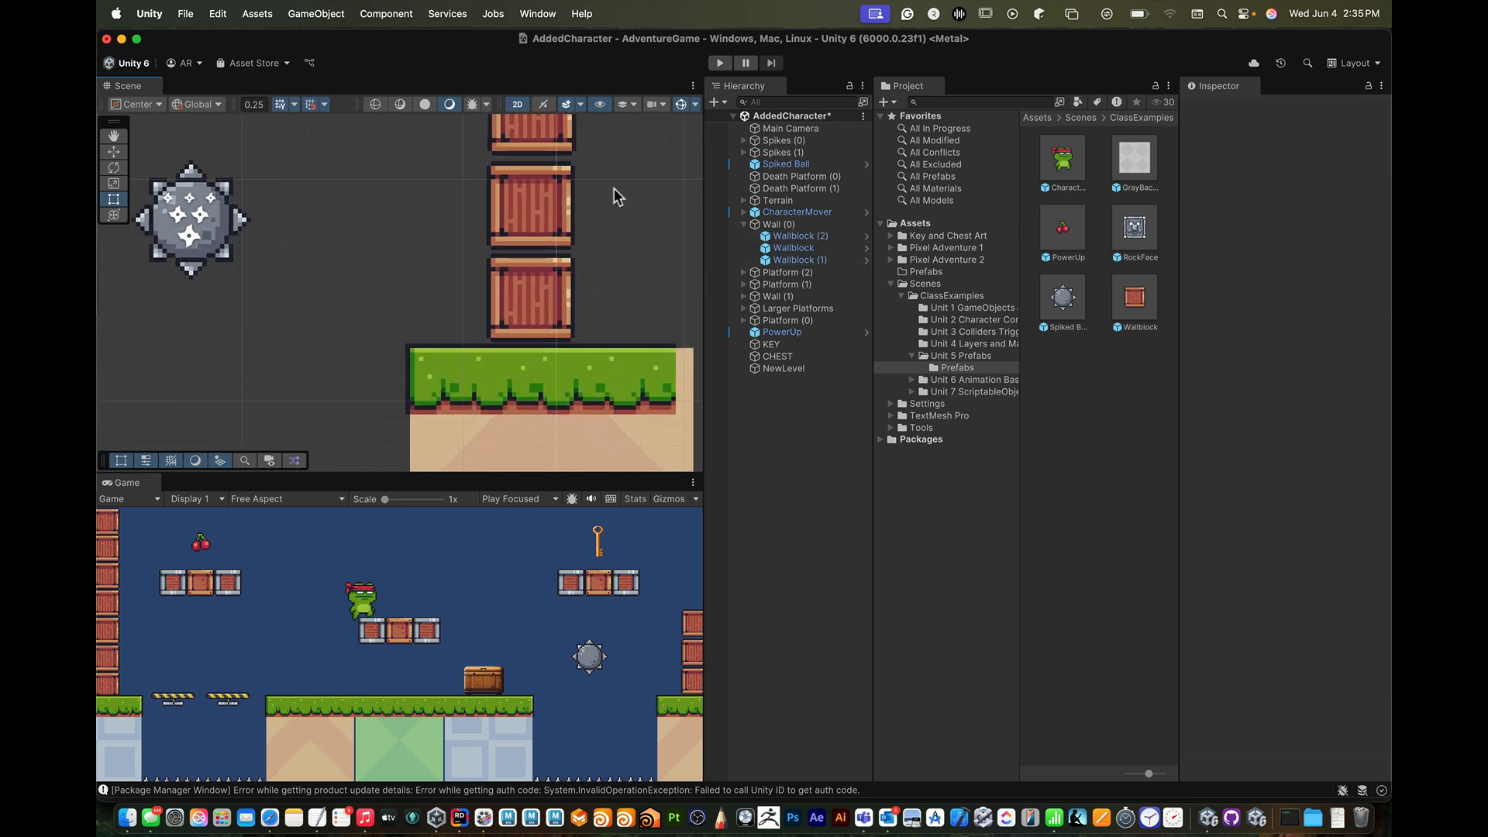
pyautogui.click(536, 132)
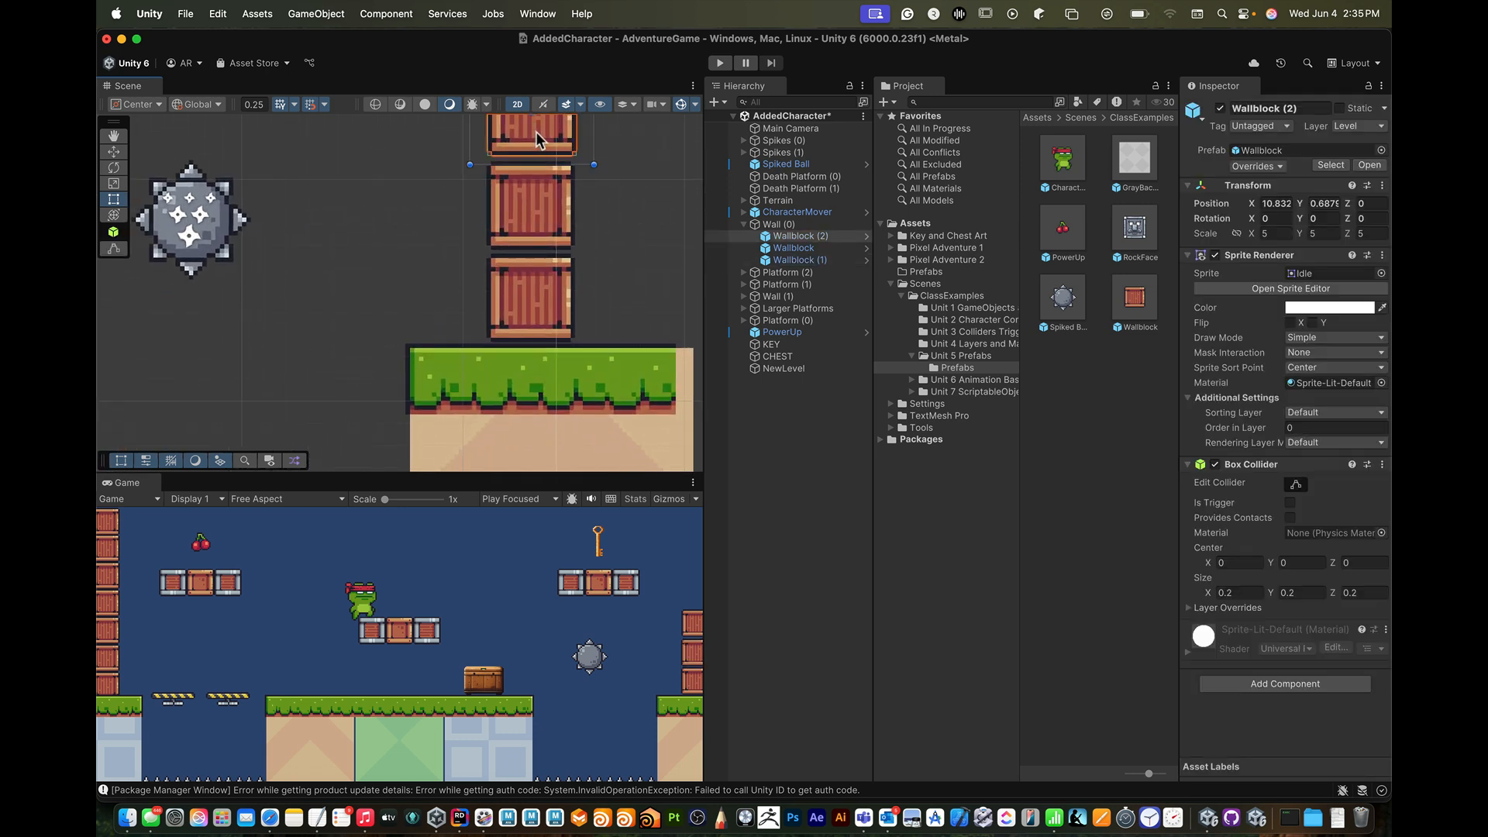
pyautogui.click(649, 253)
# - Stack a duplicate of the top Wallblock above it, and place a fifth block from the Wallblock prefab on top
pyautogui.scroll(-5, 617, 219)
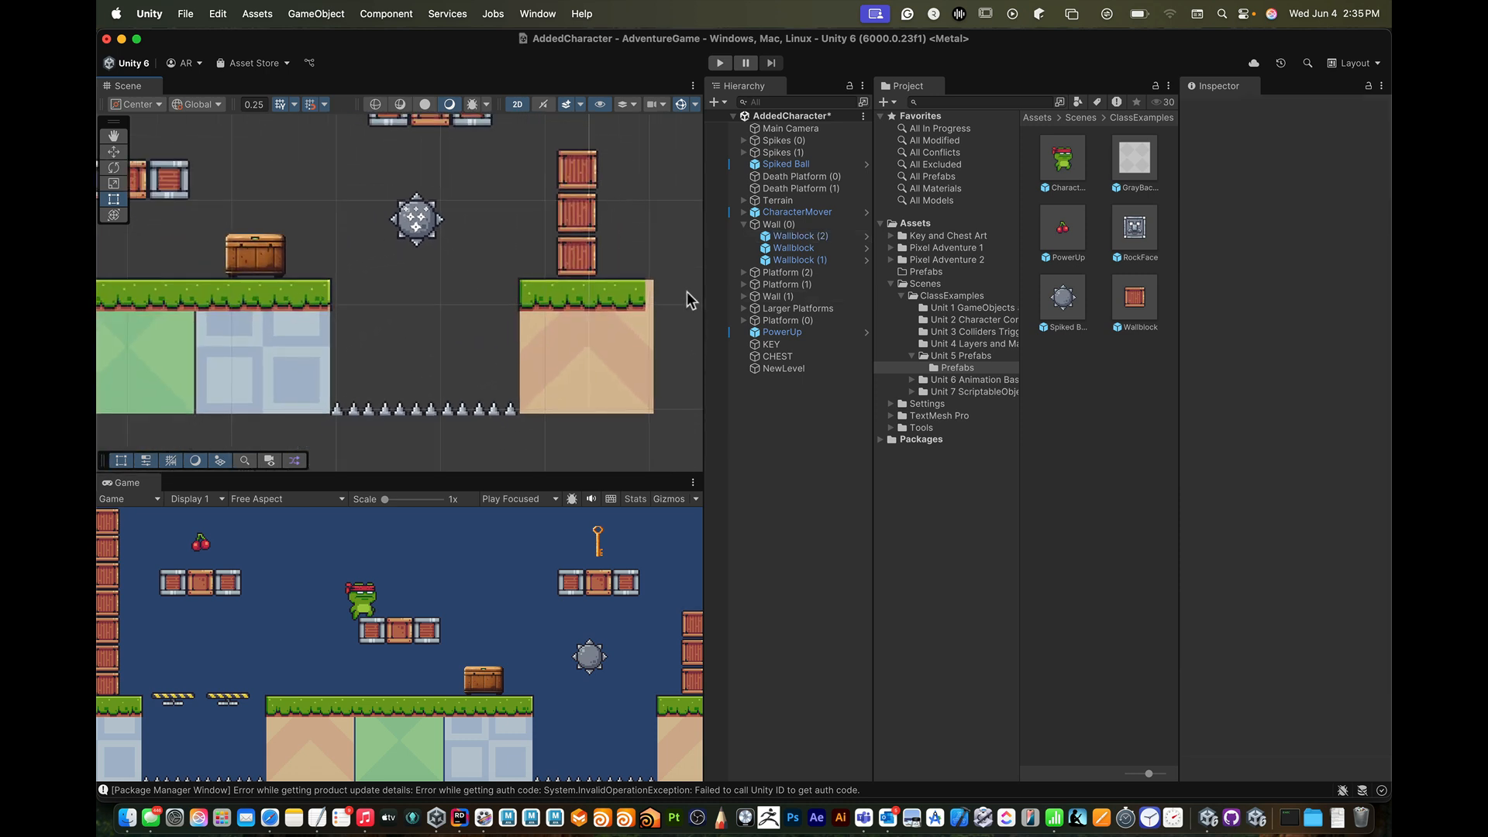
pyautogui.scroll(-4, 617, 228)
pyautogui.scroll(-1, 617, 228)
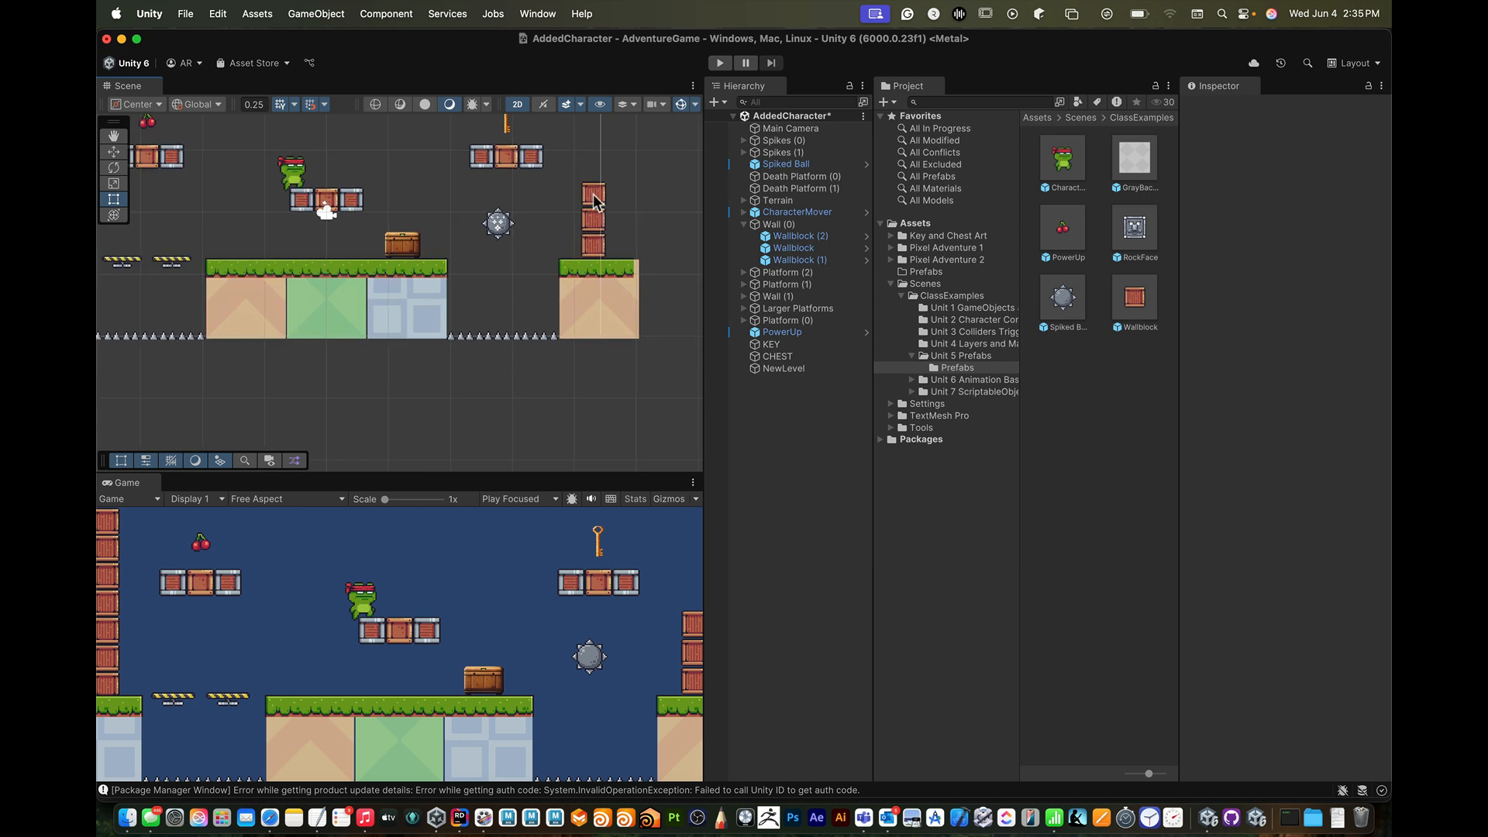
pyautogui.click(593, 193)
pyautogui.press('super+d')
pyautogui.moveTo(593, 193); pyautogui.dragTo(592, 164)
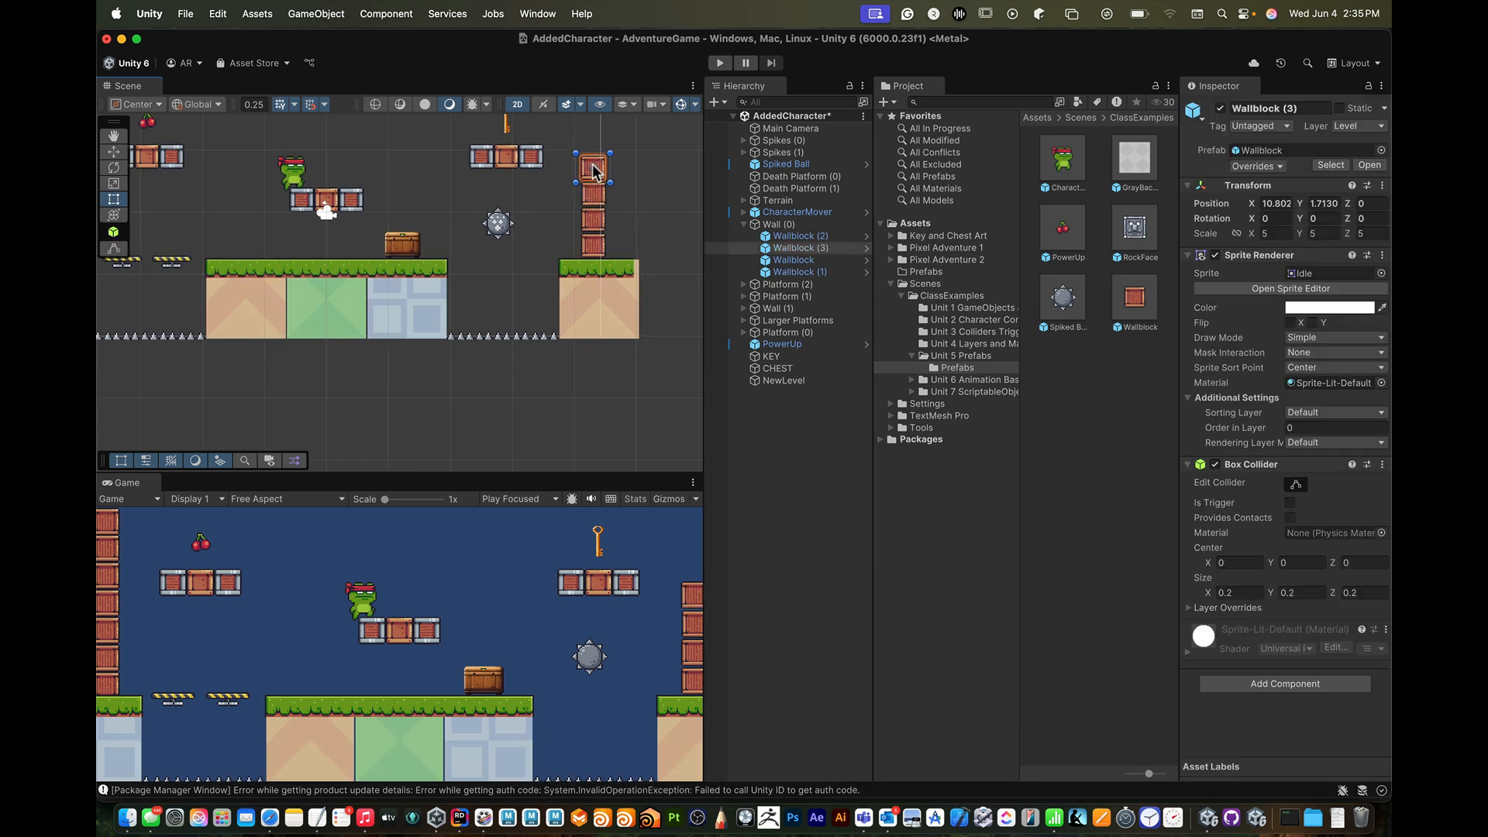
pyautogui.moveTo(1134, 298); pyautogui.dragTo(593, 145)
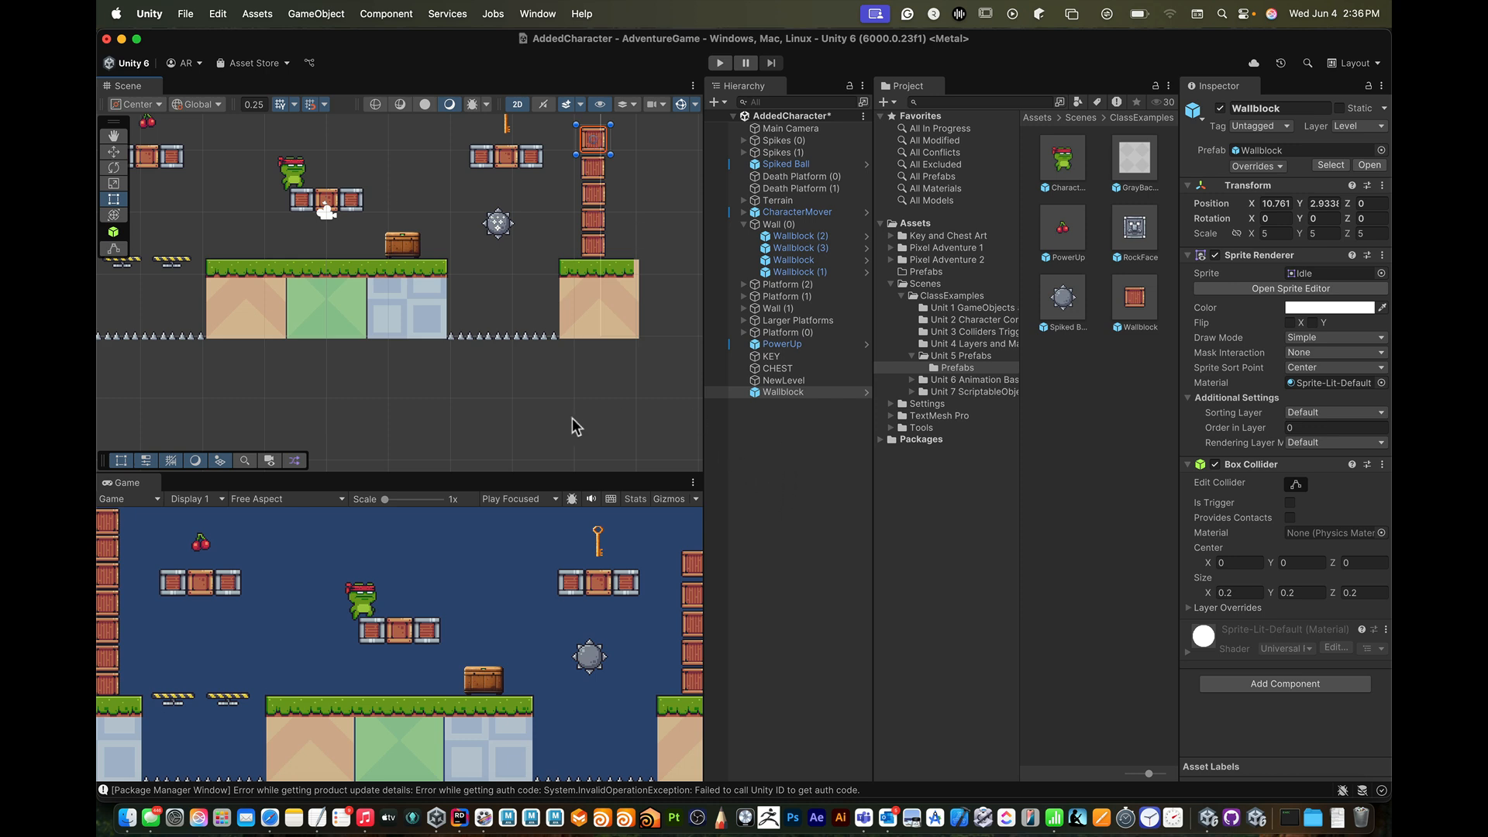
pyautogui.click(506, 355)
pyautogui.scroll(5, 462, 366)
pyautogui.scroll(2, 462, 370)
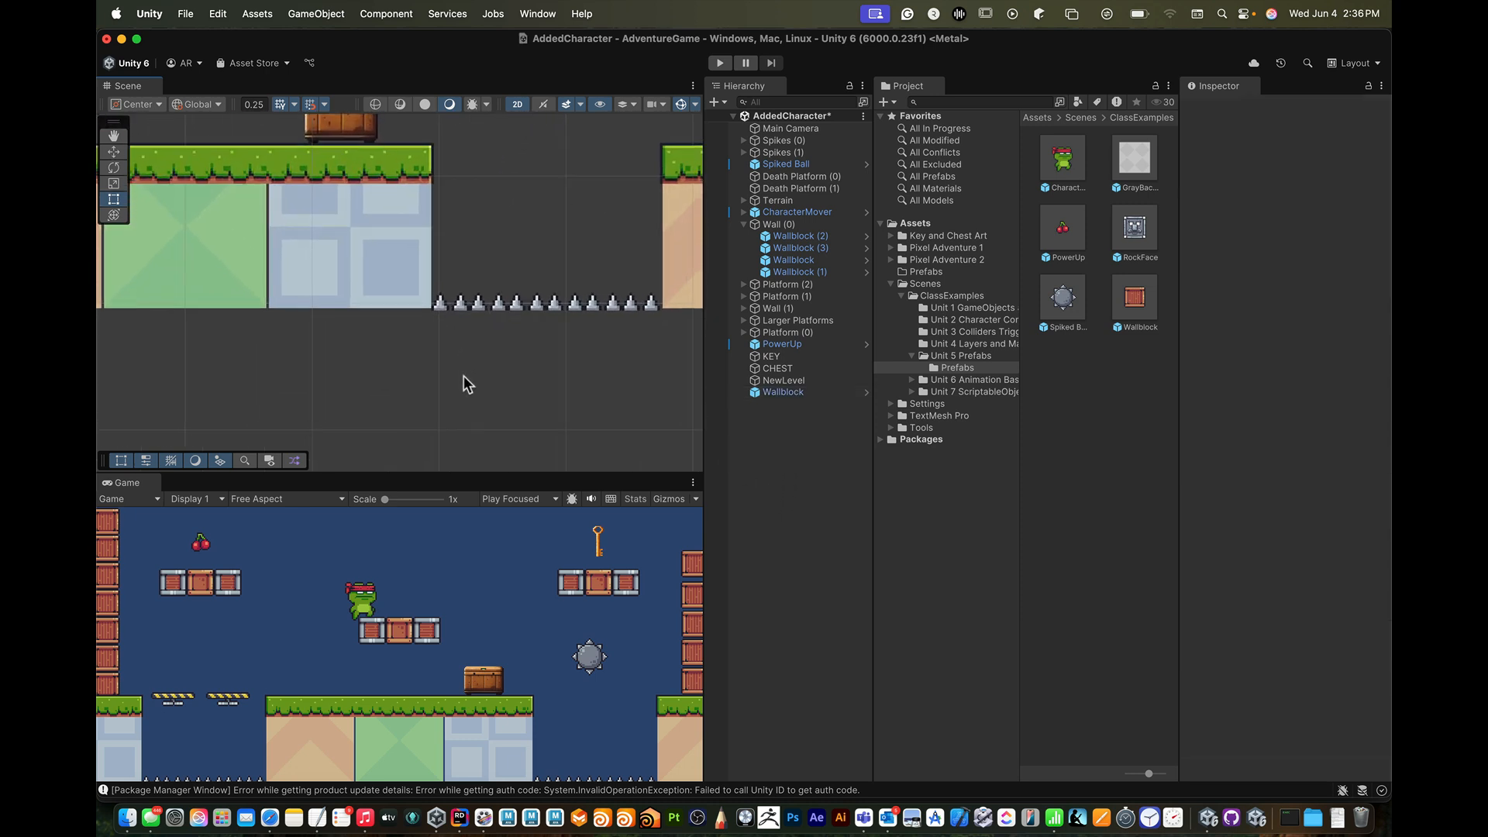
# - Delete the Spike (1) through Spike (5) objects from the Spikes (0) group, keeping only Spike (0)
pyautogui.click(439, 300)
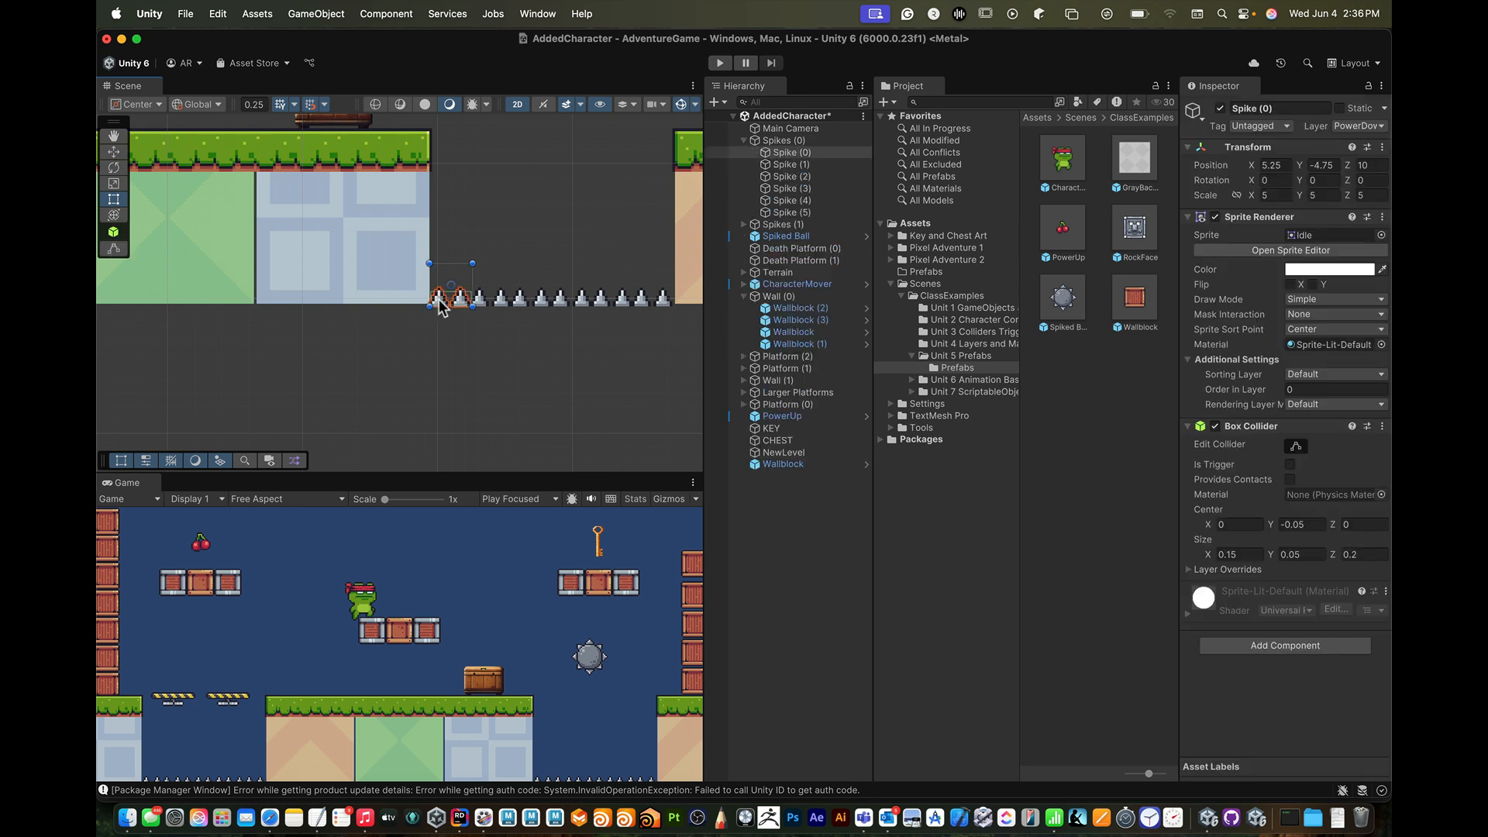
pyautogui.scroll(2, 439, 299)
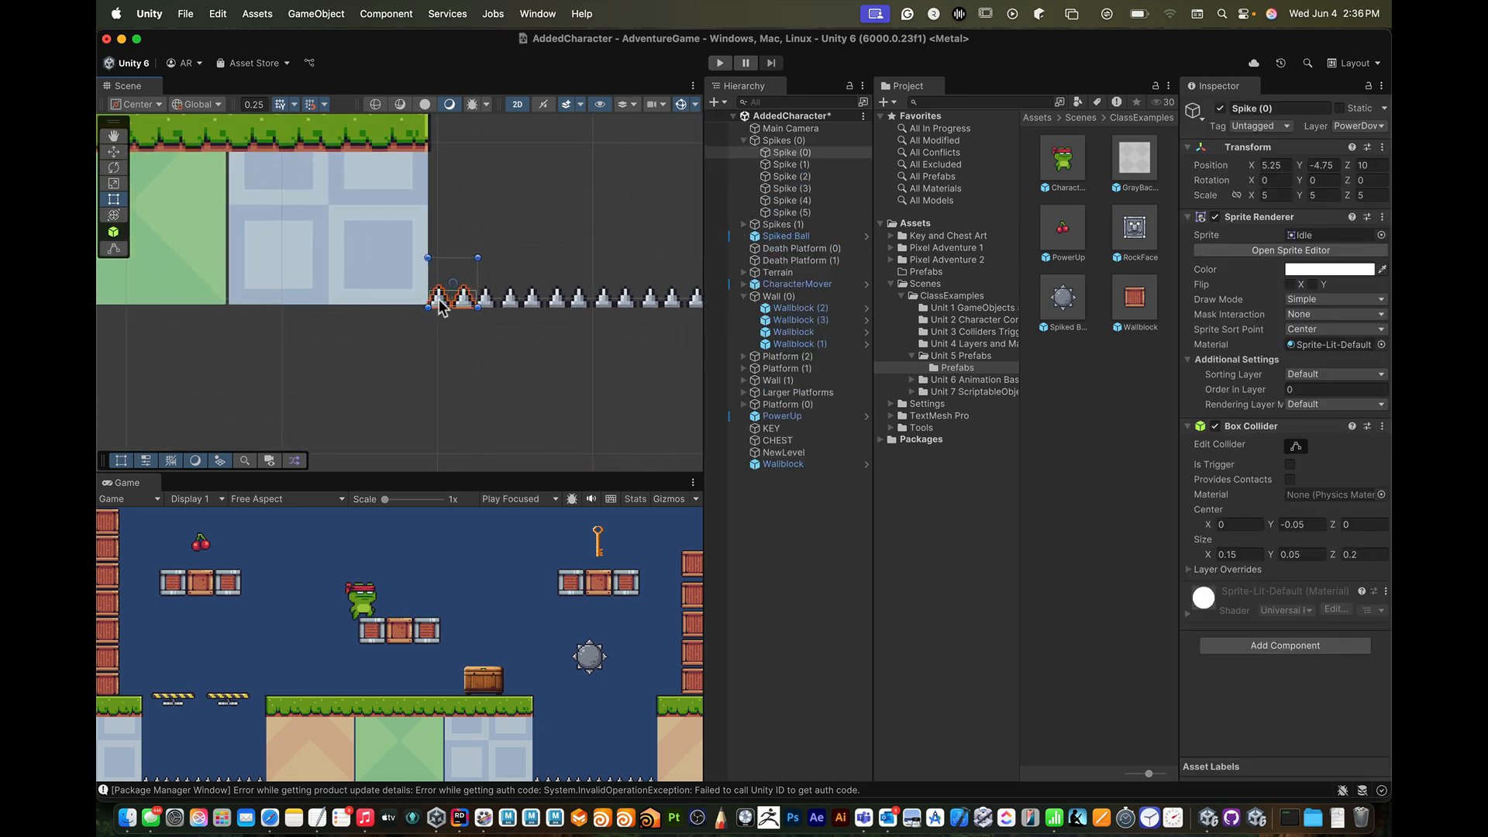
pyautogui.scroll(3, 439, 299)
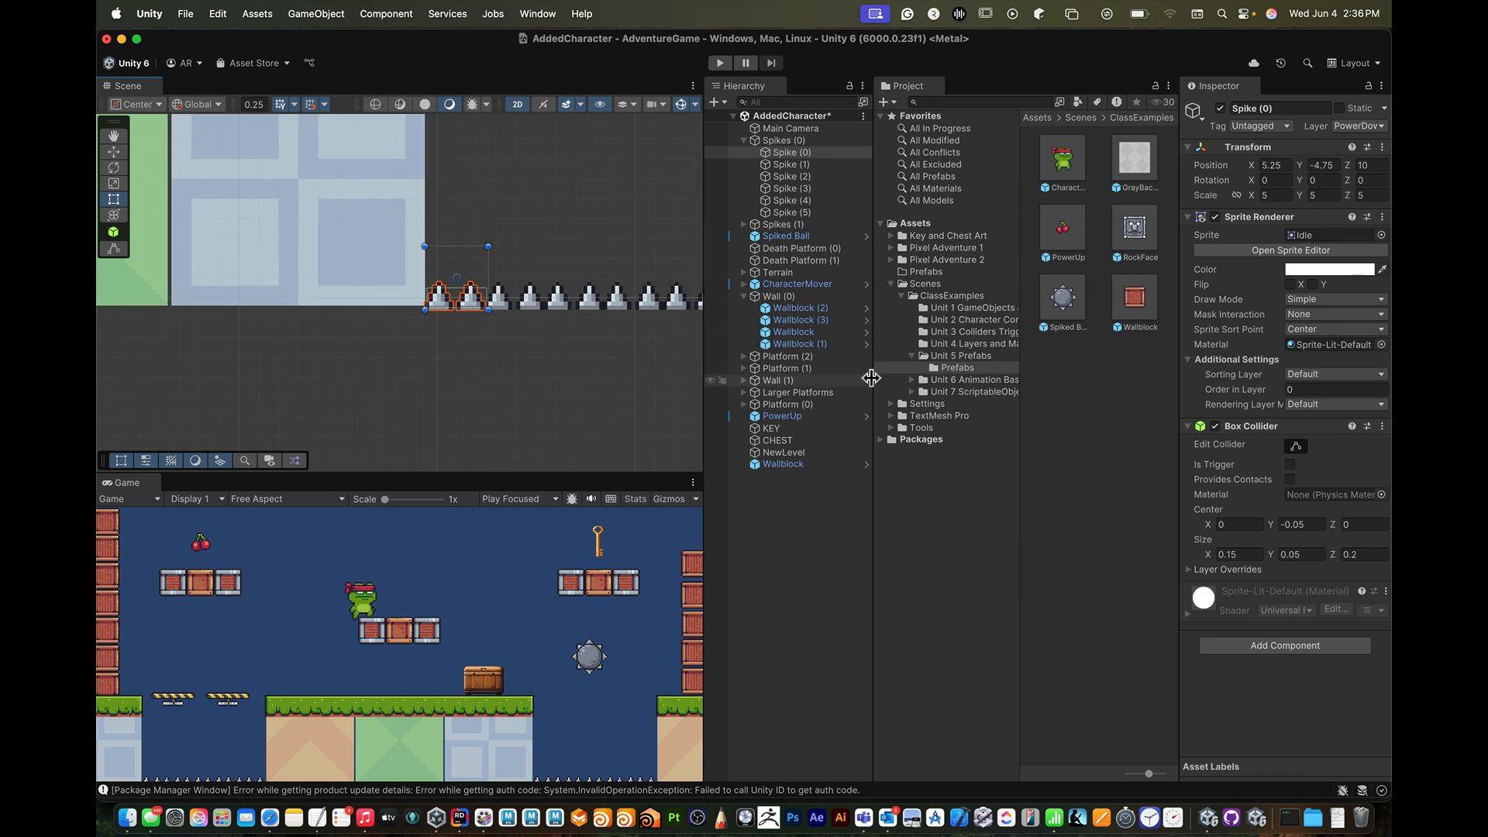
pyautogui.click(787, 164)
pyautogui.keyDown('shift'); pyautogui.click(787, 212); pyautogui.keyUp('shift')
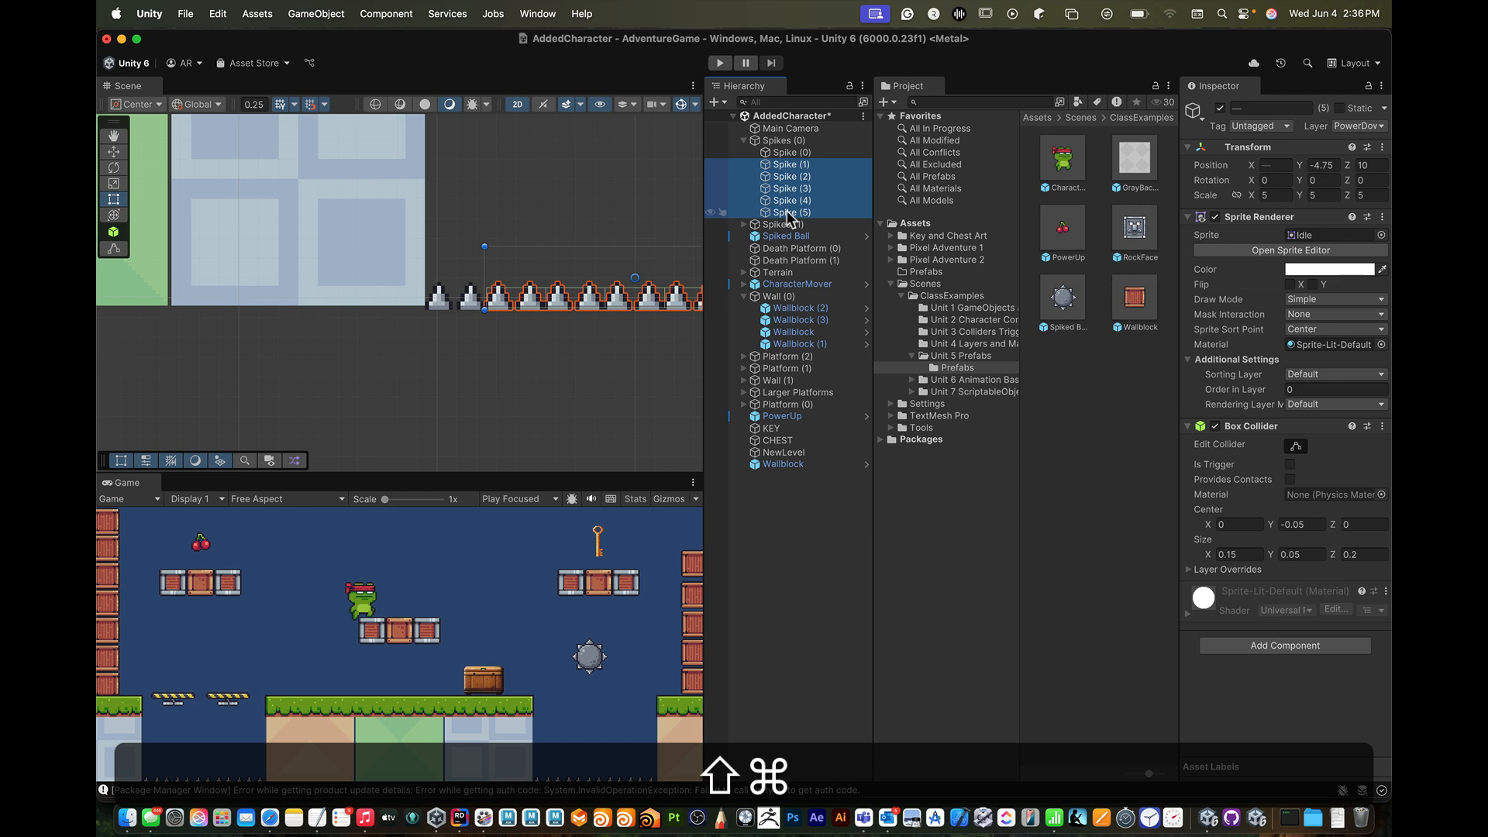
pyautogui.press('super+BackSpace')
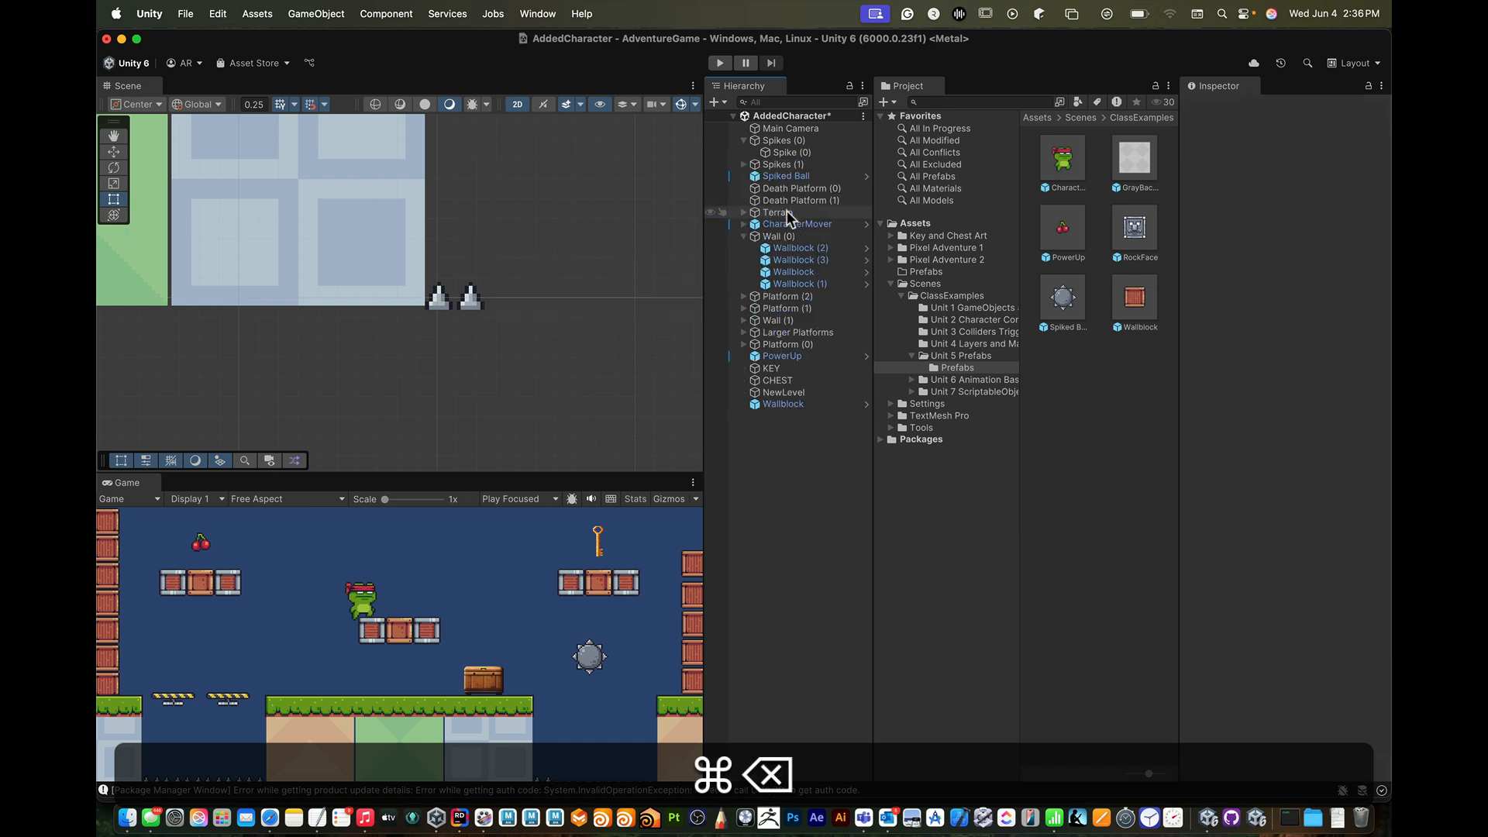
# - Rename the remaining Spike (0) object as Spike
pyautogui.click(784, 151)
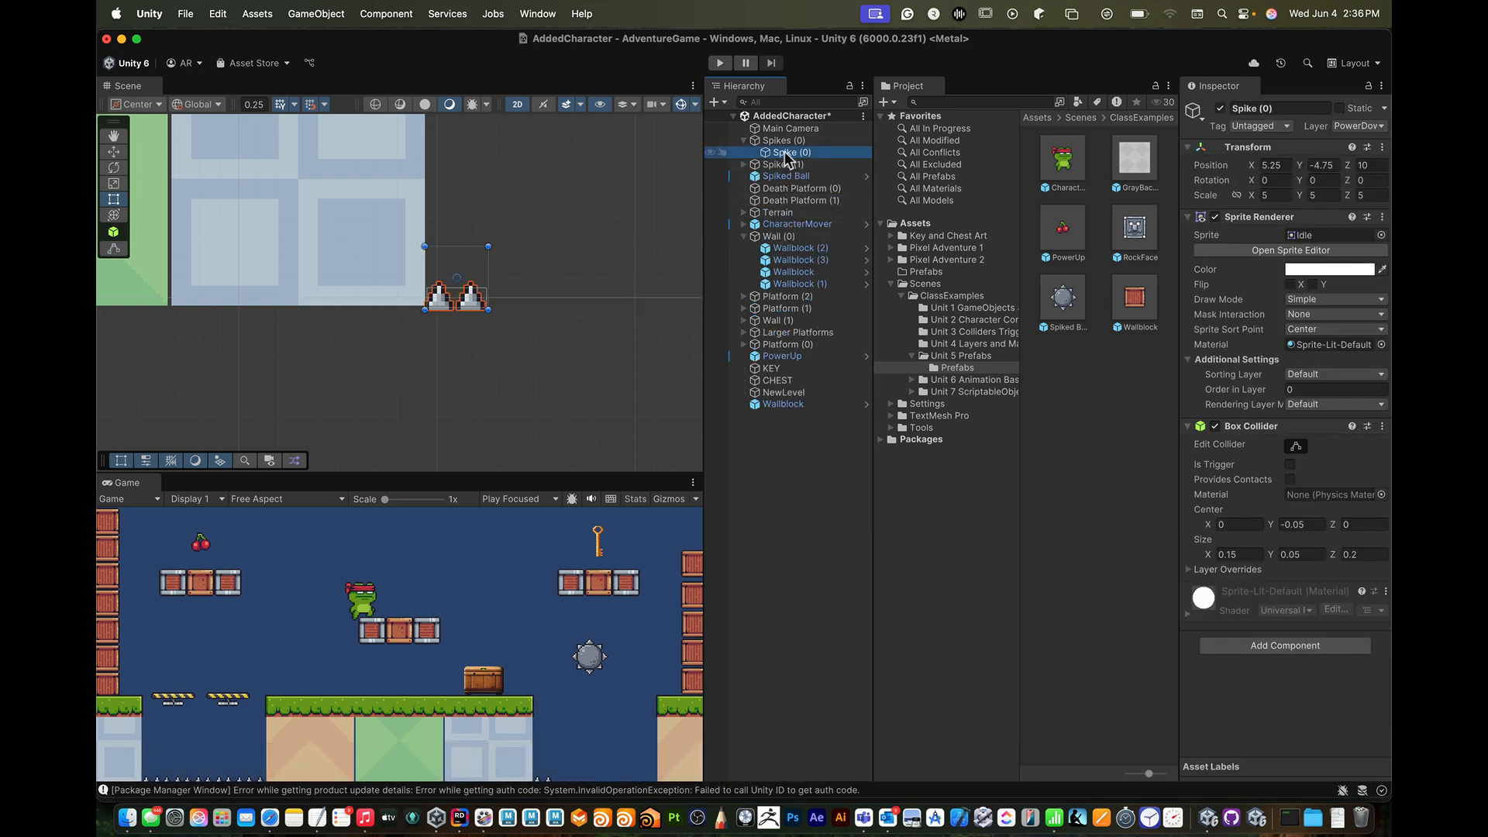
pyautogui.click(1283, 107)
pyautogui.press('BackSpace')
pyautogui.write('Spike')
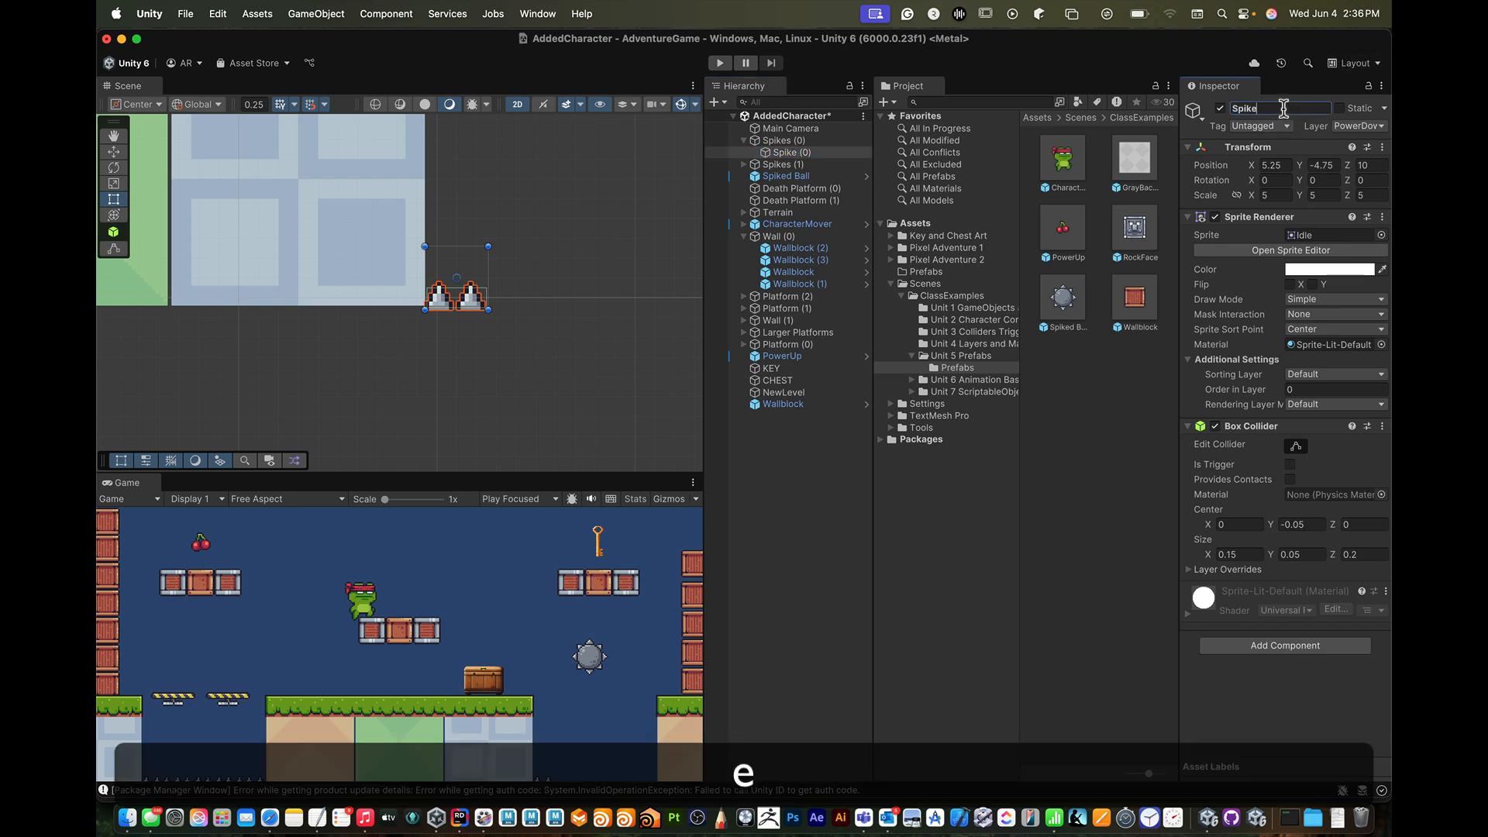
pyautogui.press('Return')
pyautogui.moveTo(470, 301); pyautogui.dragTo(608, 338)
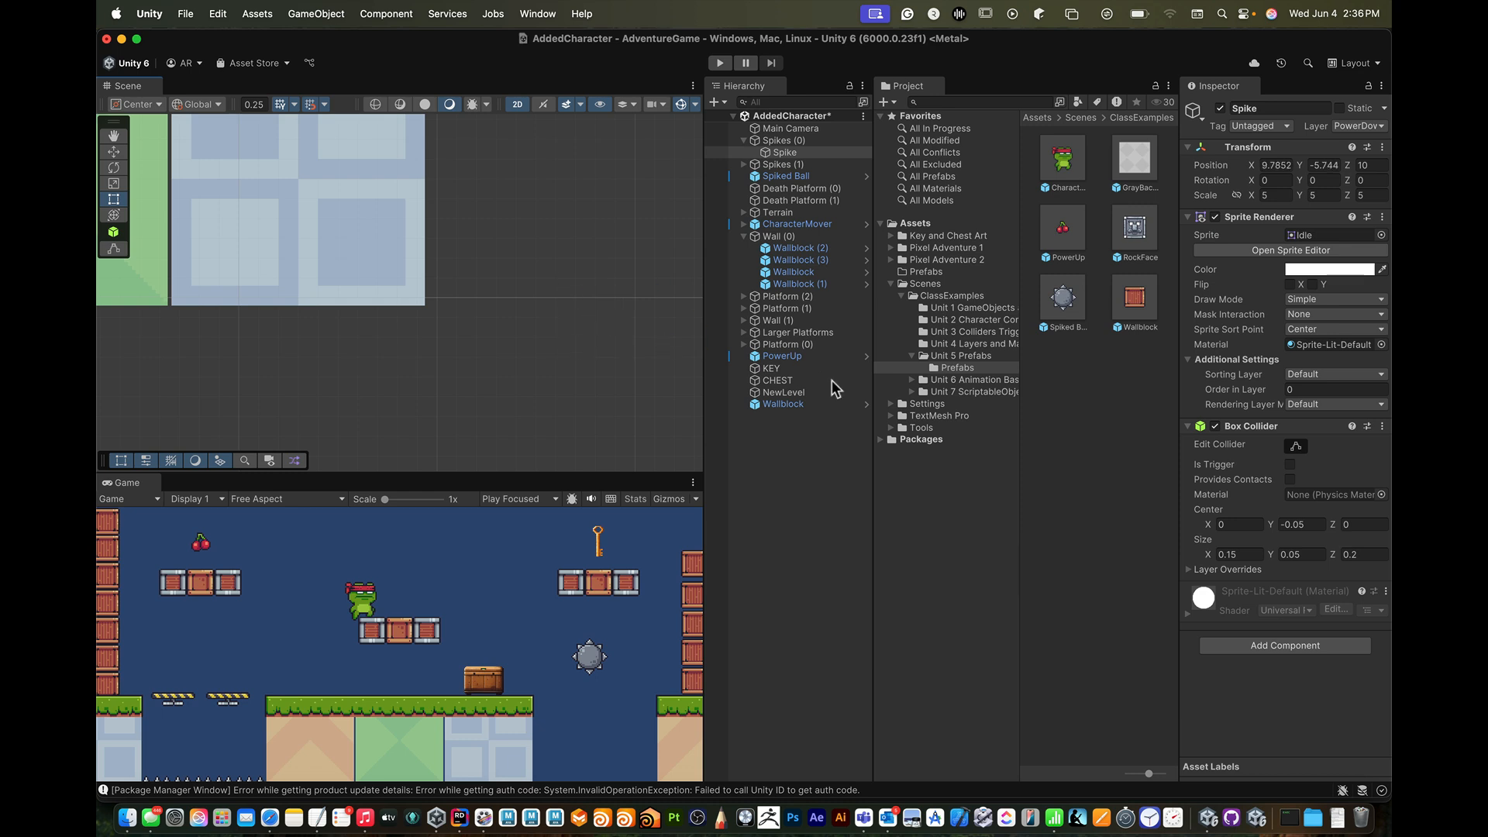
pyautogui.moveTo(800, 353); pyautogui.dragTo(528, 276)
pyautogui.press('super+z')
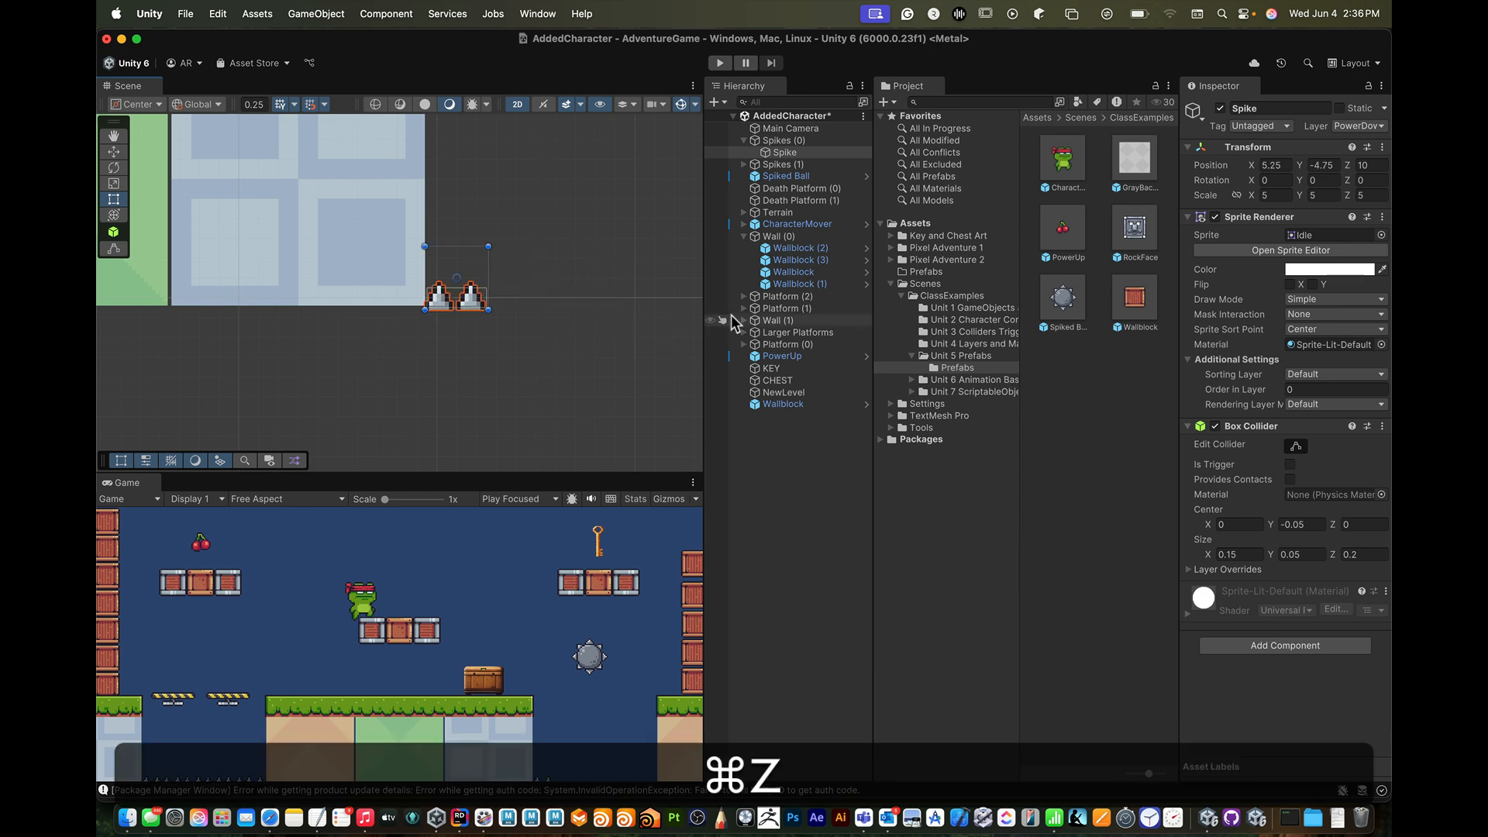
# - Create a Spike prefab from the Spike object in the Prefabs folder, and place a duplicate of the spike directly beside it
pyautogui.moveTo(784, 152); pyautogui.dragTo(1069, 395)
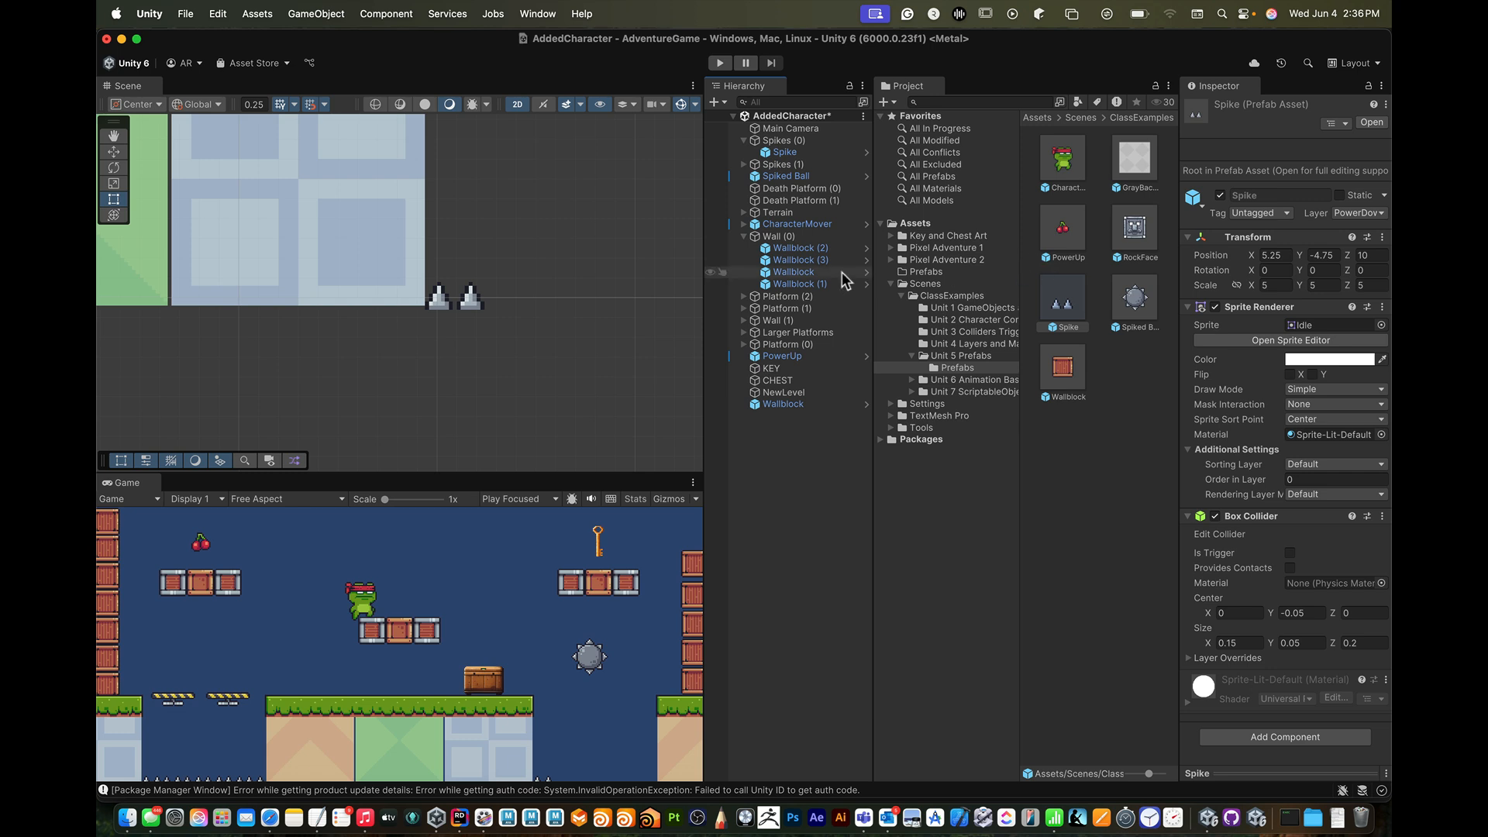
pyautogui.click(480, 304)
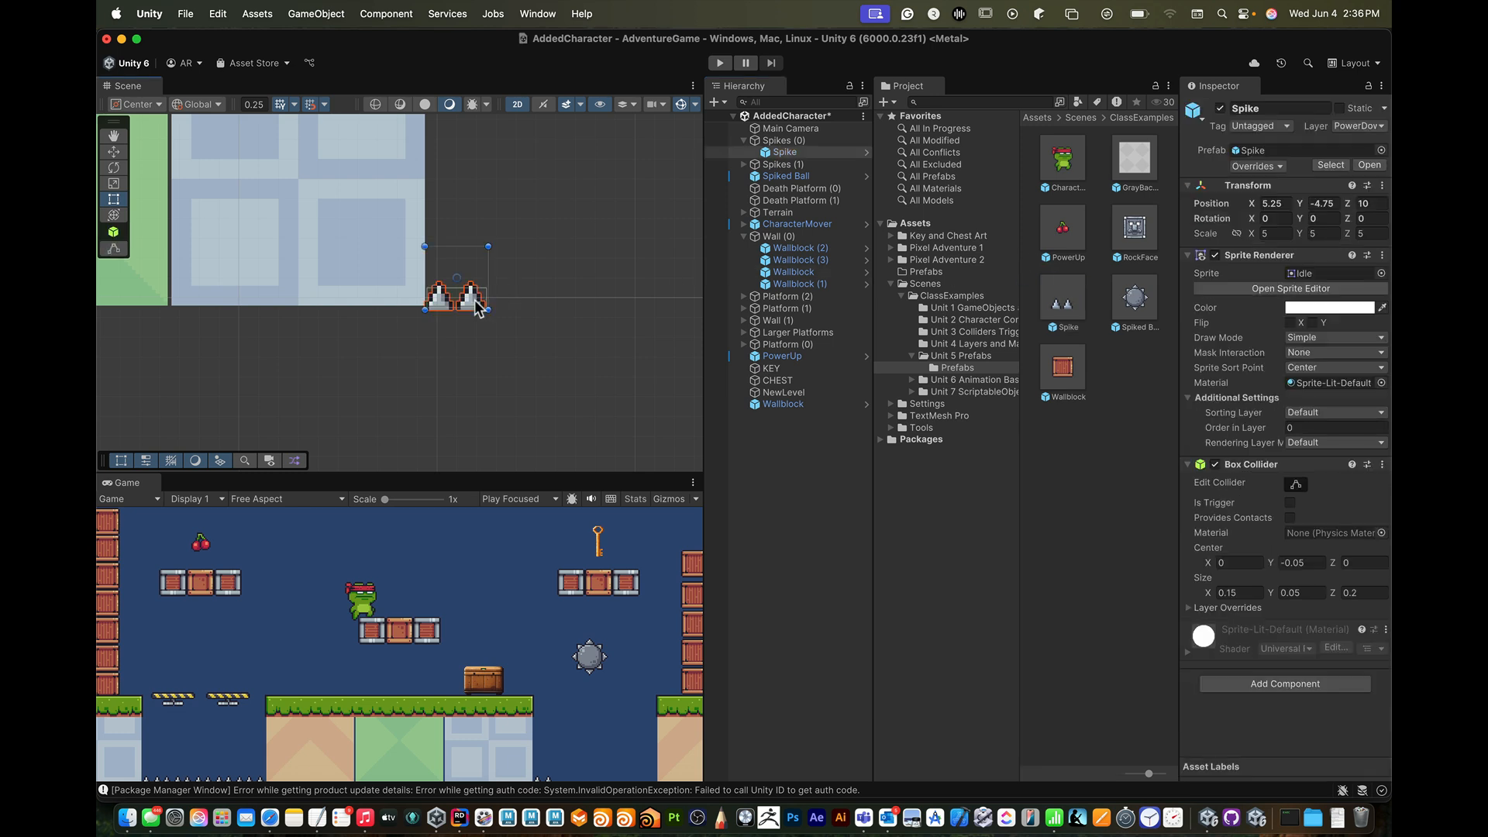
pyautogui.press('super+d')
pyautogui.moveTo(480, 306); pyautogui.dragTo(540, 308)
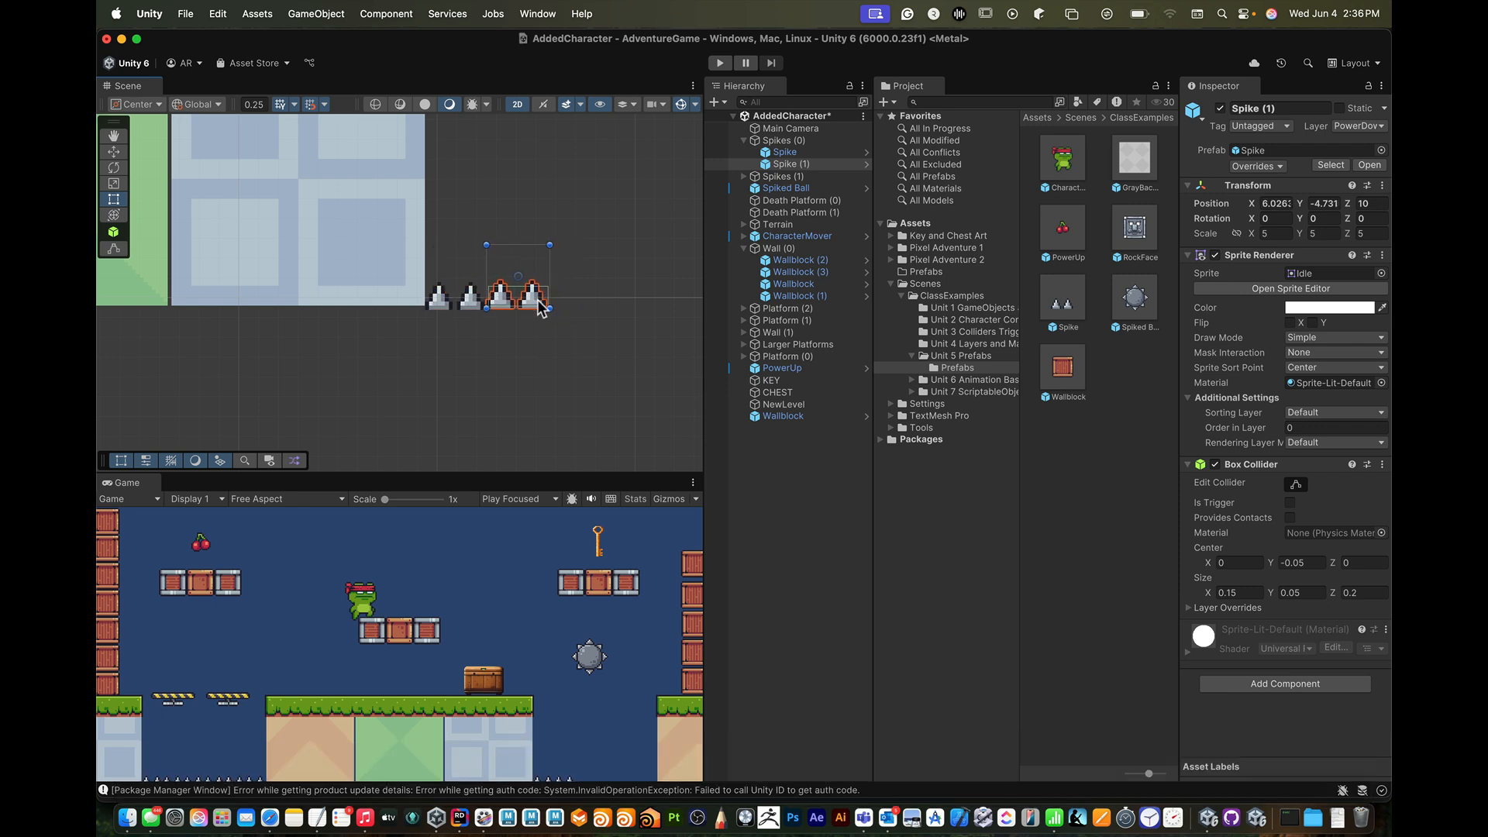
# - Extend the spike row with two more duplicates using the Move tool, placed at X 6.75 and X 7.5
pyautogui.click(108, 153)
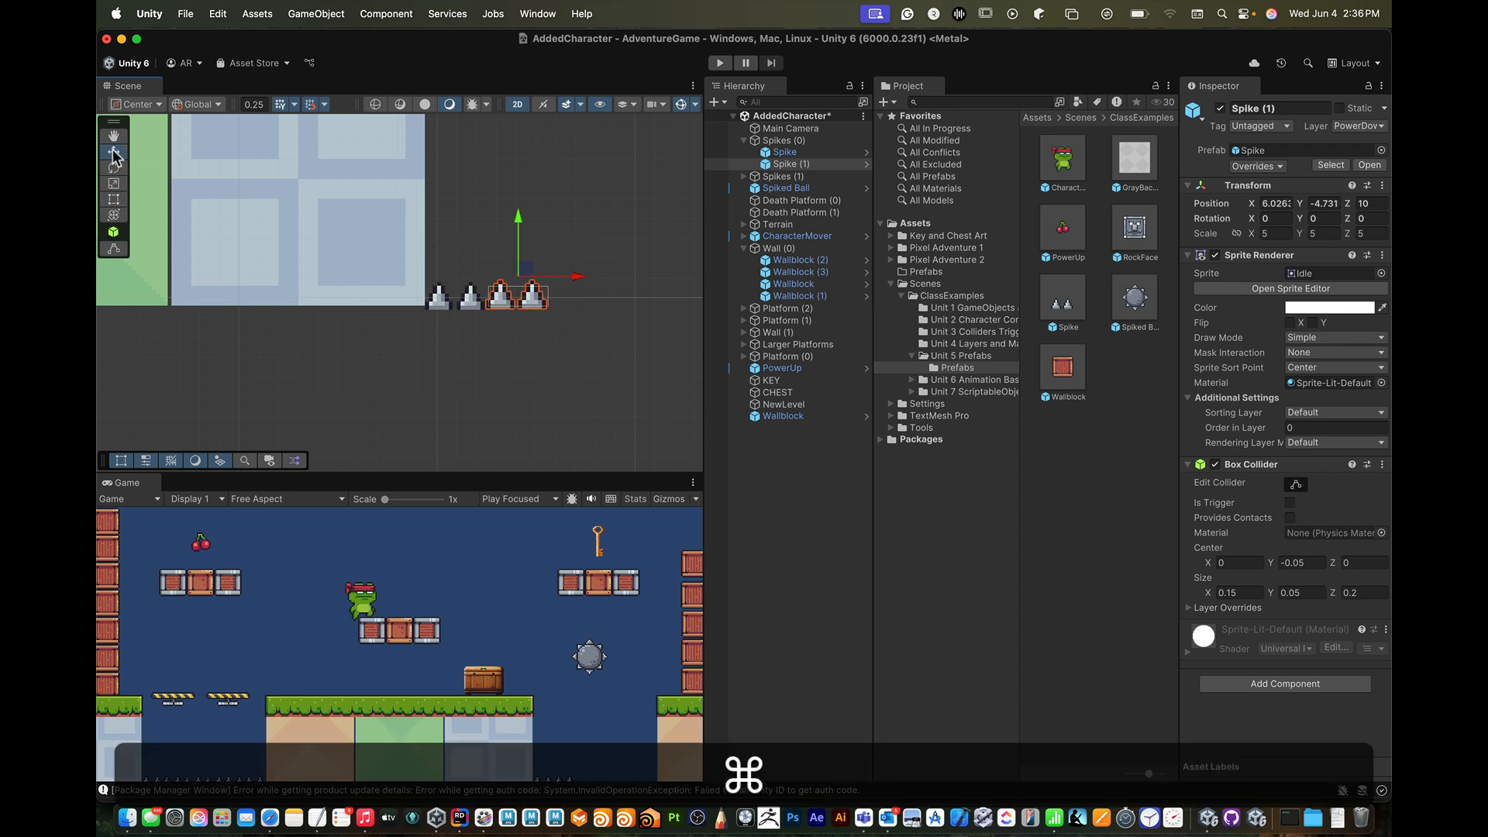
pyautogui.press('super+d')
pyautogui.moveTo(574, 282); pyautogui.dragTo(712, 283)
pyautogui.press('super+d')
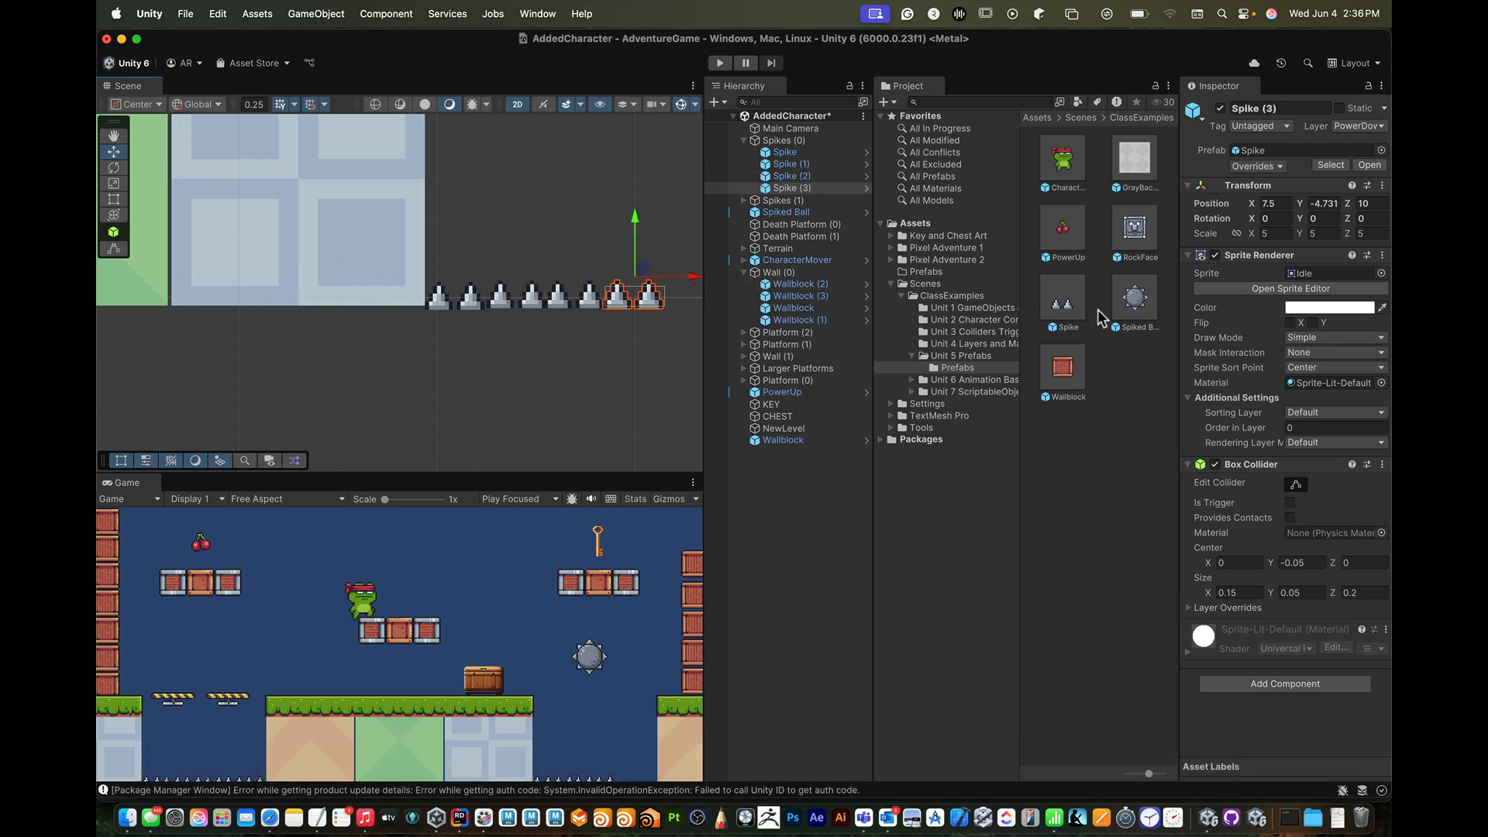
# - Add a fifth instance from the Spike prefab at the end of the row, aligned at X 8.25 and Y -4.75
pyautogui.moveTo(1063, 306); pyautogui.dragTo(682, 307)
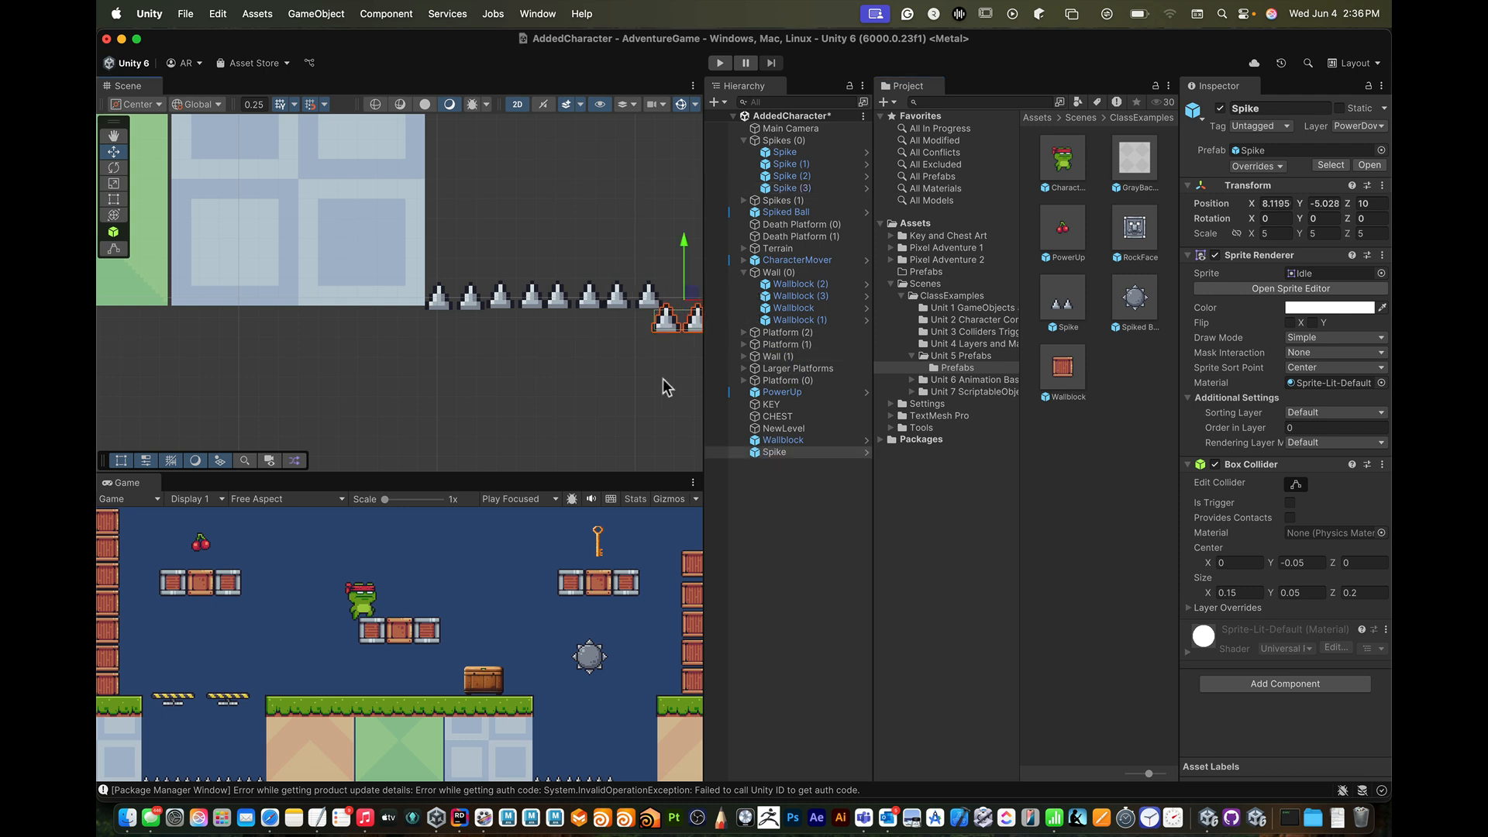
pyautogui.scroll(-1, 646, 403)
pyautogui.click(673, 318)
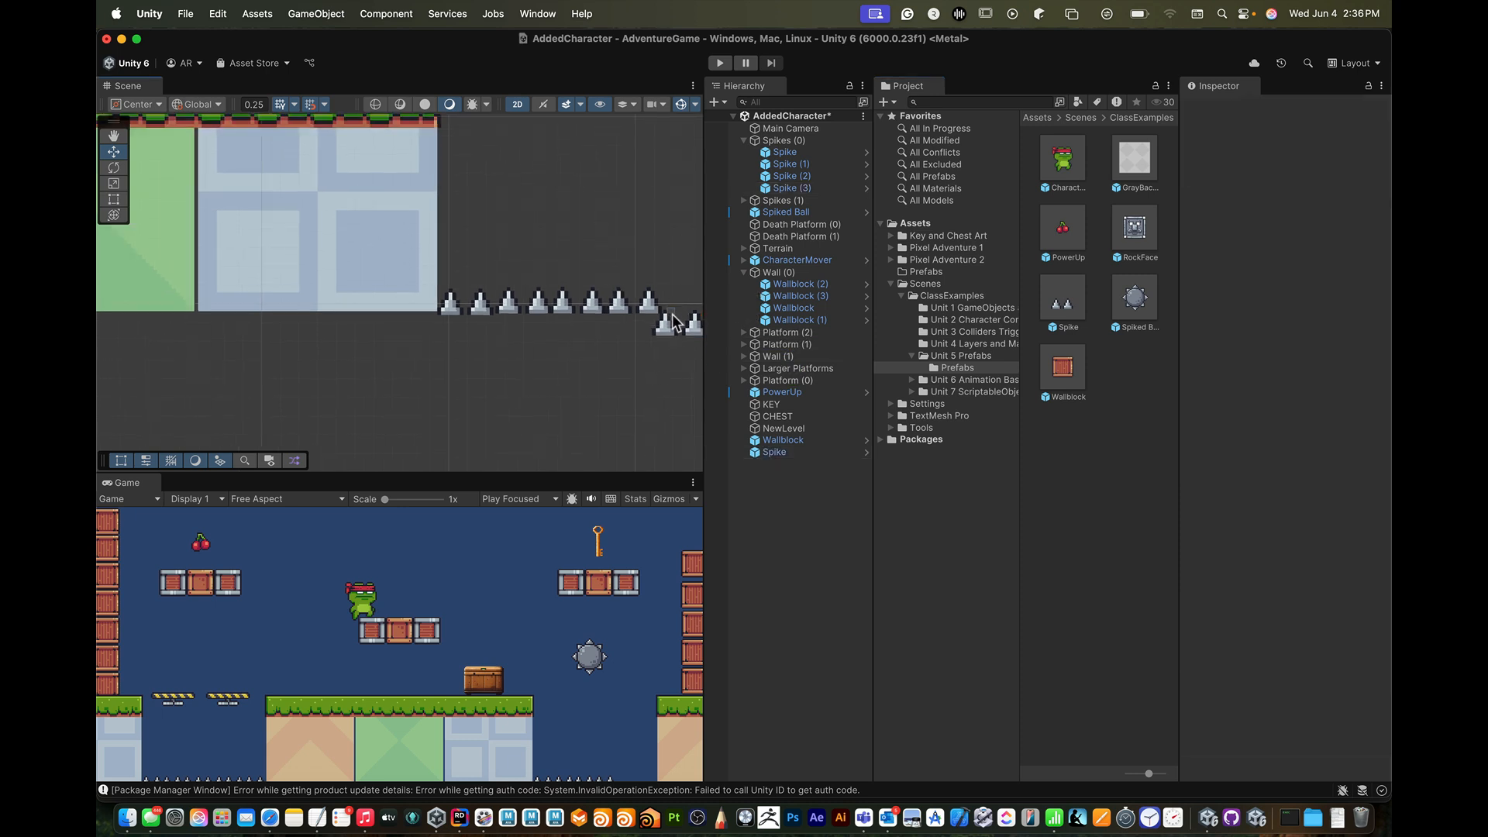
pyautogui.click(663, 329)
pyautogui.click(671, 316)
pyautogui.click(668, 323)
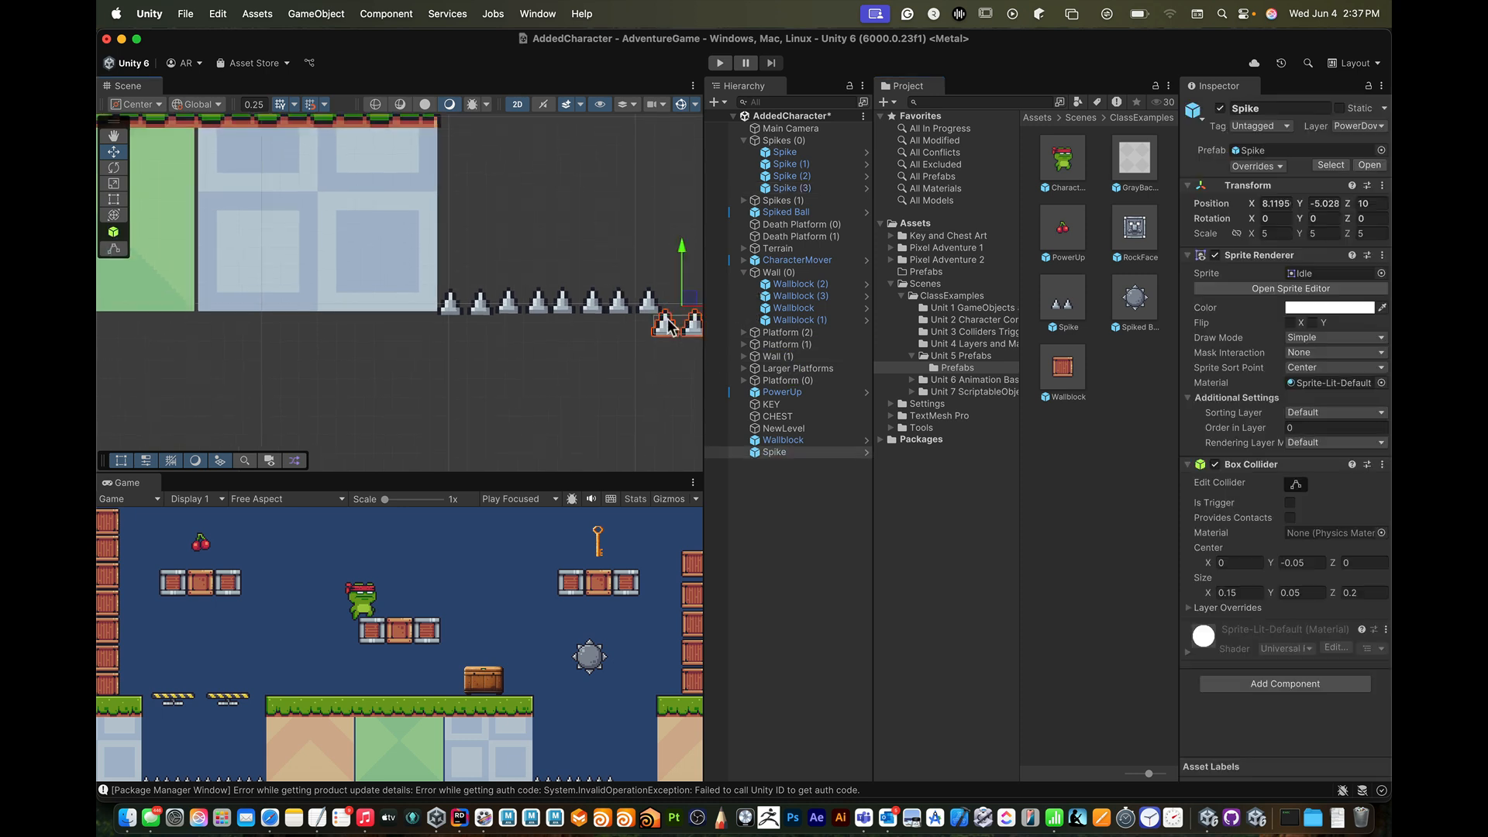
pyautogui.moveTo(679, 236); pyautogui.dragTo(682, 224)
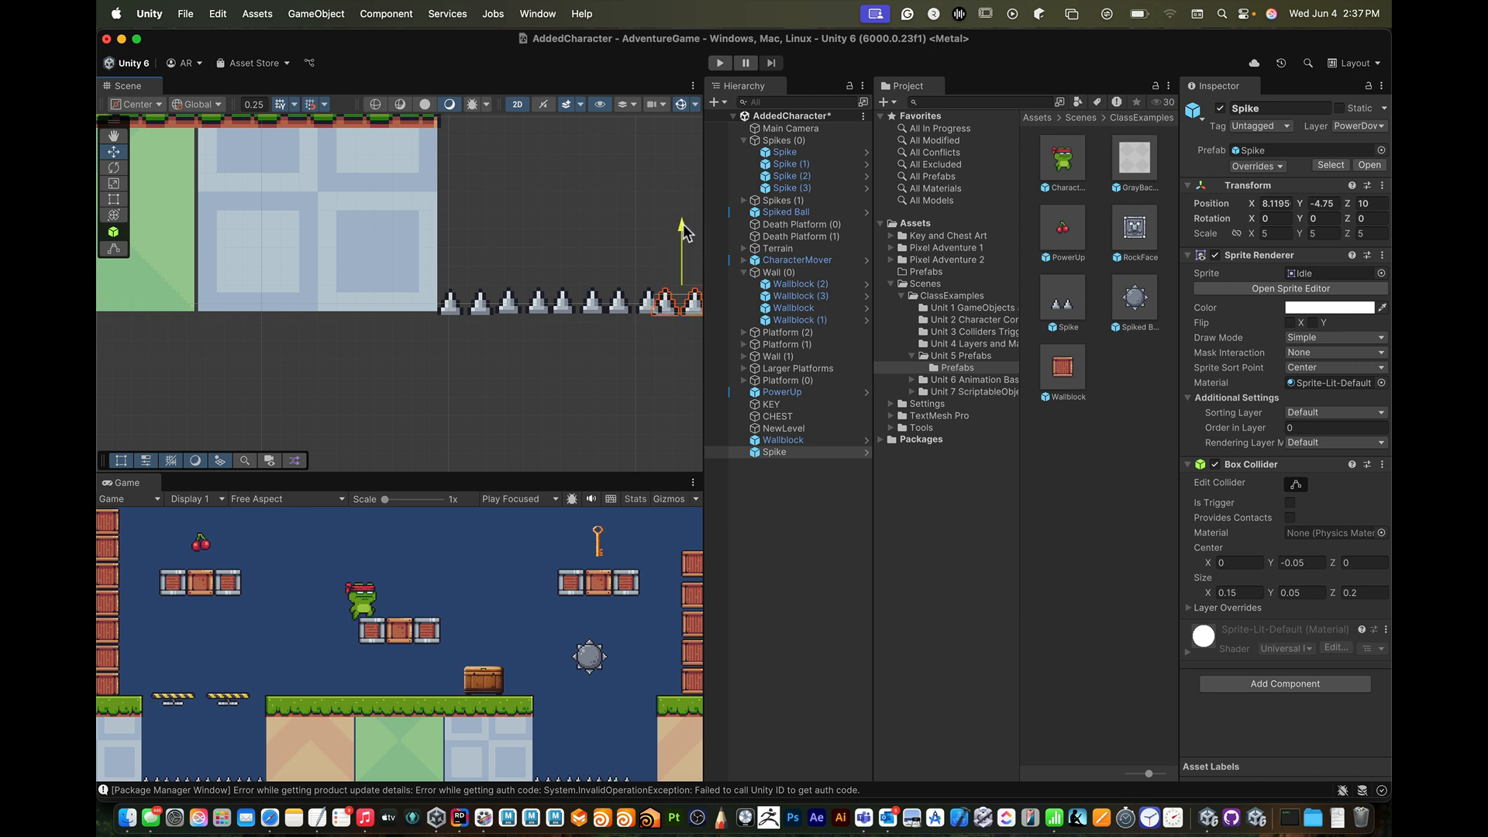
pyautogui.scroll(-1, 667, 314)
pyautogui.scroll(-2, 667, 314)
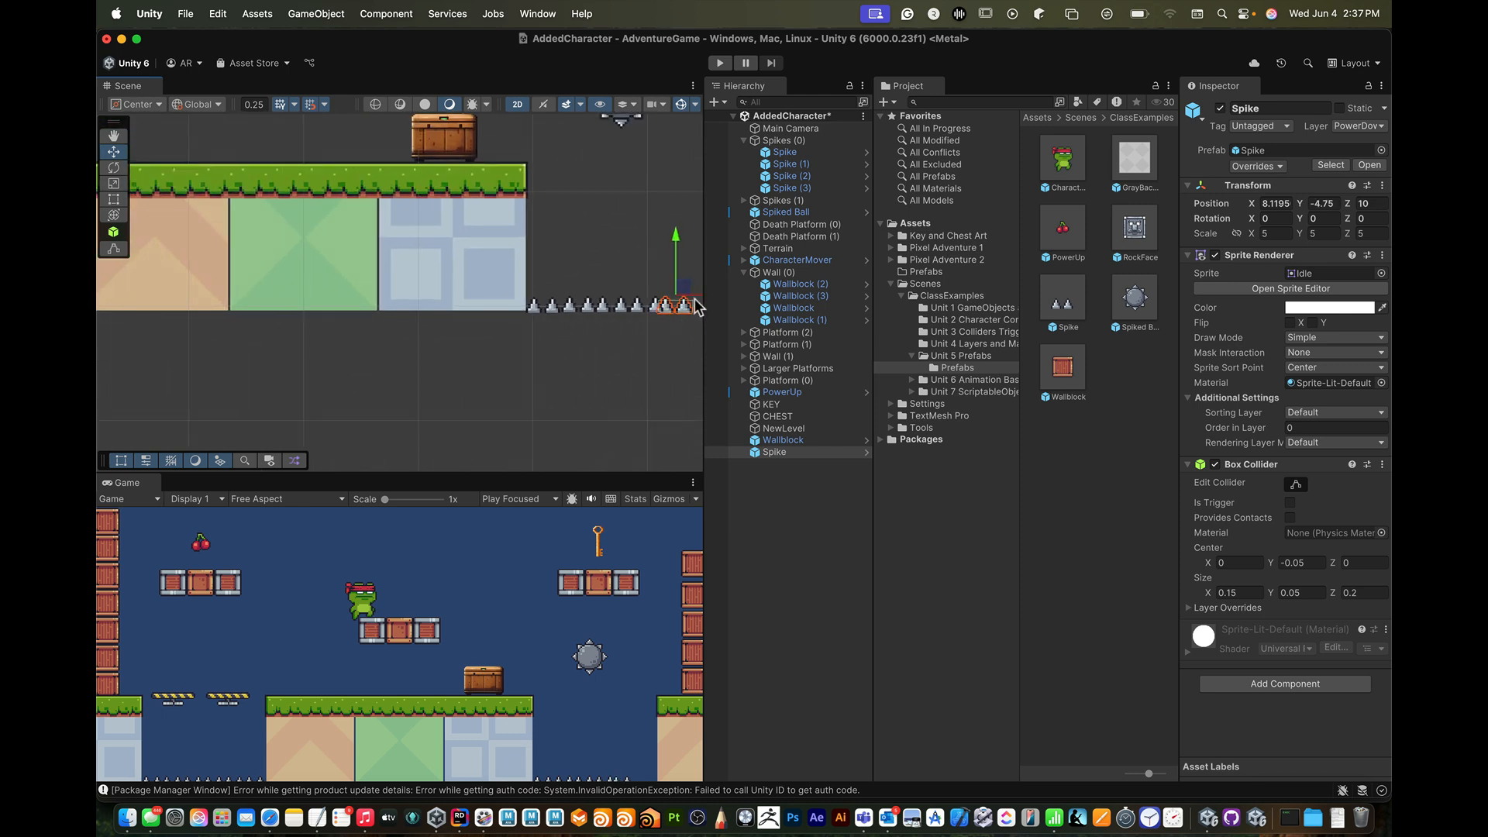
pyautogui.moveTo(700, 296); pyautogui.dragTo(734, 303)
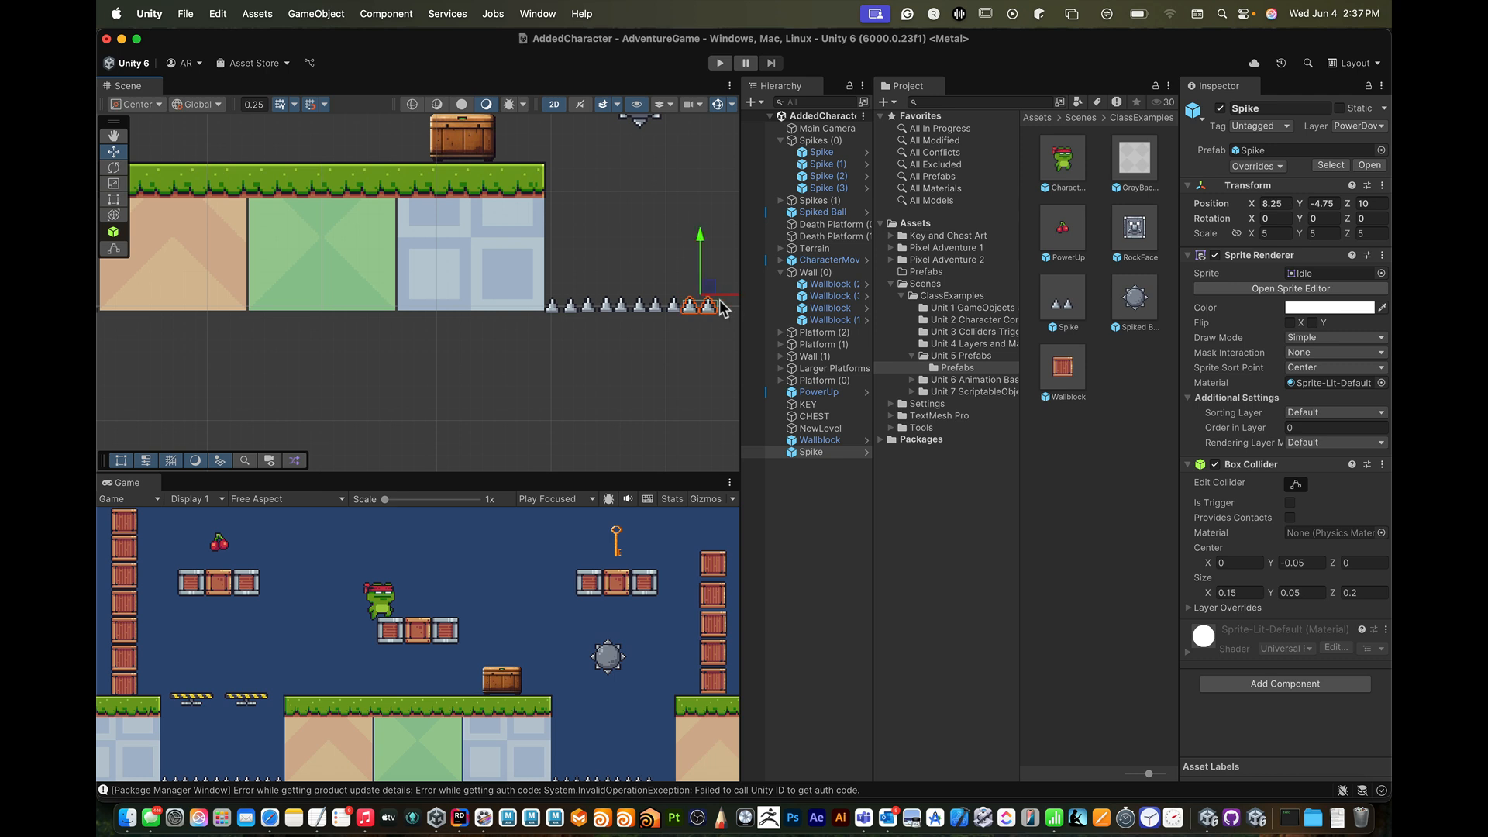
# - Try to give all five Spike instances one shared Y position, and undo the change
pyautogui.moveTo(574, 329); pyautogui.dragTo(737, 253)
pyautogui.keyDown('shift'); pyautogui.click(571, 310); pyautogui.keyUp('shift')
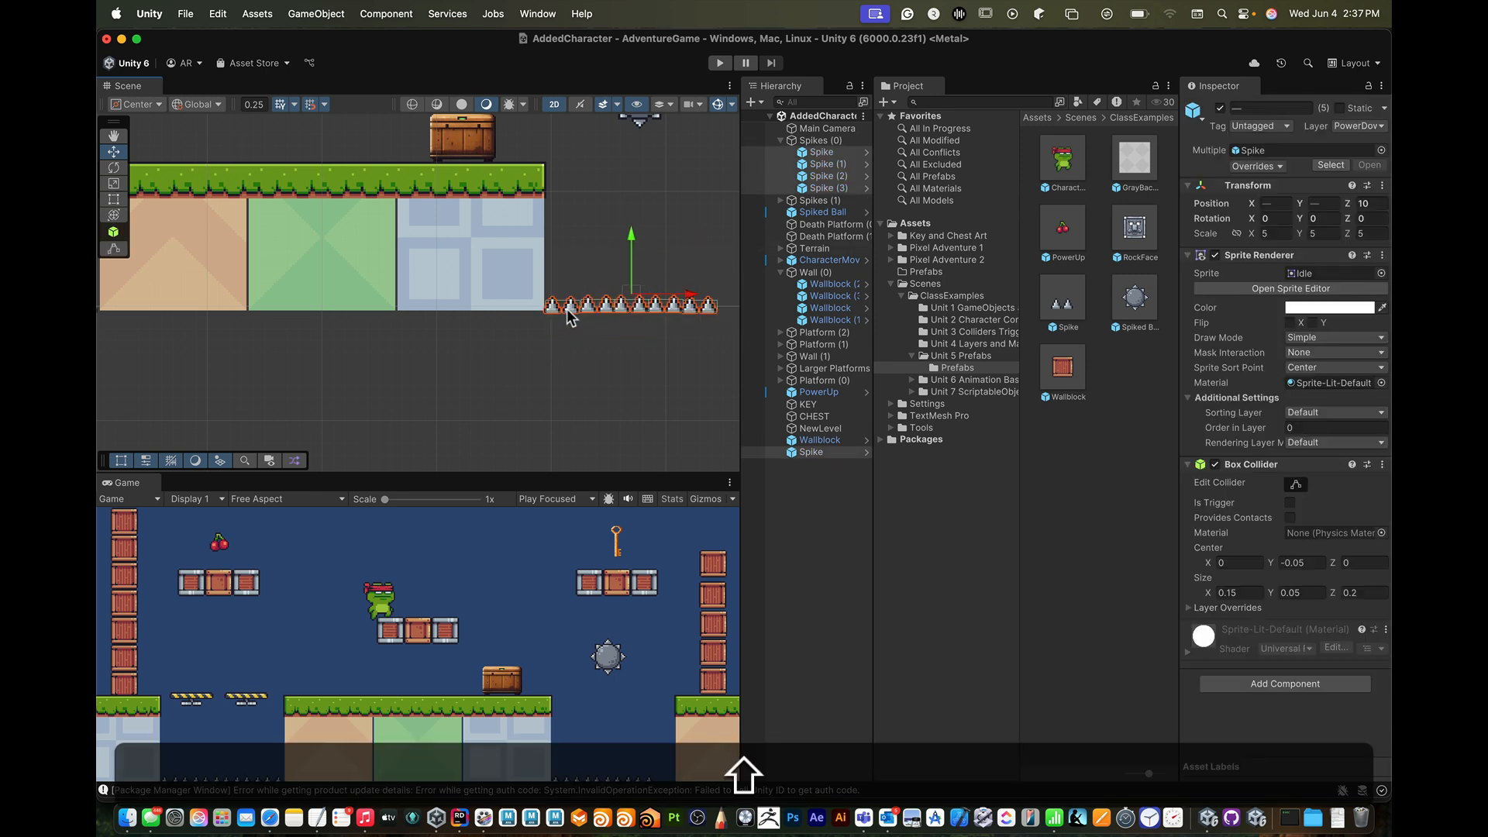
pyautogui.click(1323, 203)
pyautogui.click(709, 310)
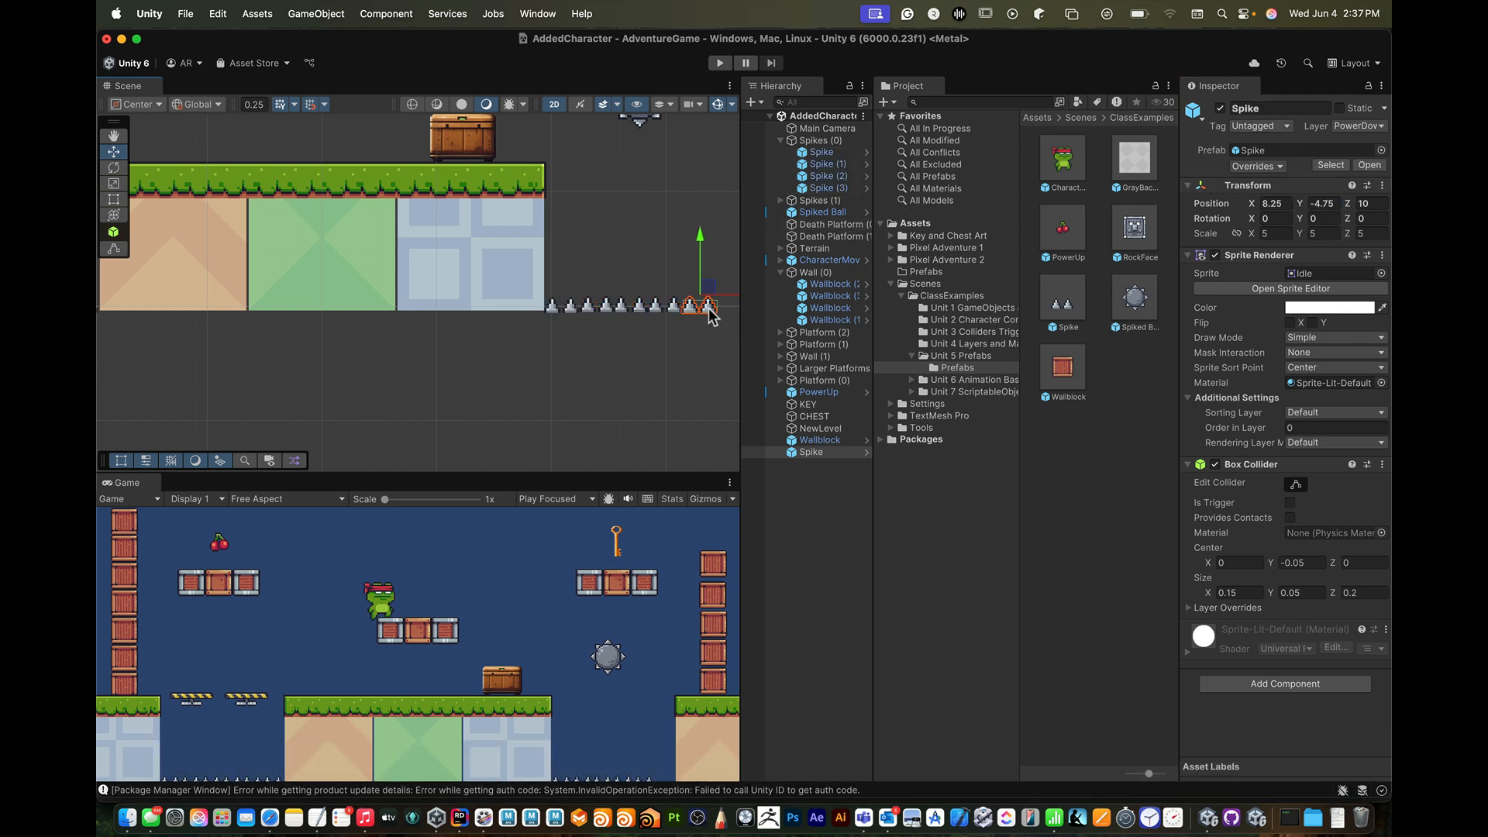
pyautogui.moveTo(539, 355); pyautogui.dragTo(730, 273)
pyautogui.click(1320, 203)
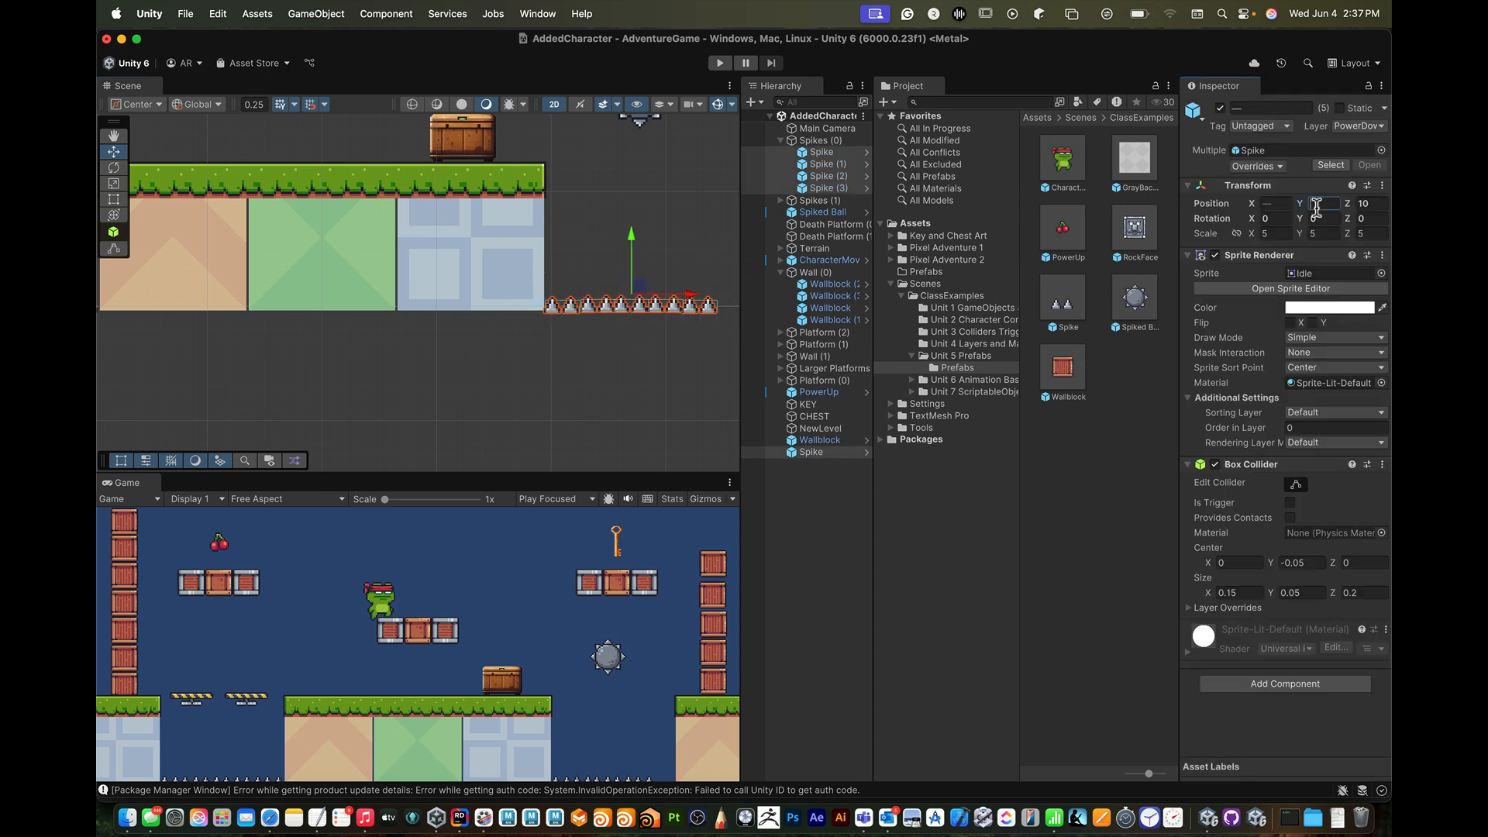
pyautogui.write('7')
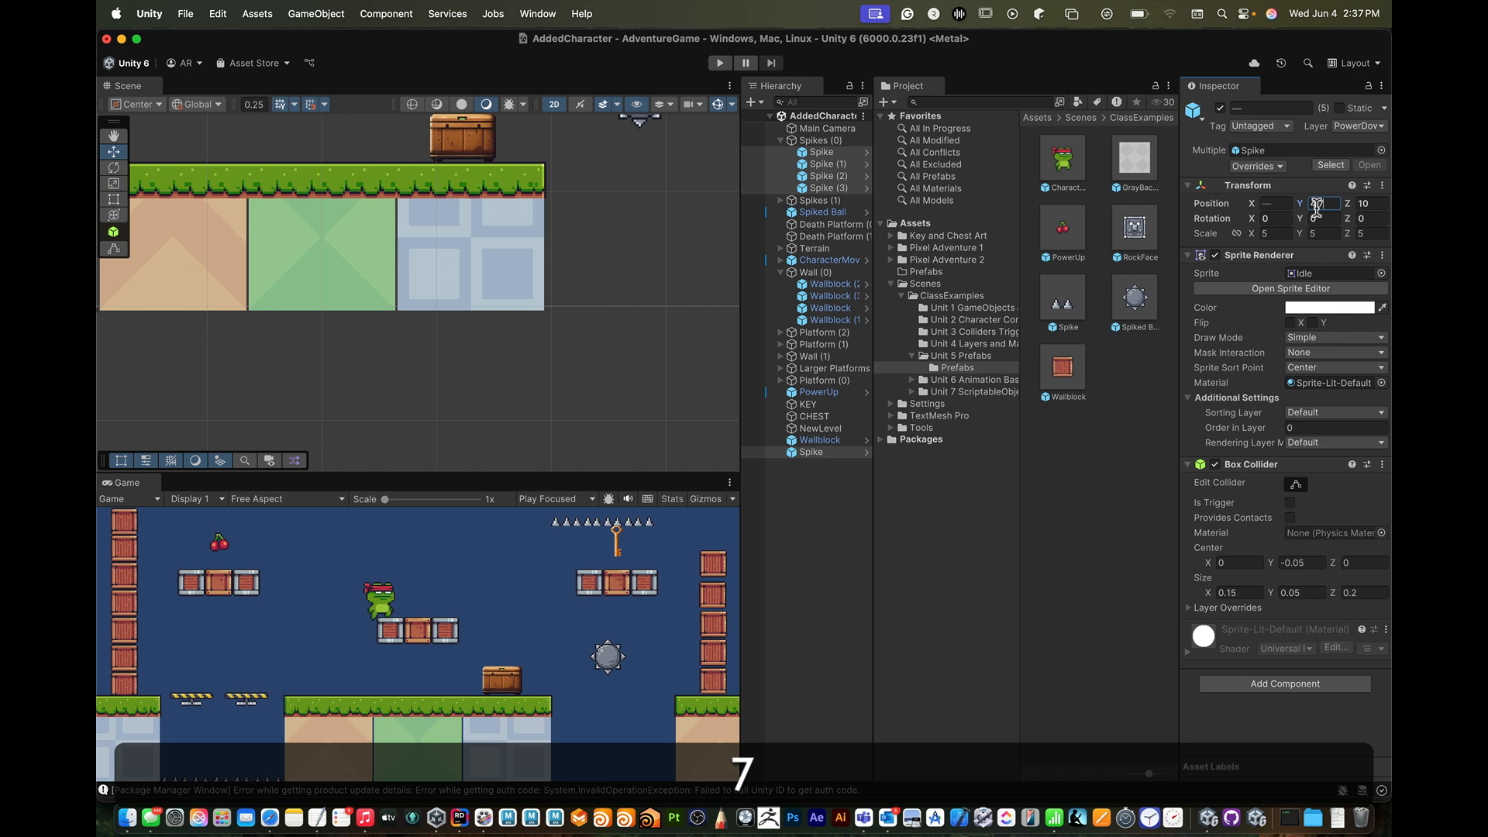
pyautogui.press('Return')
pyautogui.press('super+z')
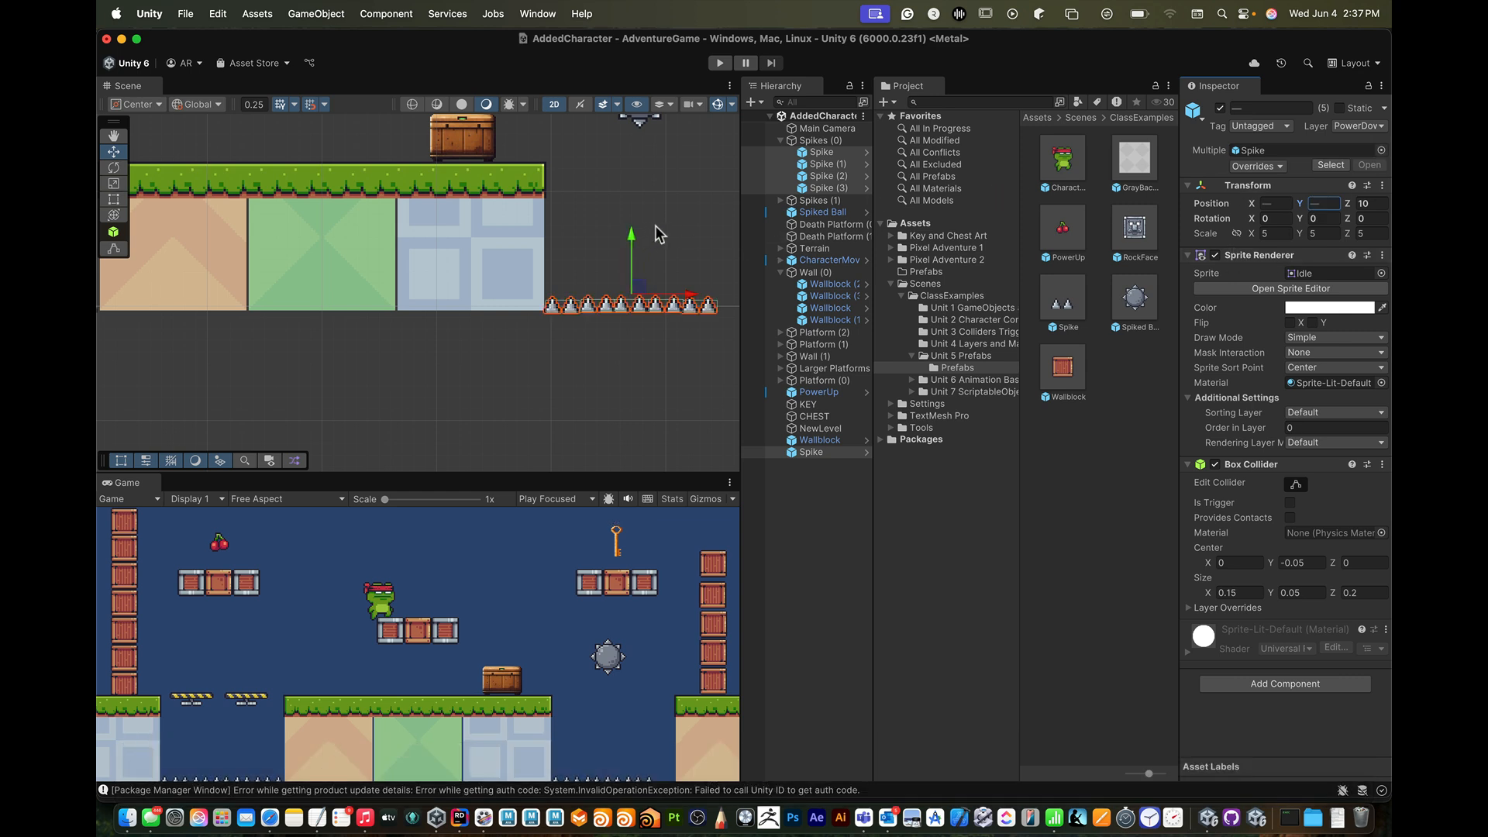
# - Set the first Spike's Box Collider size to 0.06 in Y
pyautogui.click(572, 308)
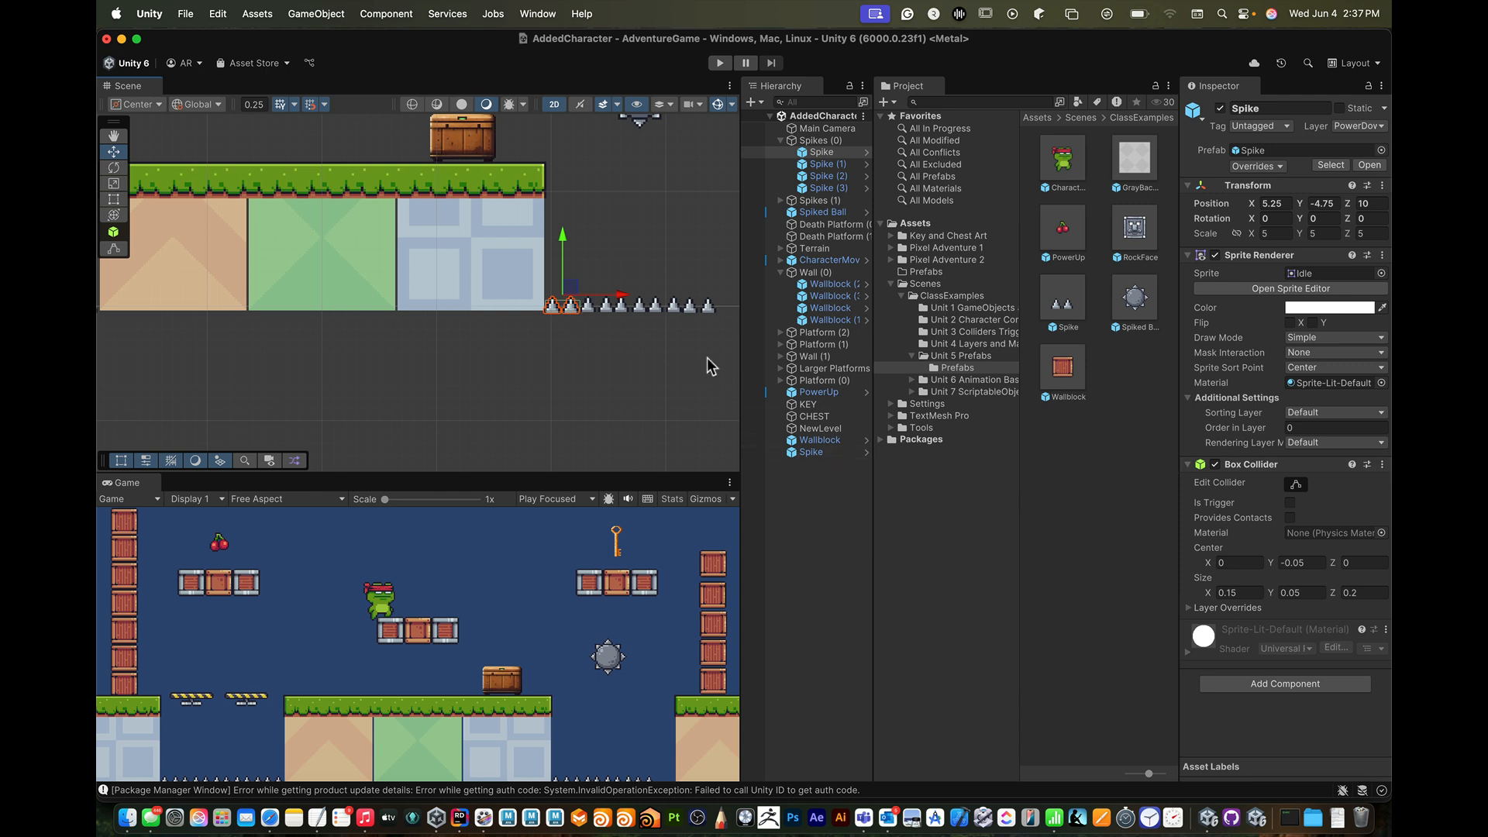
pyautogui.press('f')
pyautogui.scroll(-3, 601, 322)
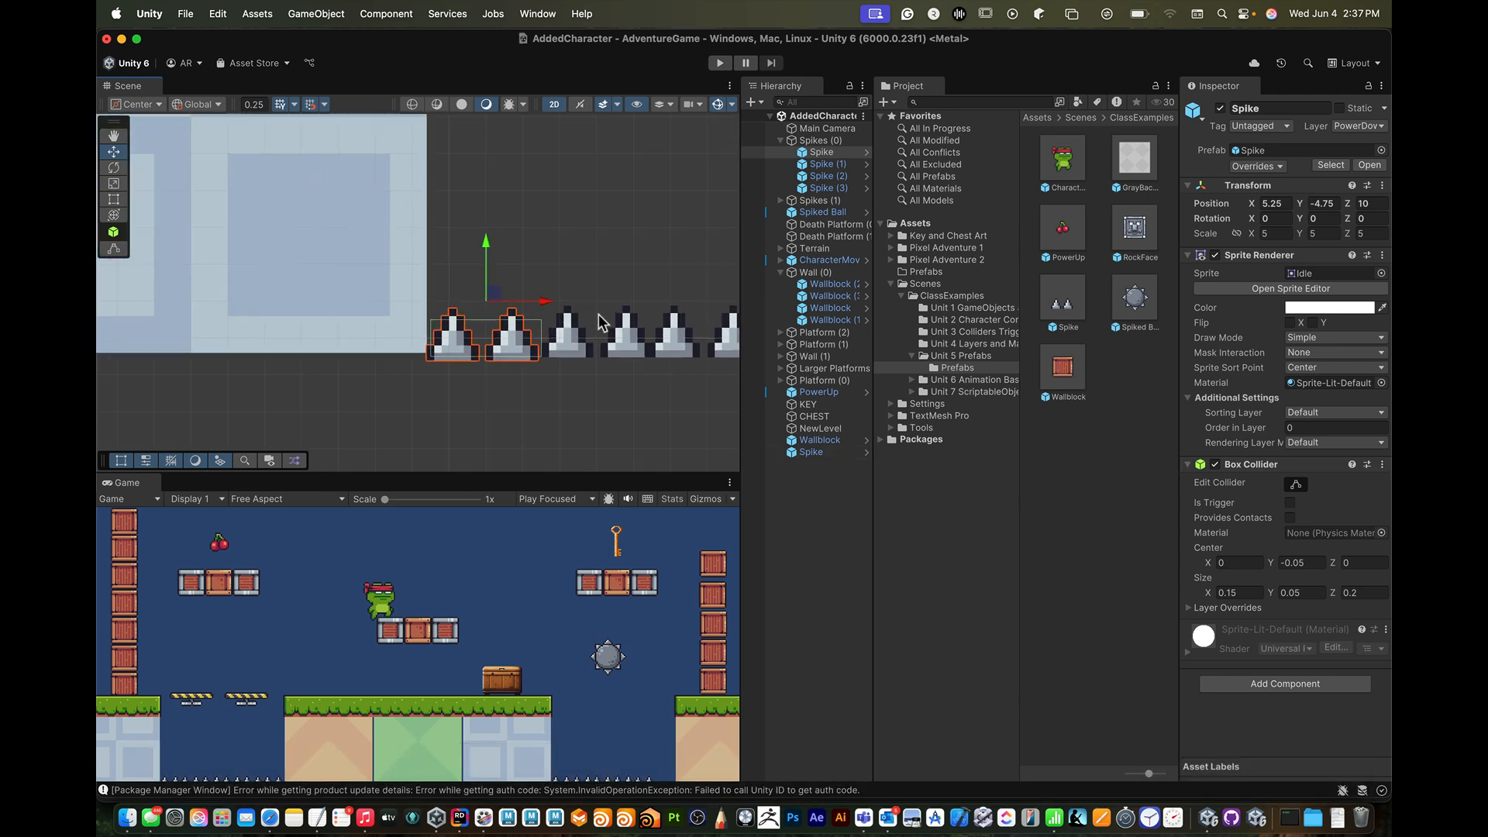
pyautogui.click(1290, 593)
pyautogui.press('Right')
pyautogui.press('Return')
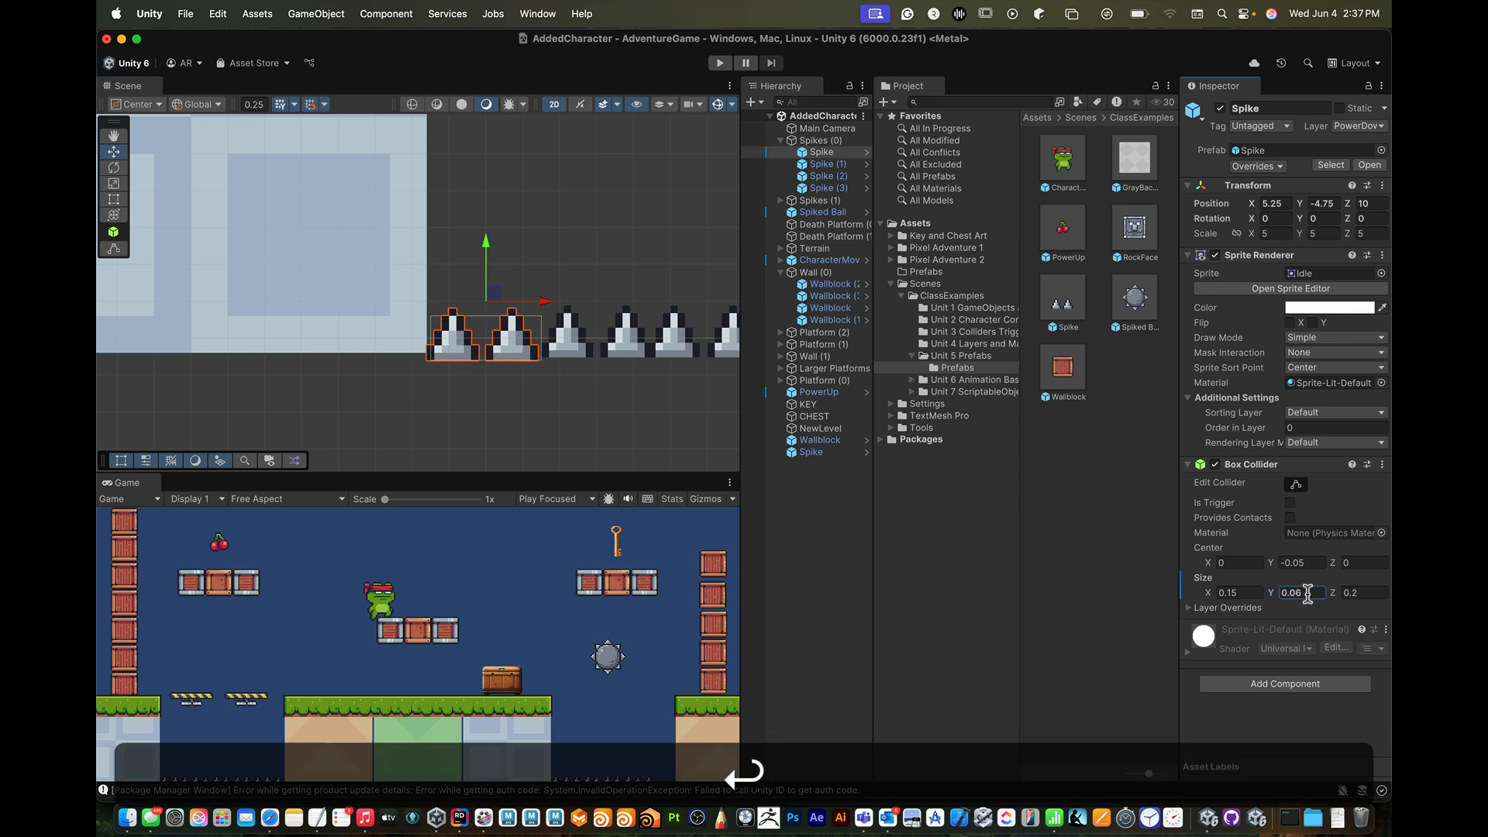
# - Compare the neighbouring spike with the first one, and apply all of the first Spike's overrides to the Spike prefab
pyautogui.click(574, 351)
pyautogui.click(494, 353)
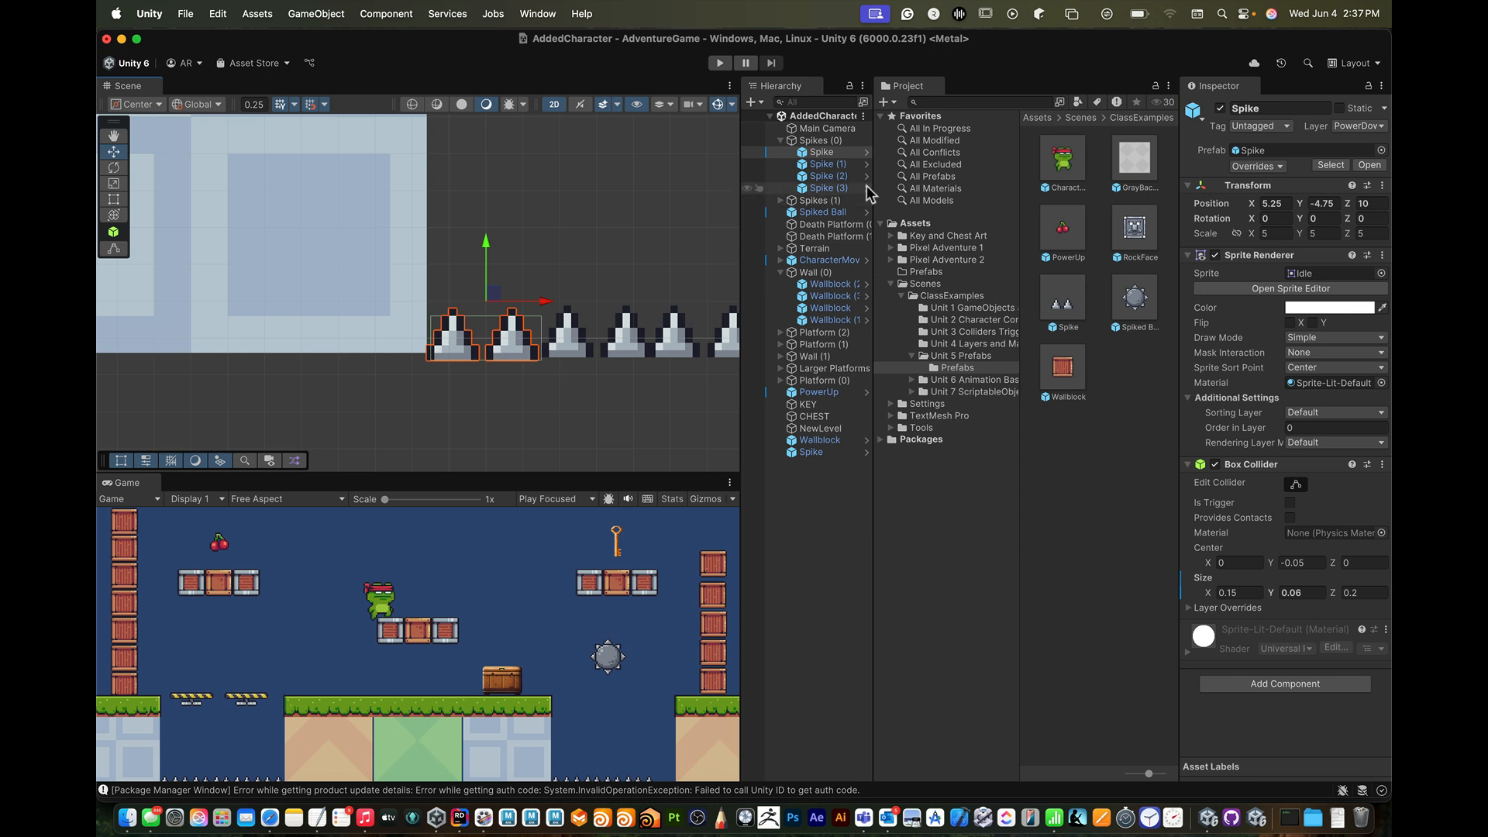
pyautogui.click(1279, 168)
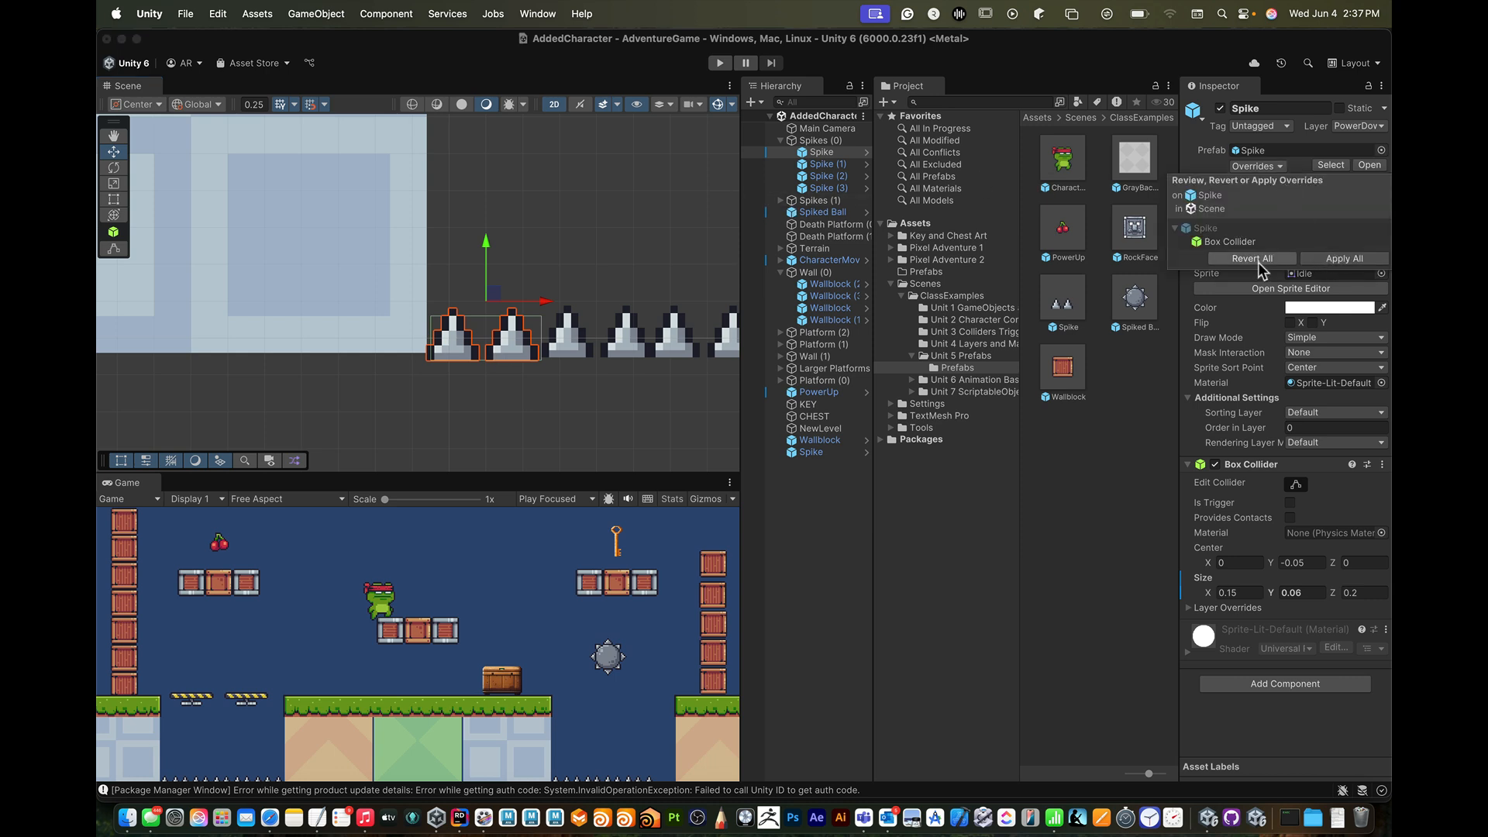
pyautogui.click(1339, 260)
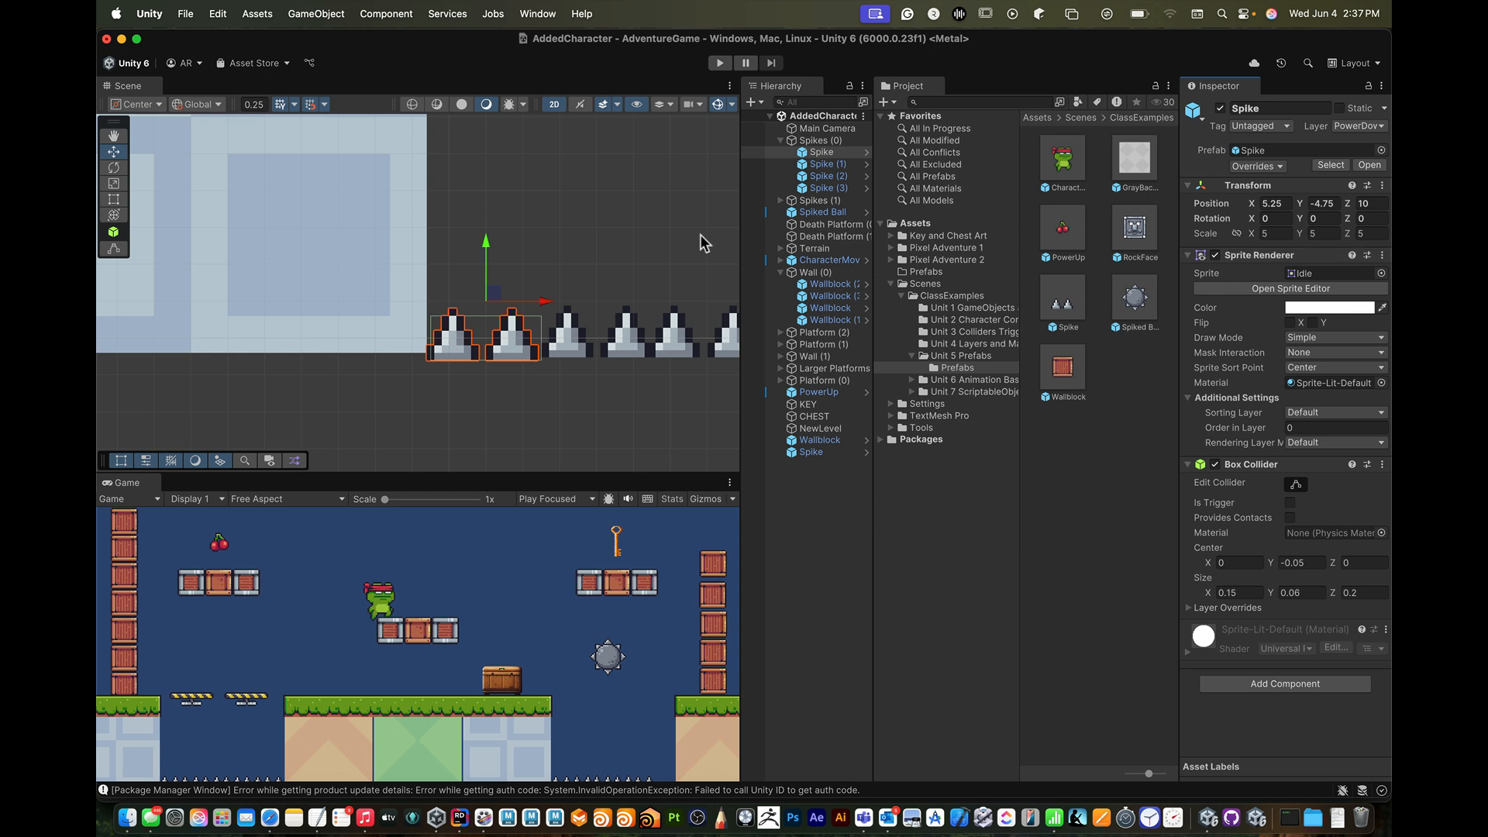
# - Check the Box Collider size on the other Spike instances along the row
pyautogui.click(571, 349)
pyautogui.scroll(-5, 600, 376)
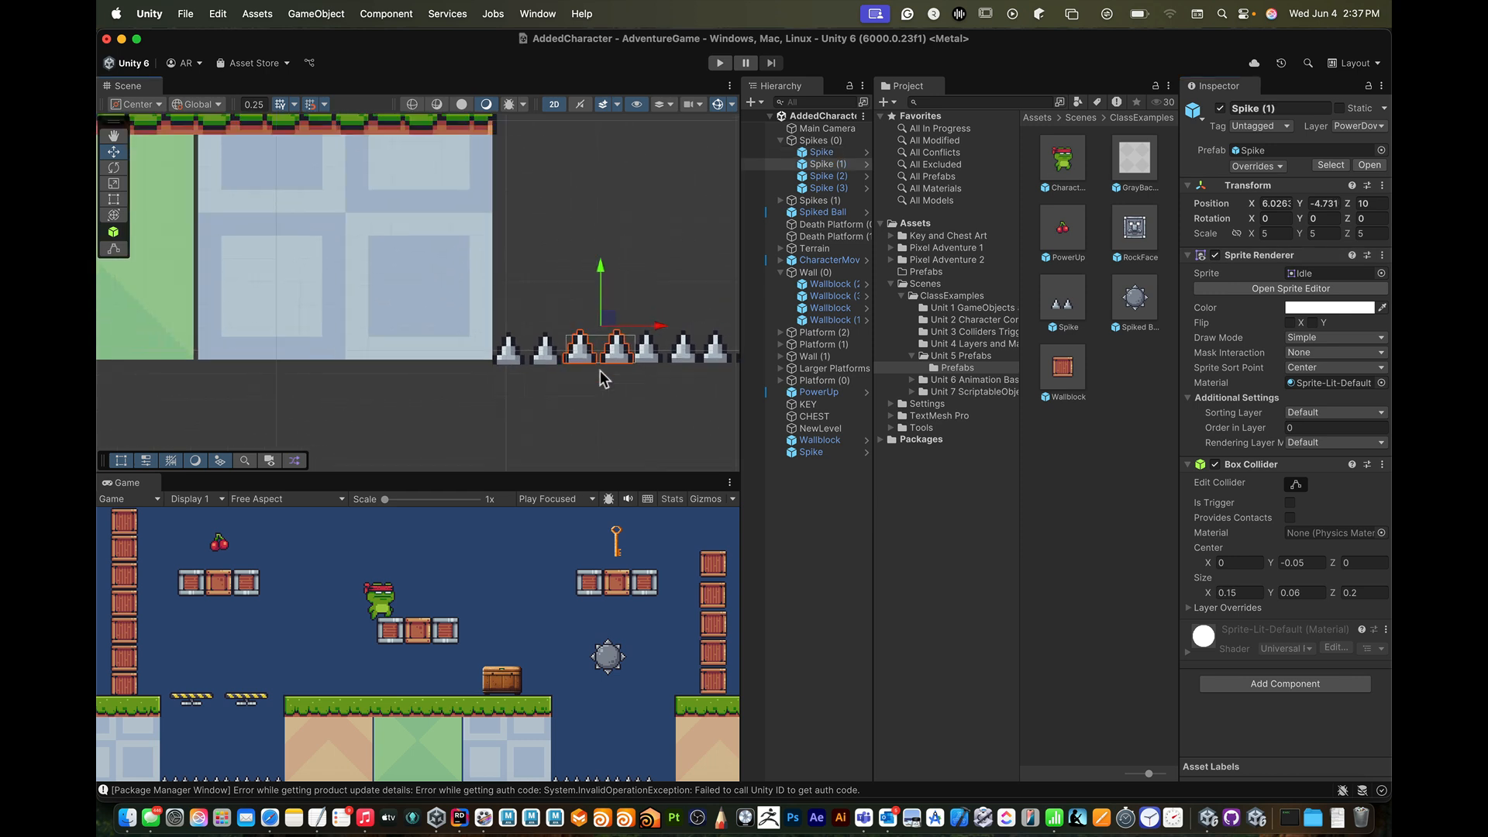
pyautogui.click(632, 362)
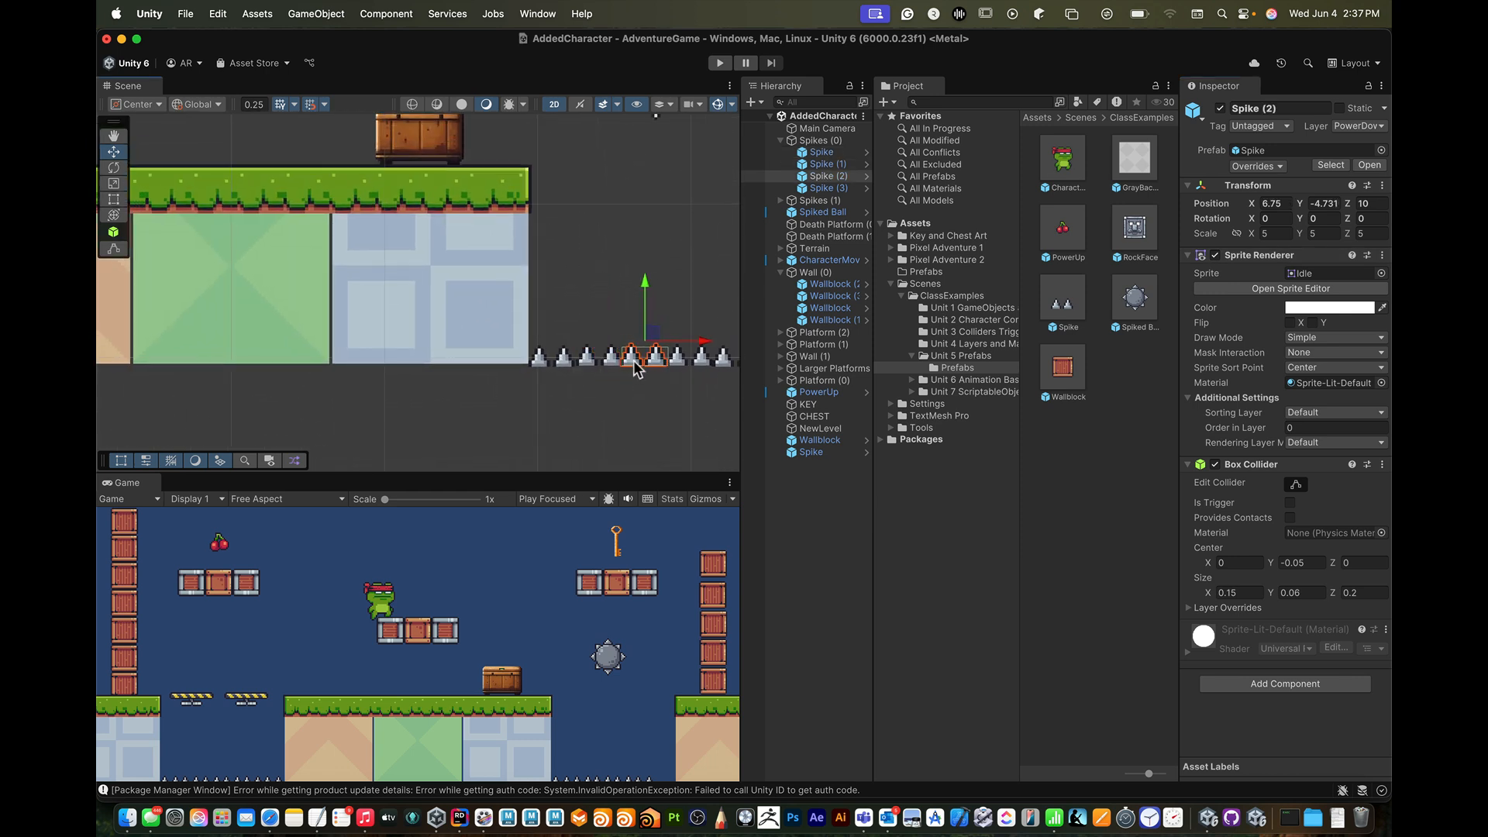
pyautogui.click(687, 366)
pyautogui.click(701, 398)
pyautogui.scroll(-10, 702, 398)
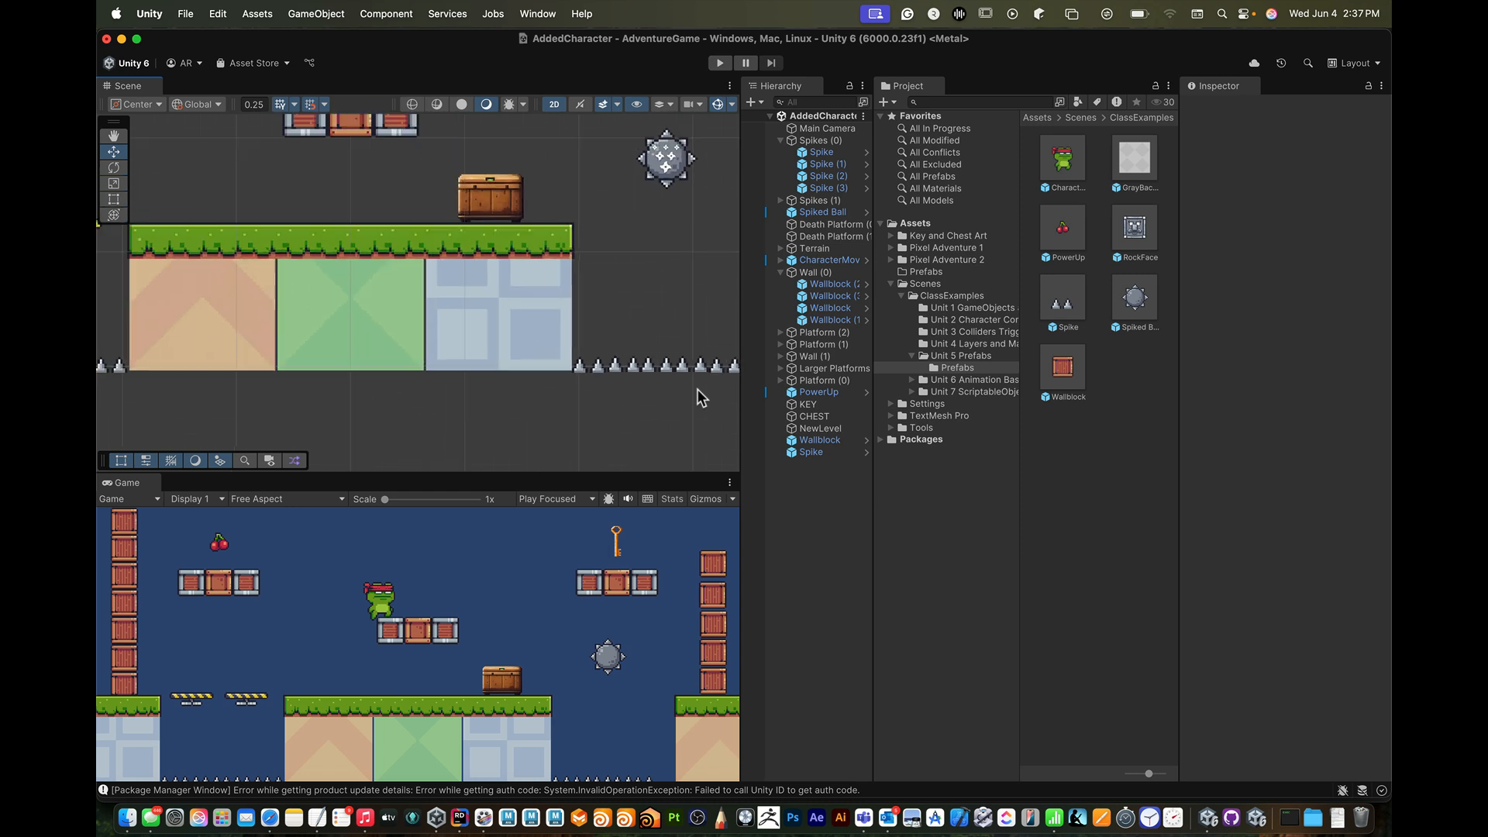
pyautogui.scroll(-2, 702, 398)
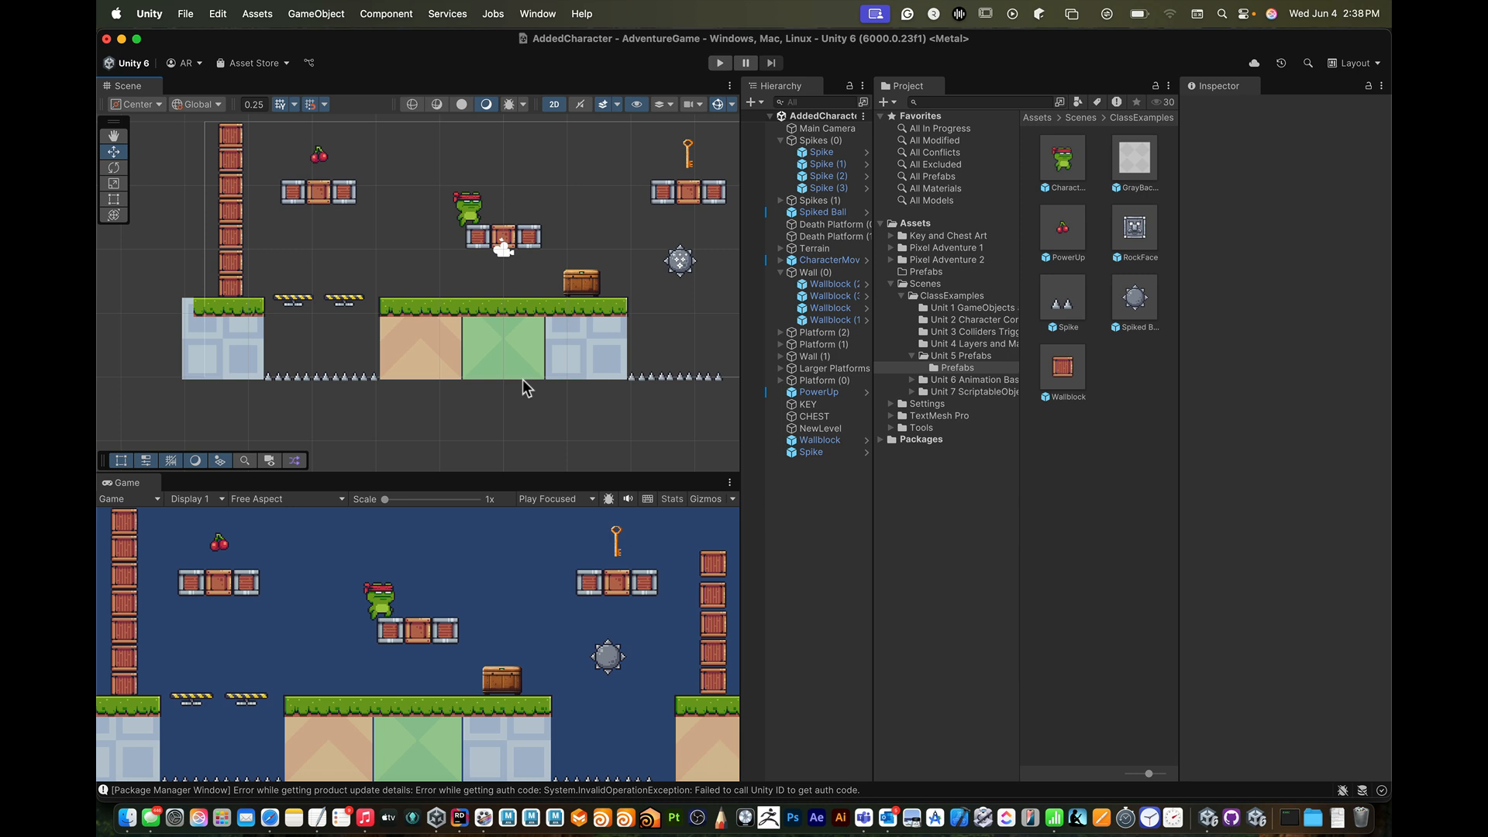
pyautogui.press('shift+super')
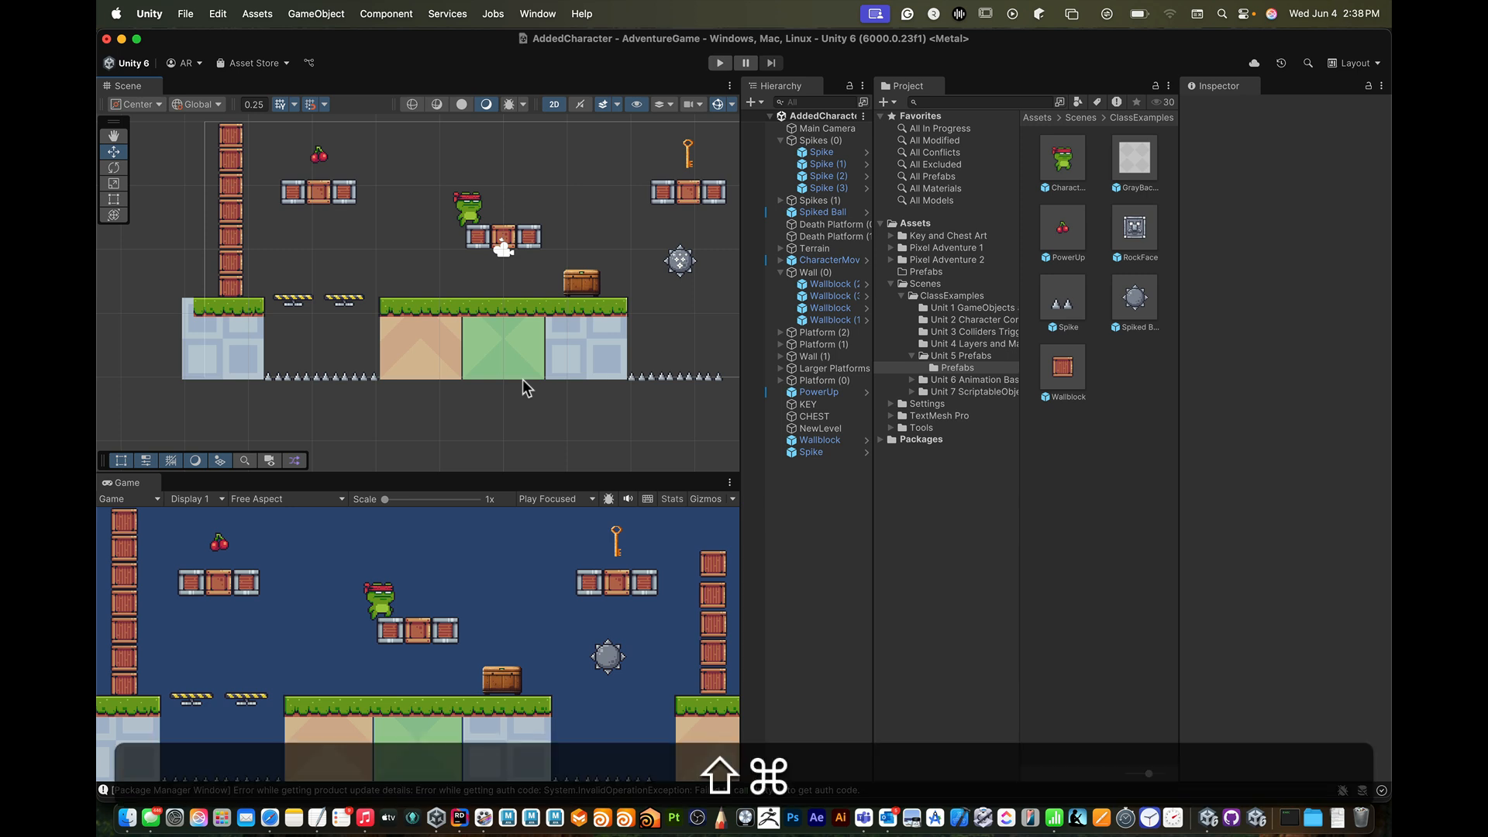